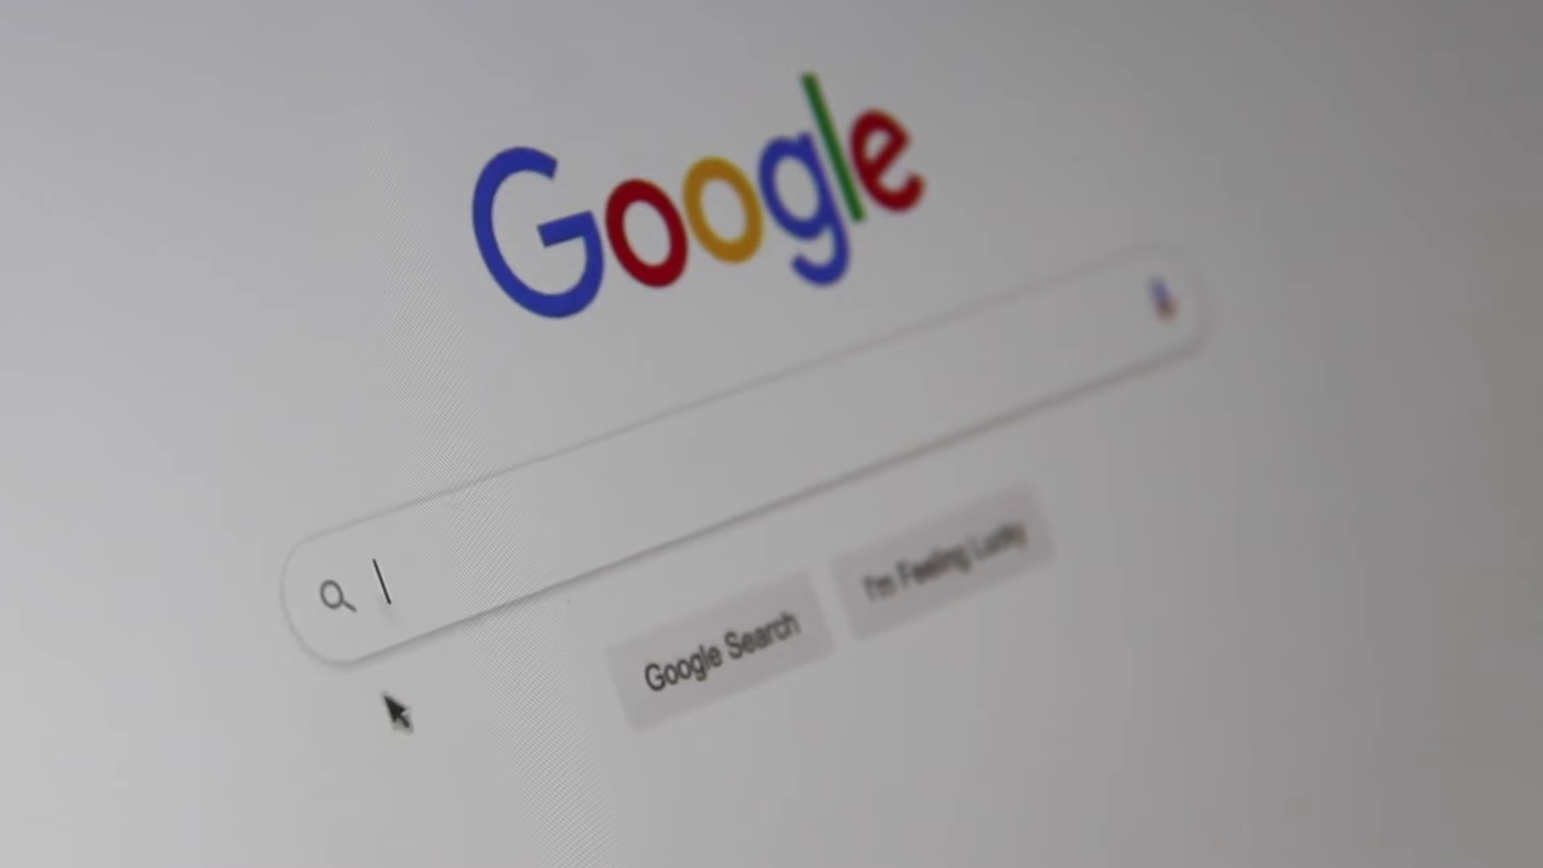
- Enter the Google search query 'Search Engine Optimiz'
text(Sea)
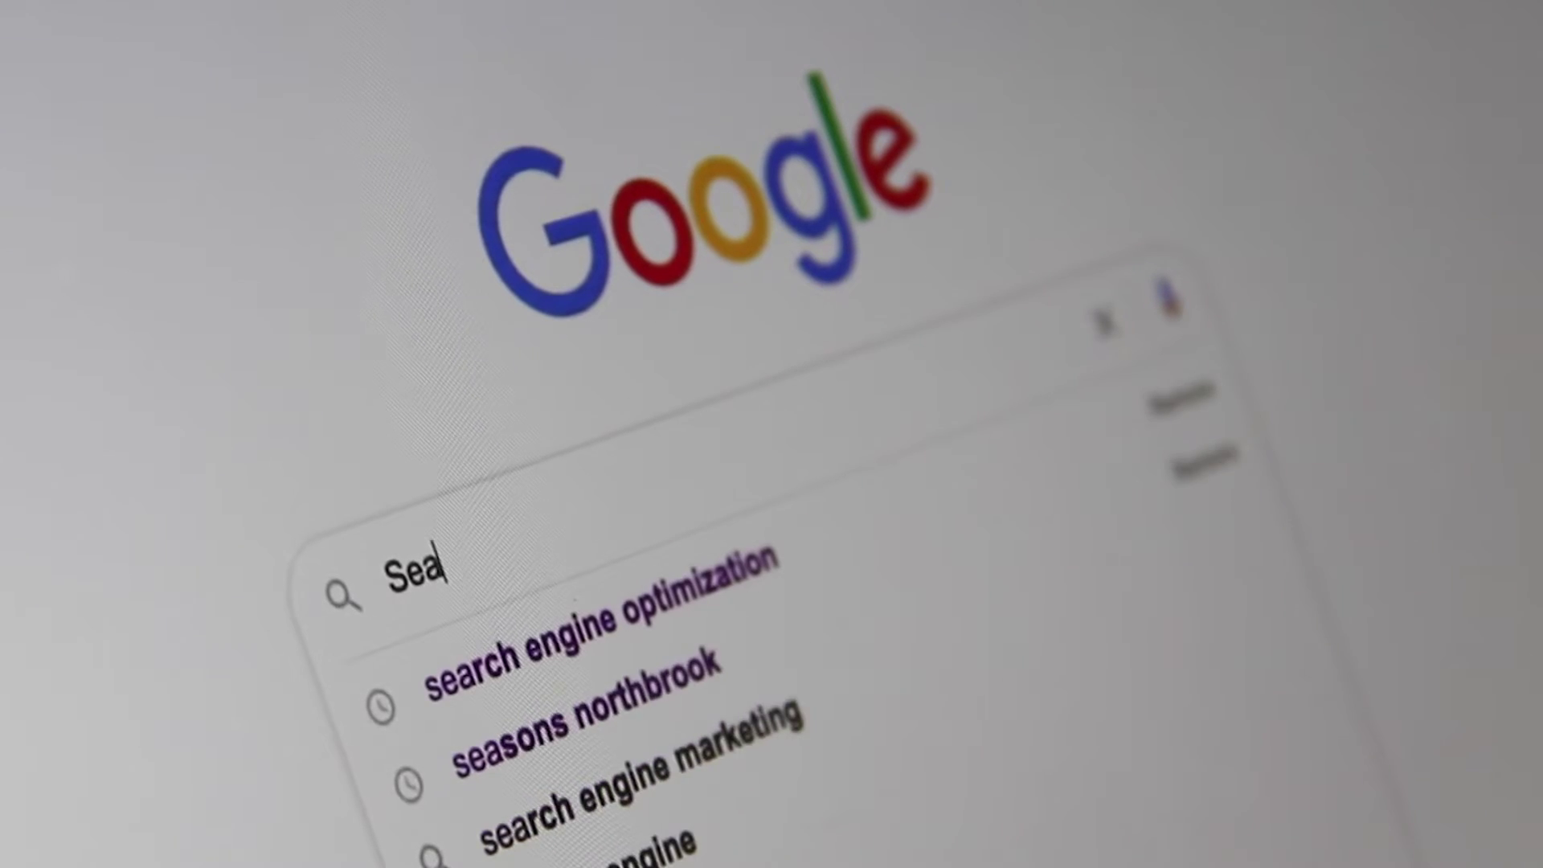
text(rch Engine)
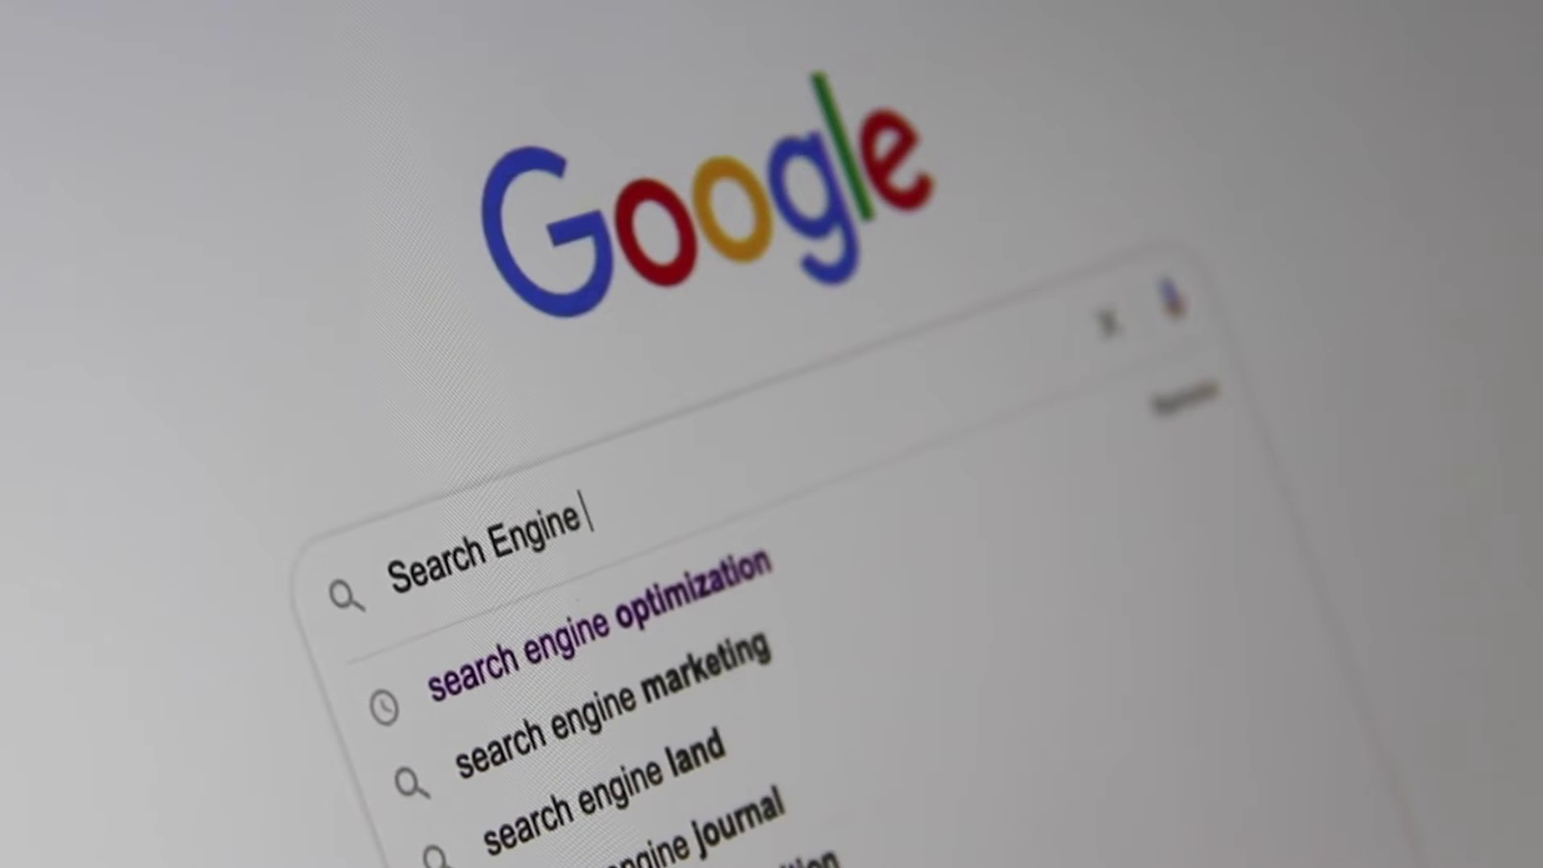
text( Optimiz)
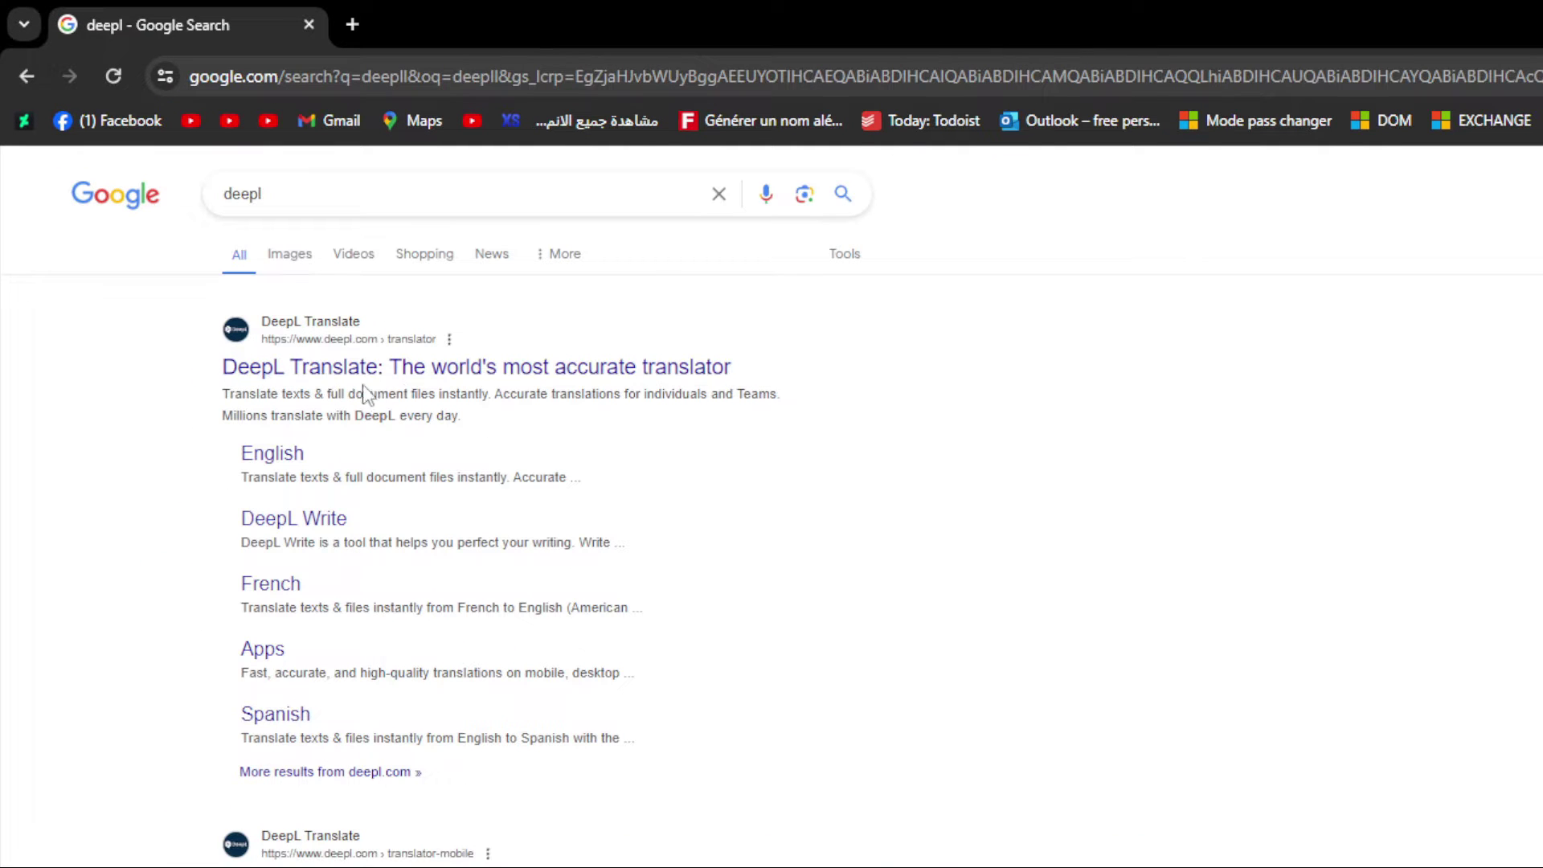
- Open the DeepL Translate result and clear the stray dash from its source box
click(379, 381)
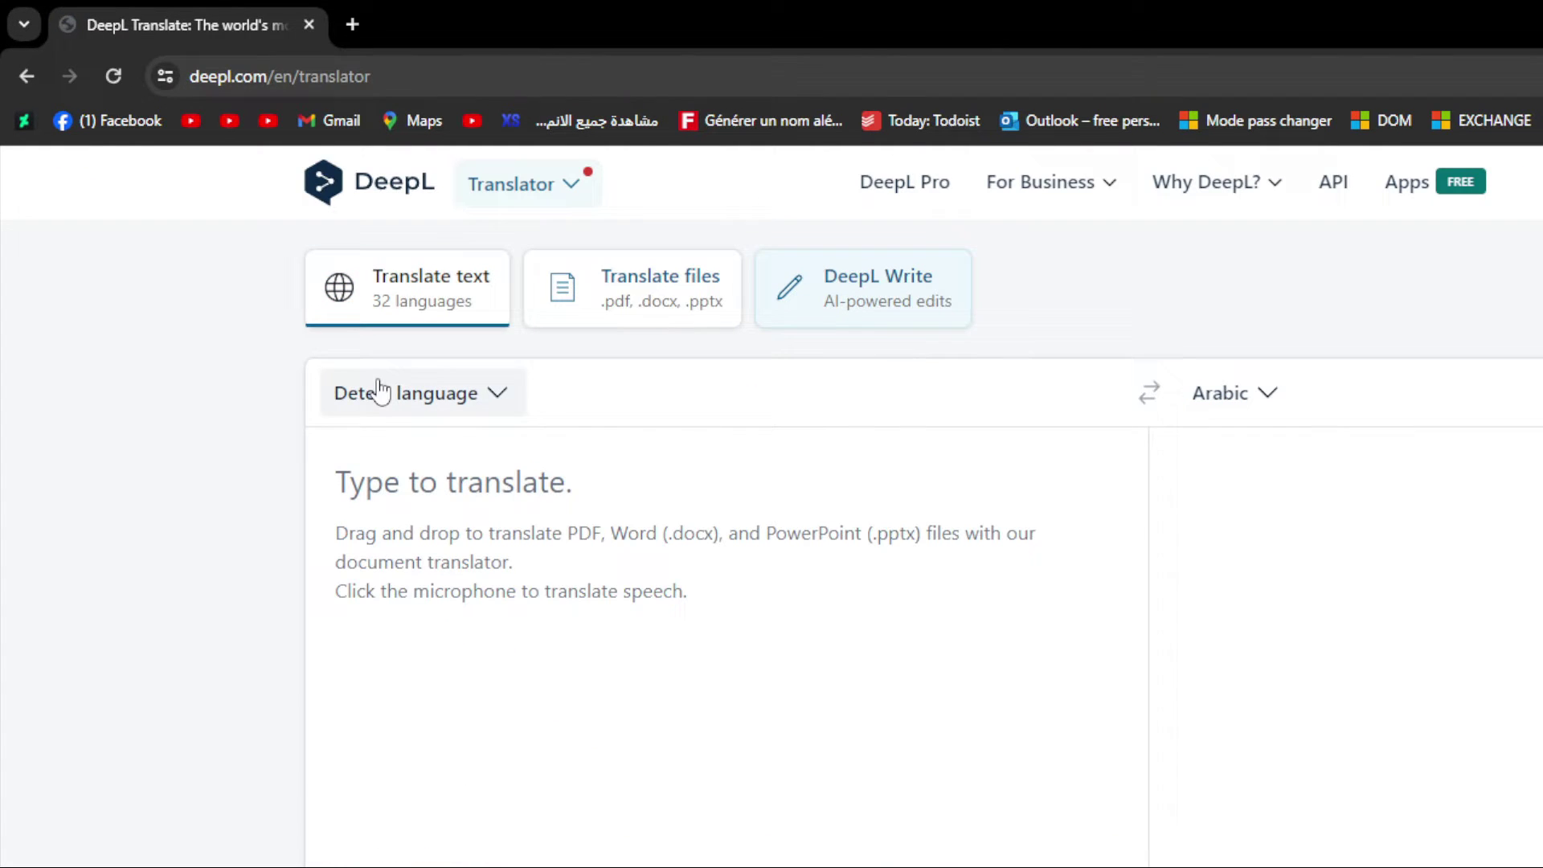
text(-)
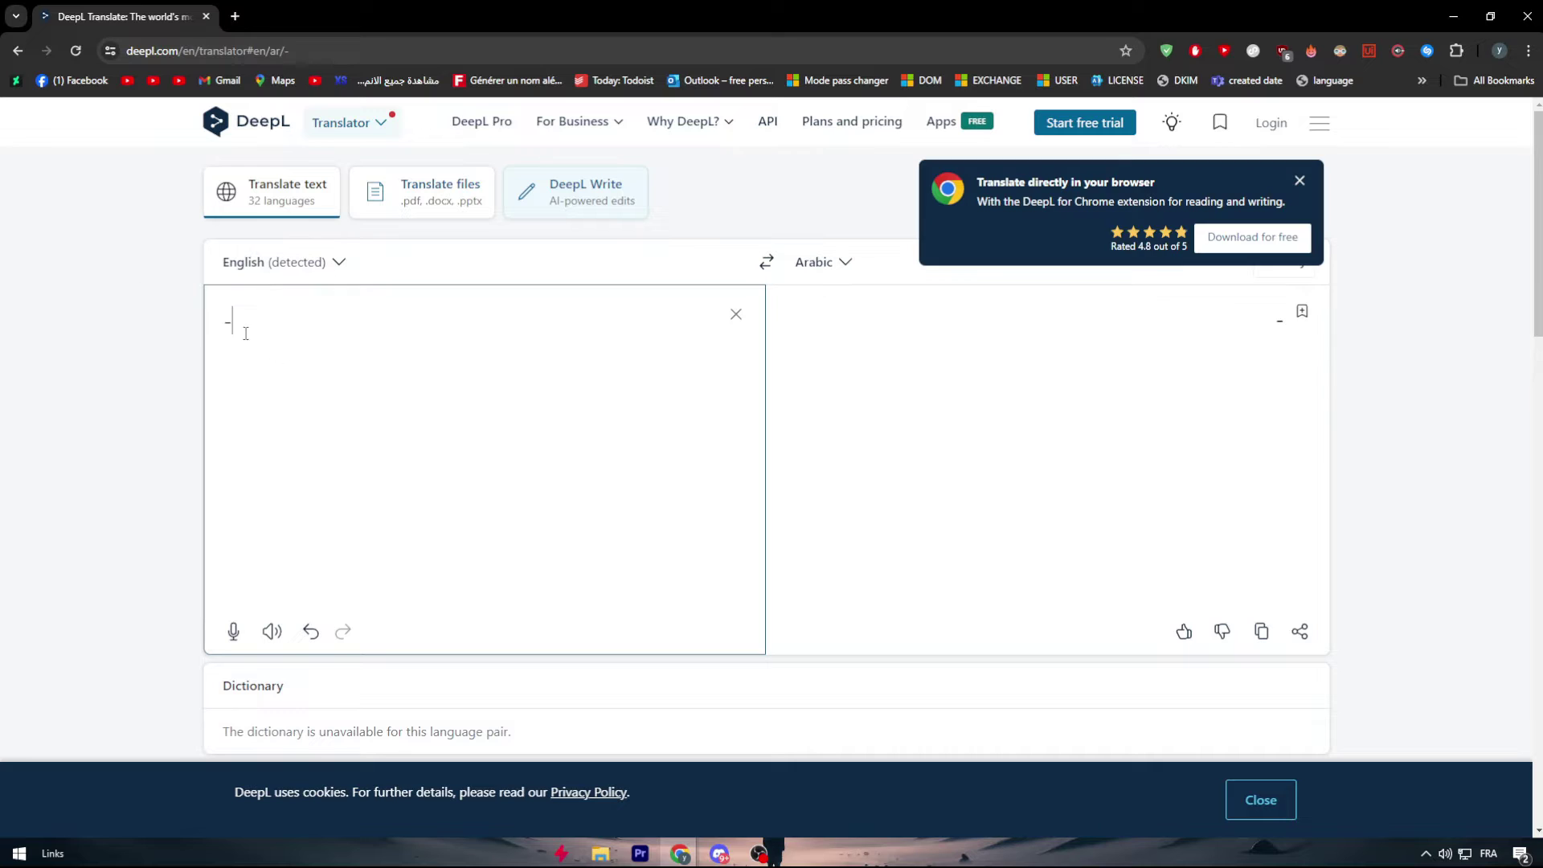
key(BackSpace)
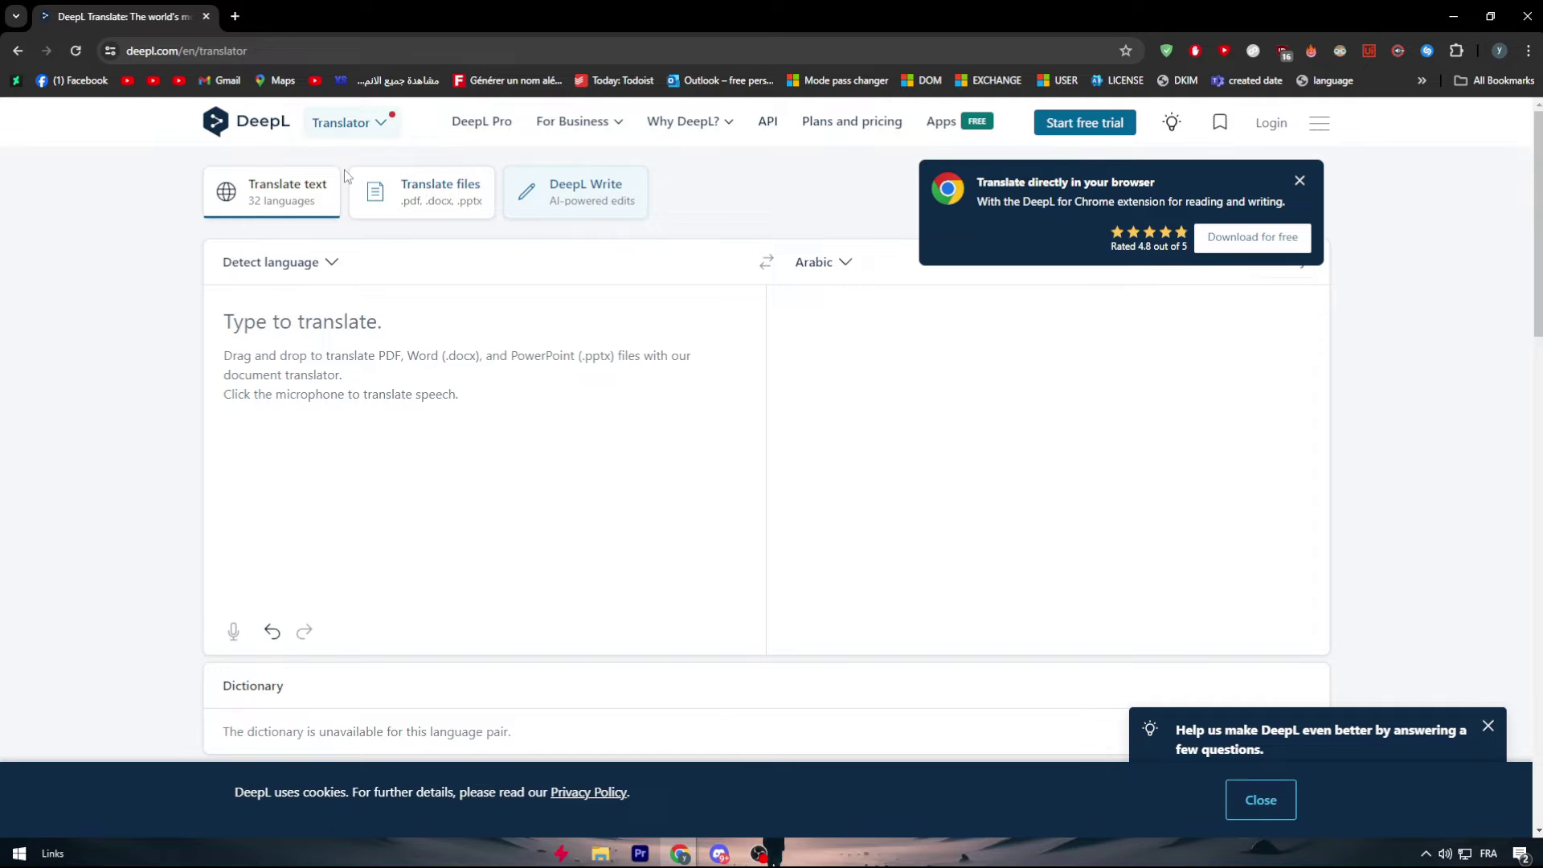
- In a new tab, search for google translate and open the Google Translate site
click(238, 22)
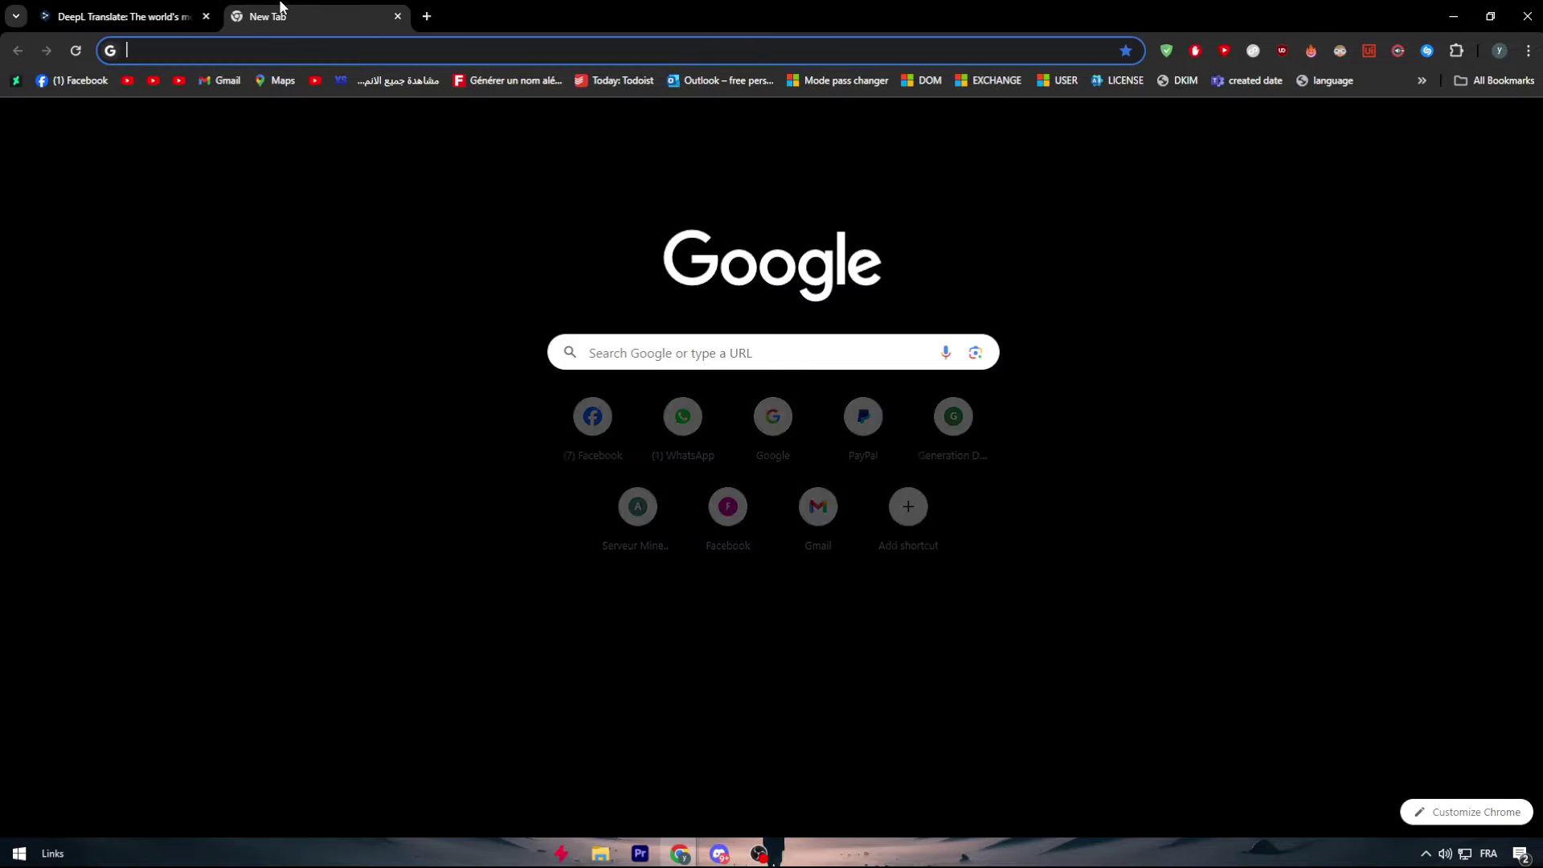
text(good tra)
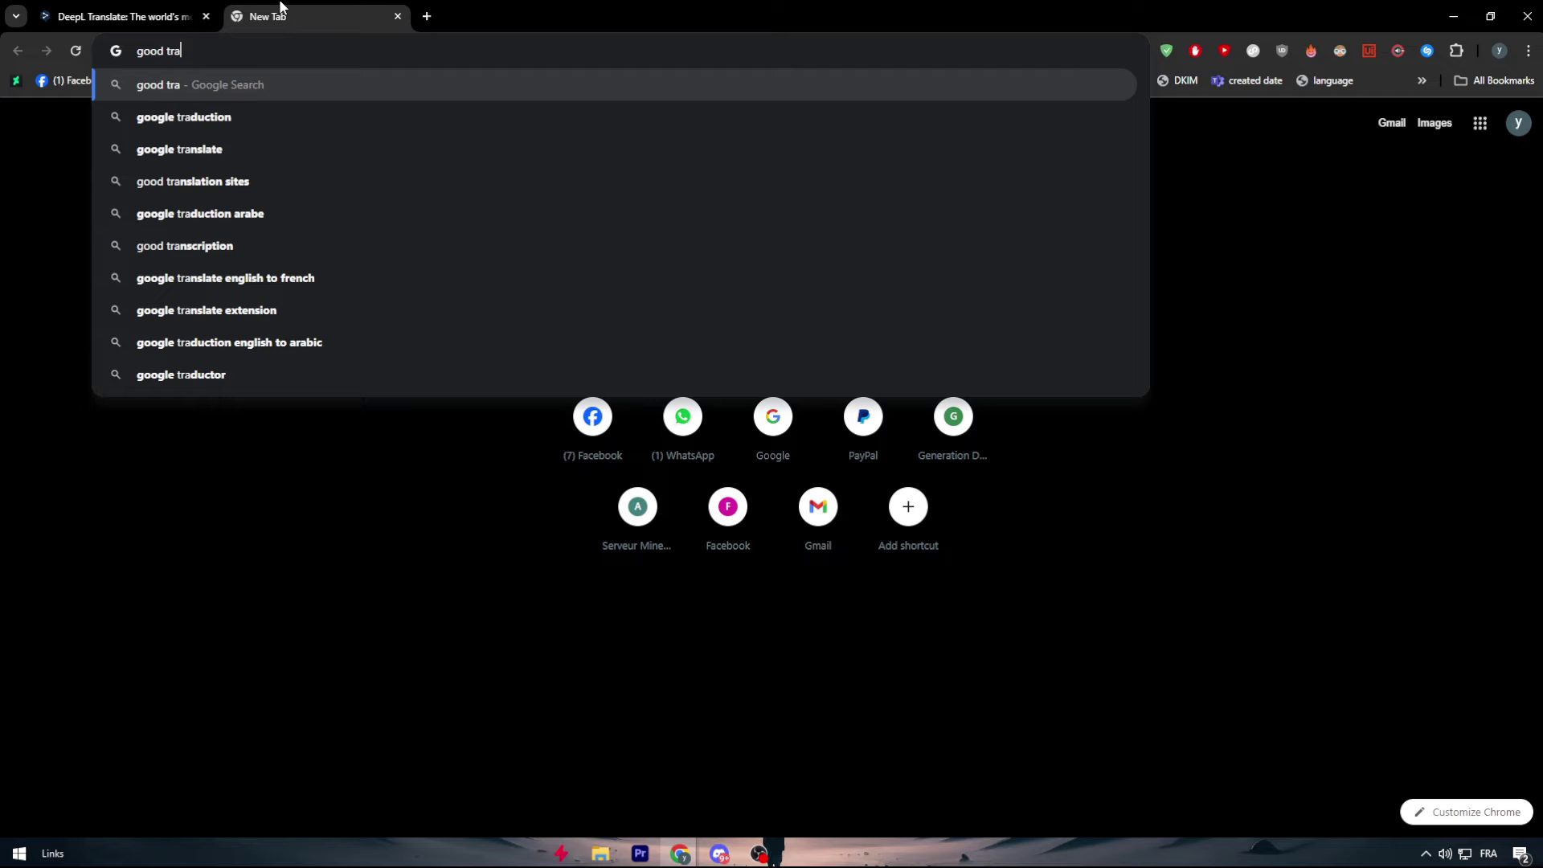
text(nslate)
key(Return)
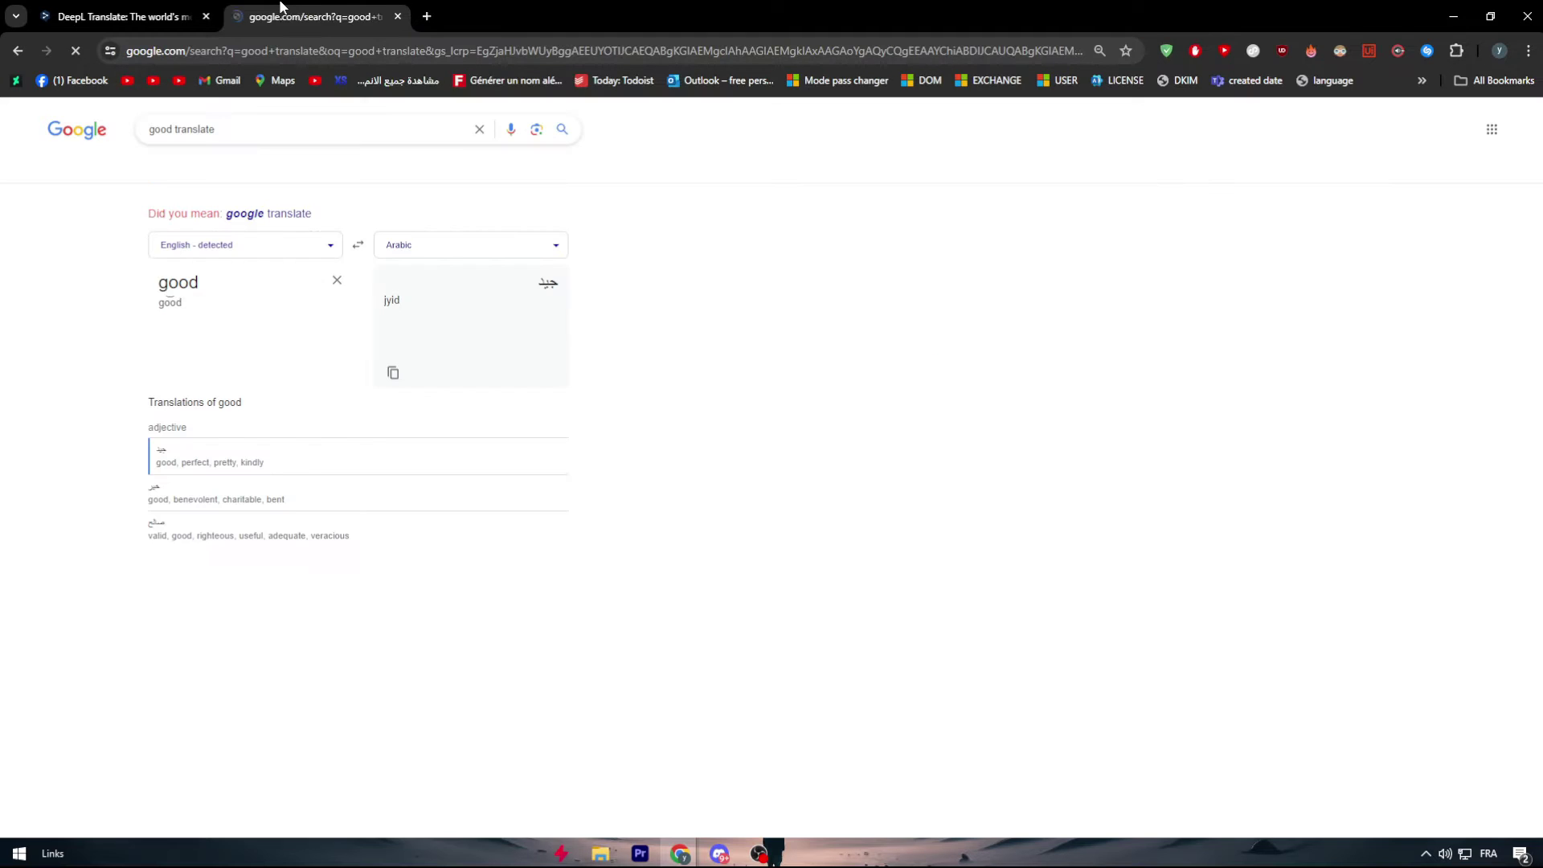
click(241, 215)
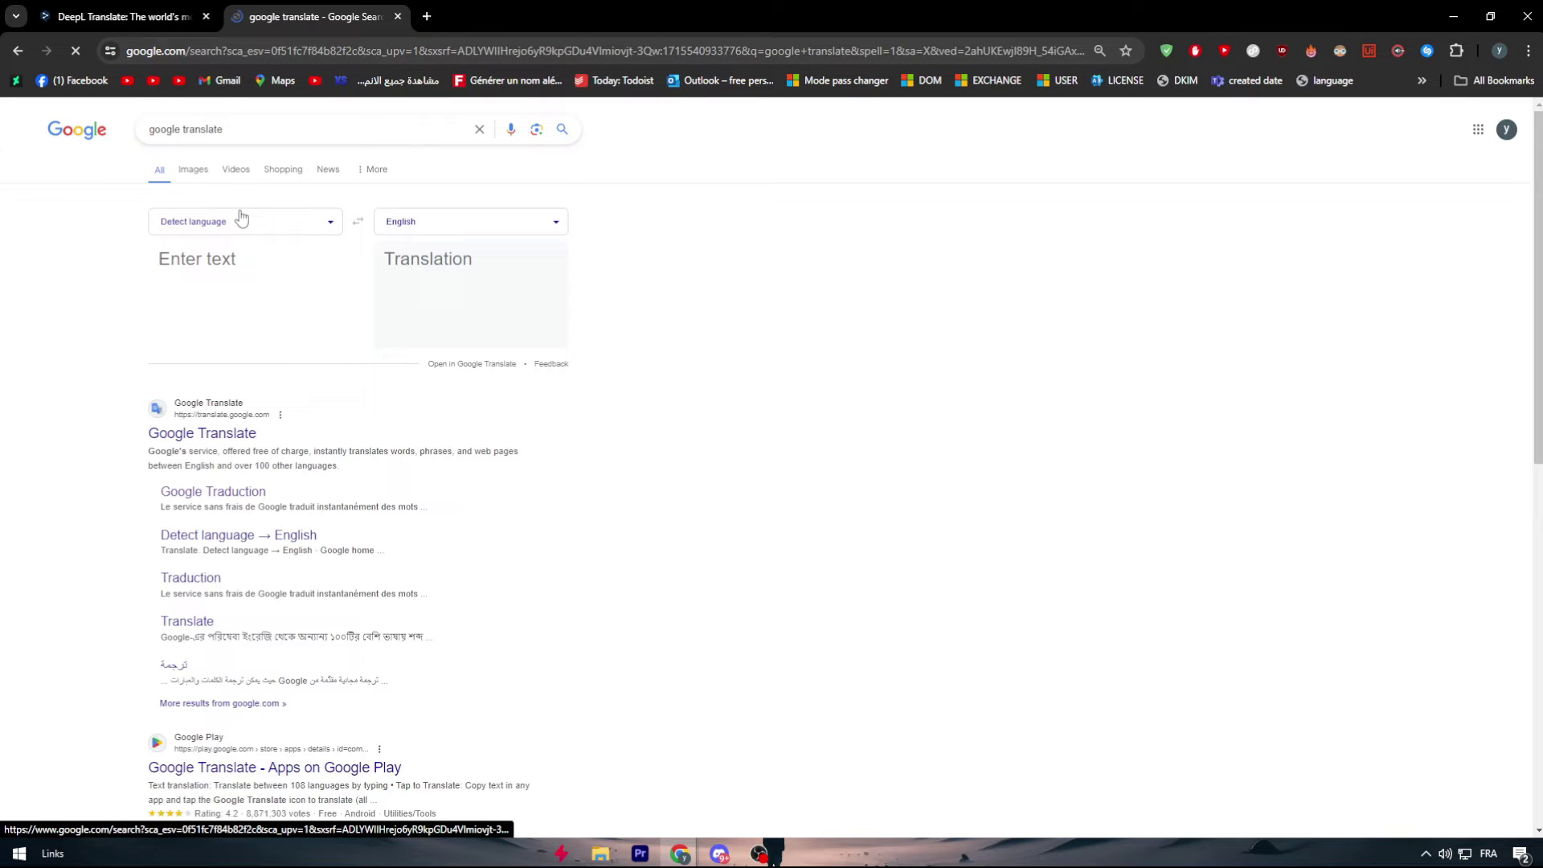
click(205, 433)
- Switch back and forth between the DeepL and Google Translate tabs, ending on Google Translate
click(126, 14)
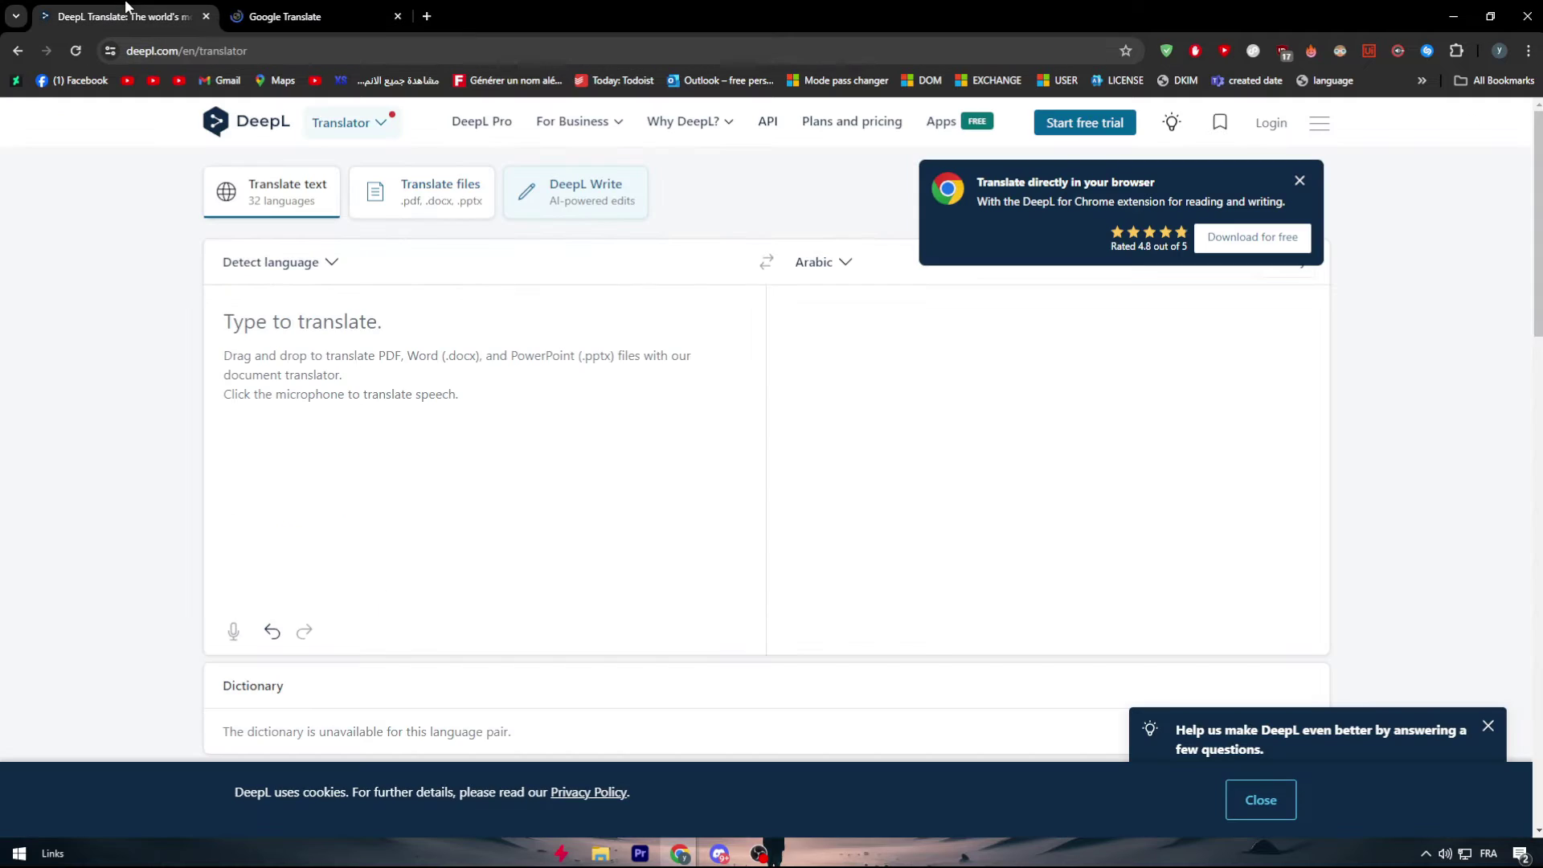
click(245, 17)
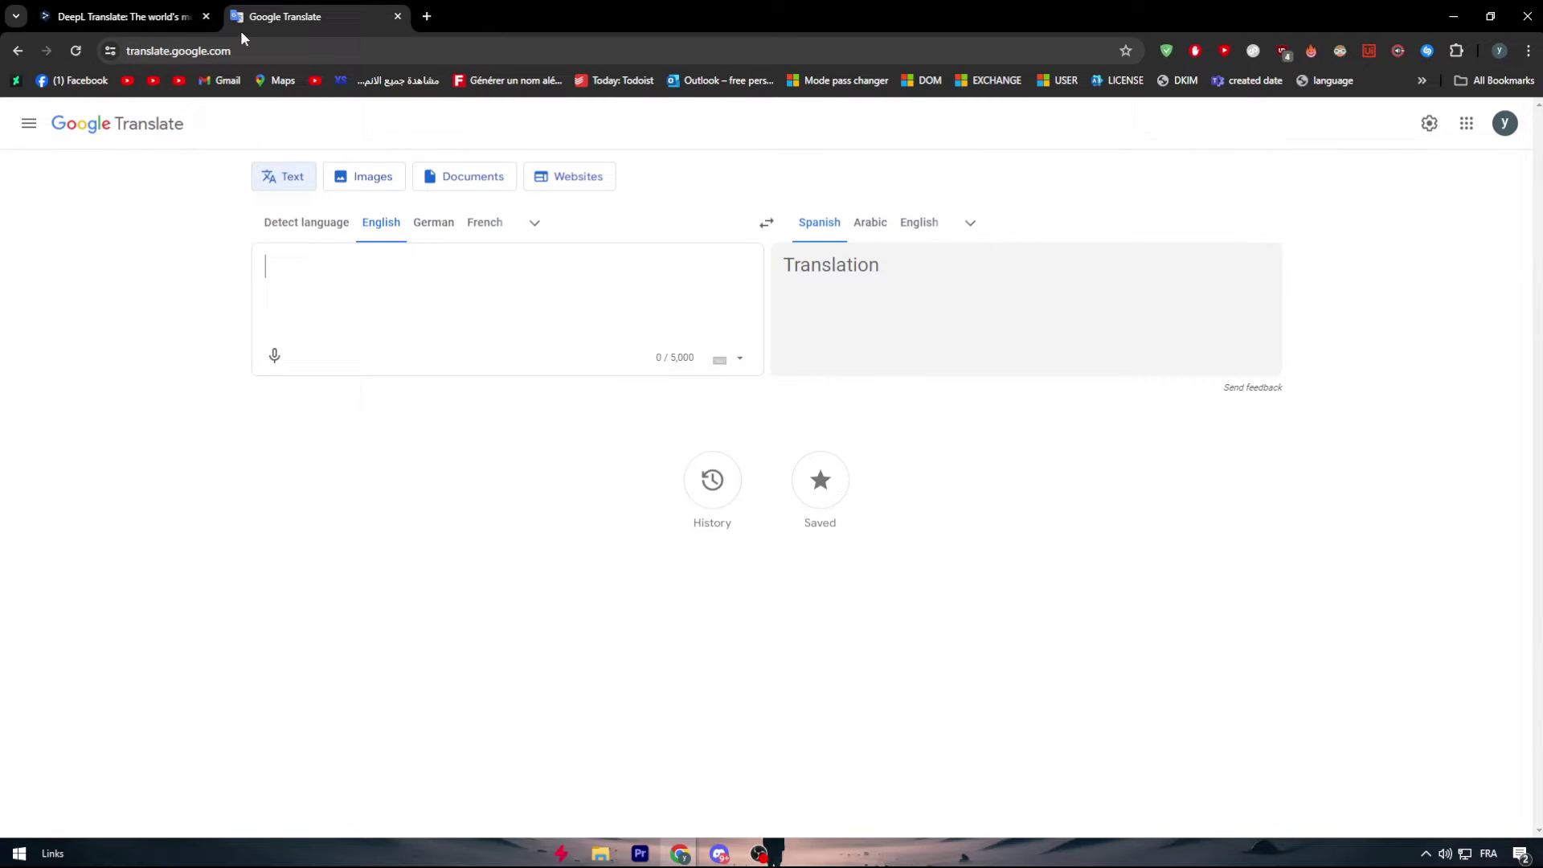
click(133, 17)
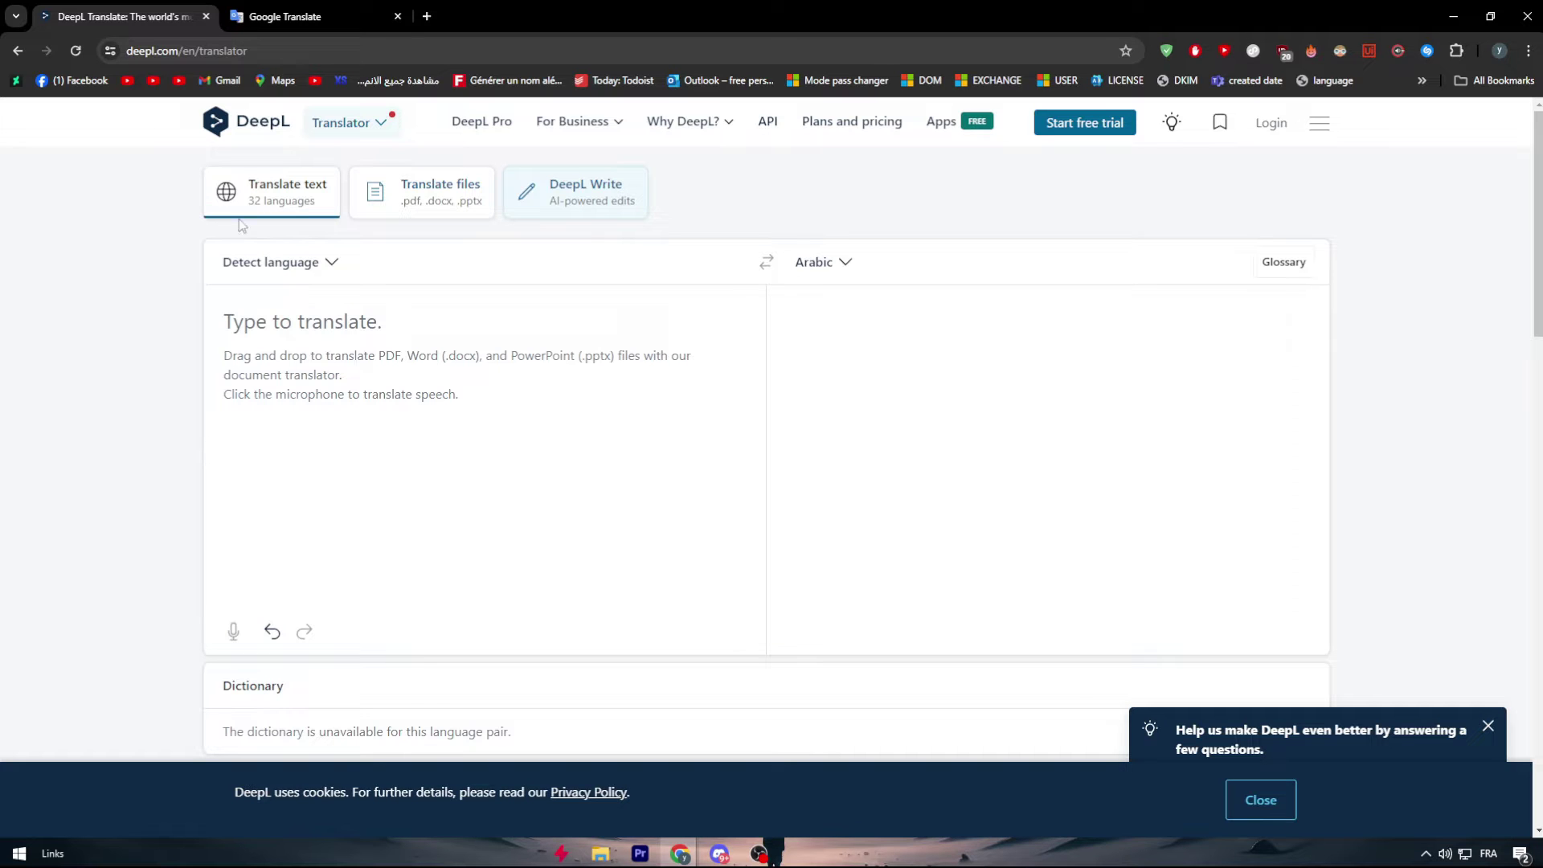
key(ctrl+Tab)
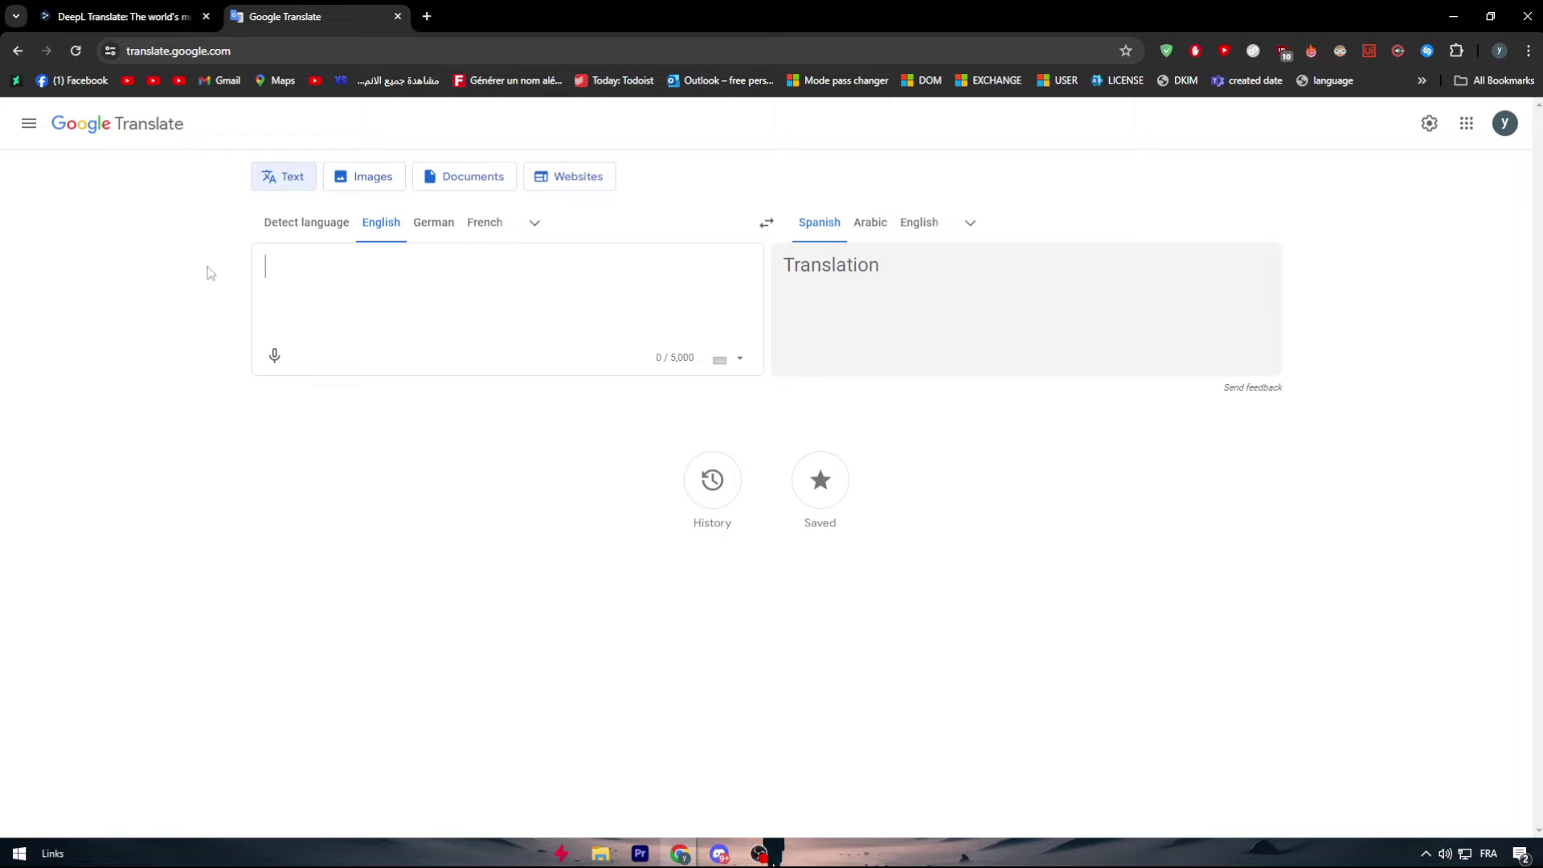
- Translate 'he eats an apple' into French, giving 'il mange une pomme'
text(h)
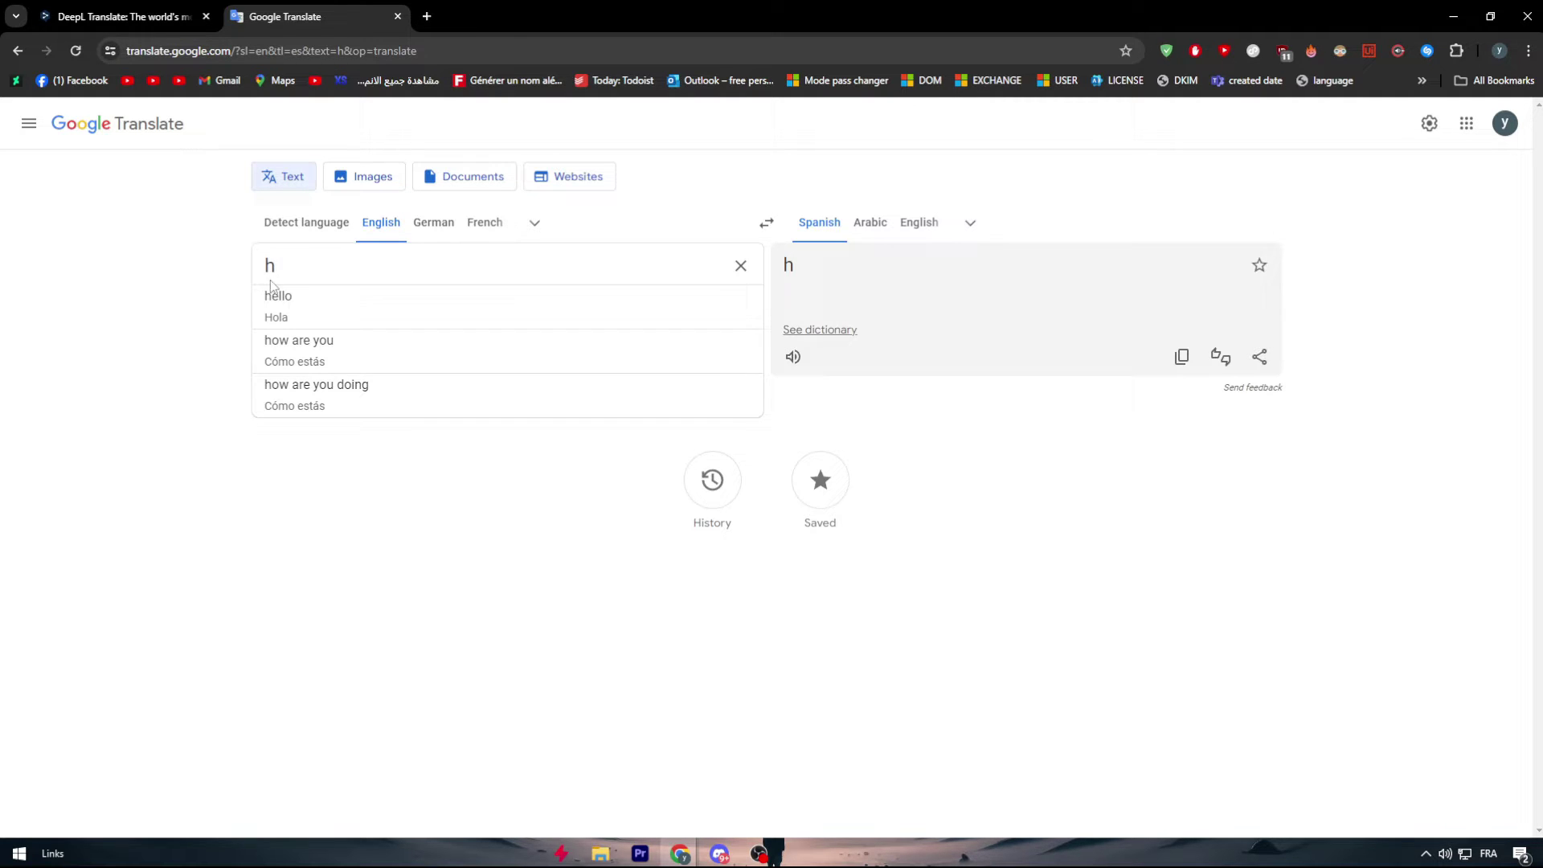
text(e eats an)
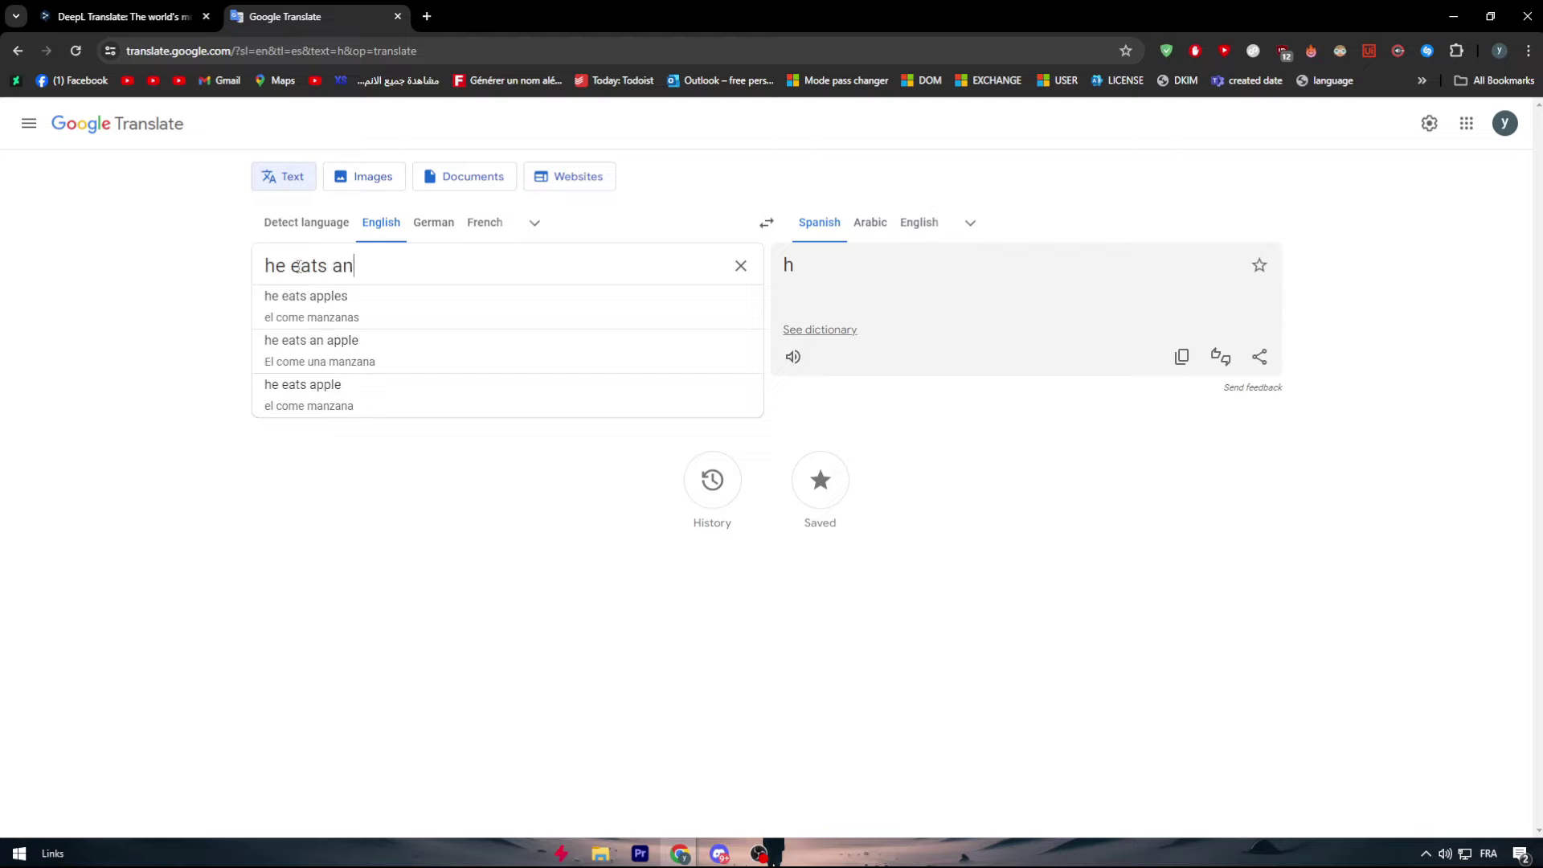
text( apple)
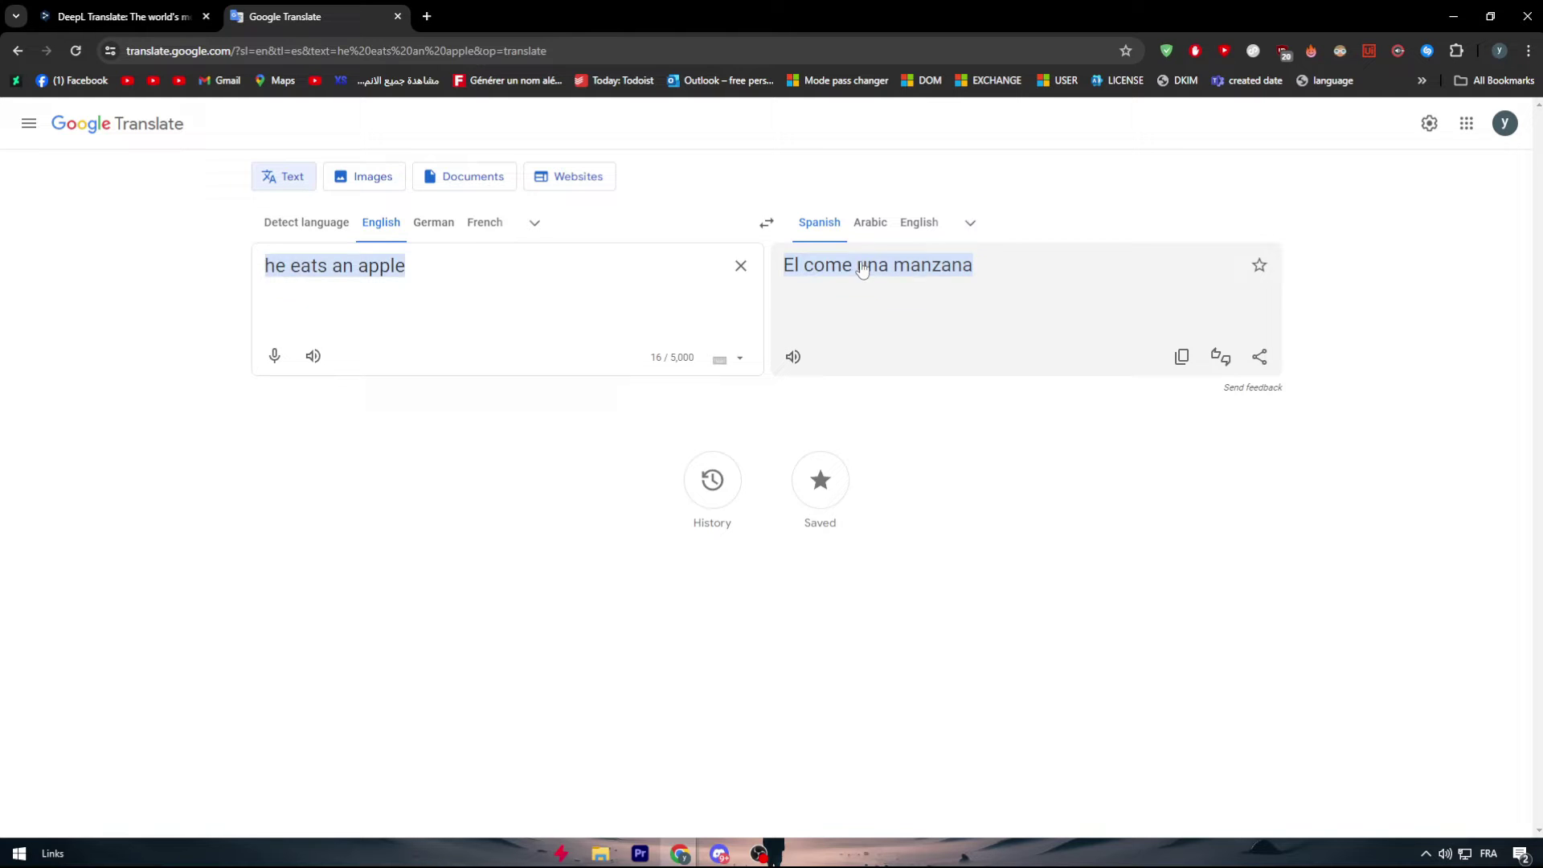
click(970, 223)
click(972, 224)
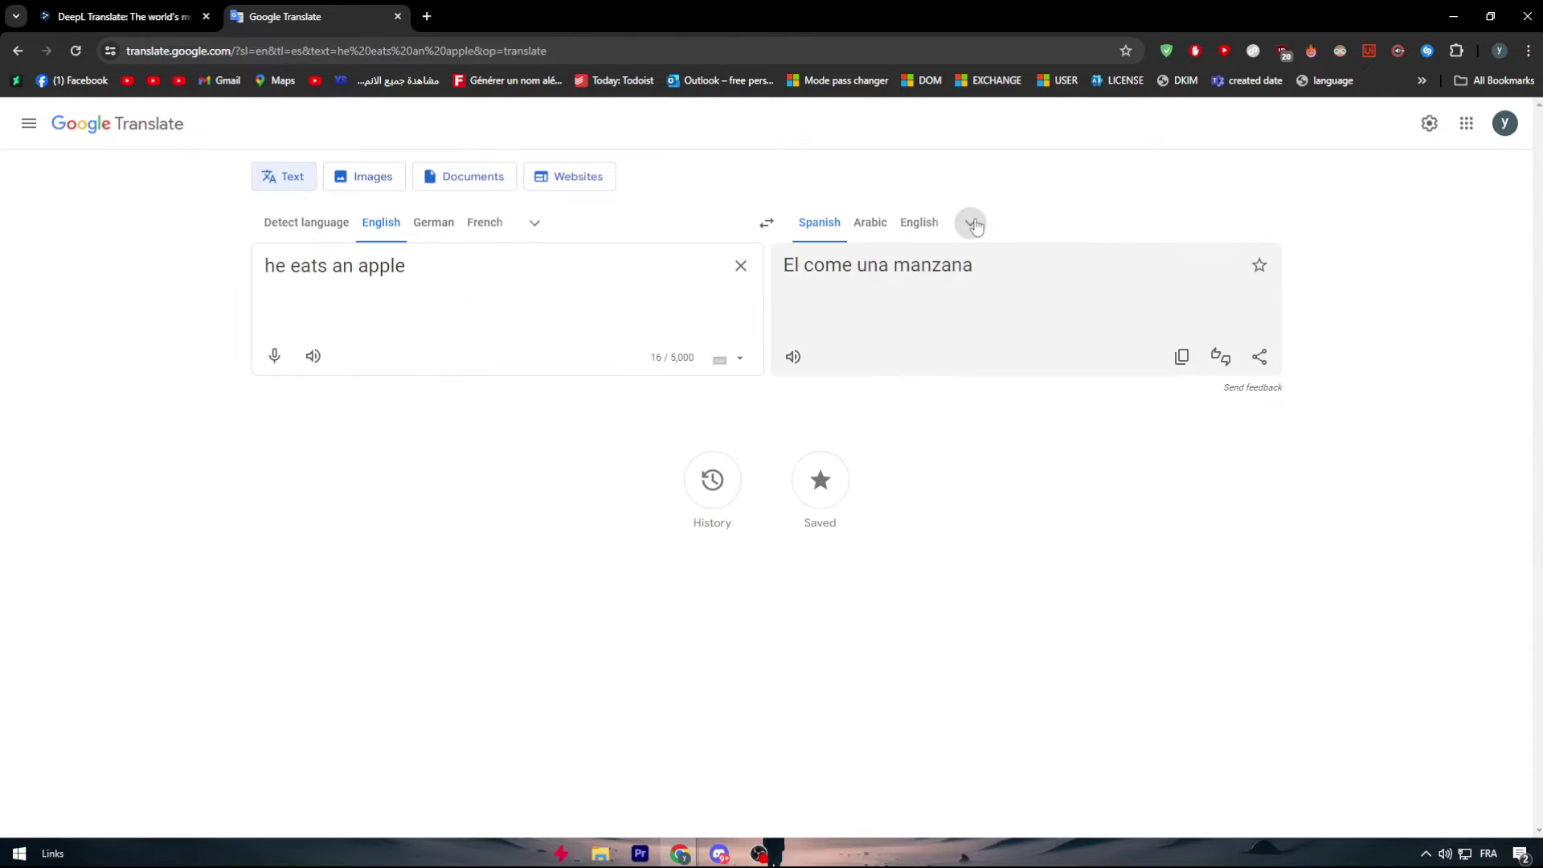
click(972, 224)
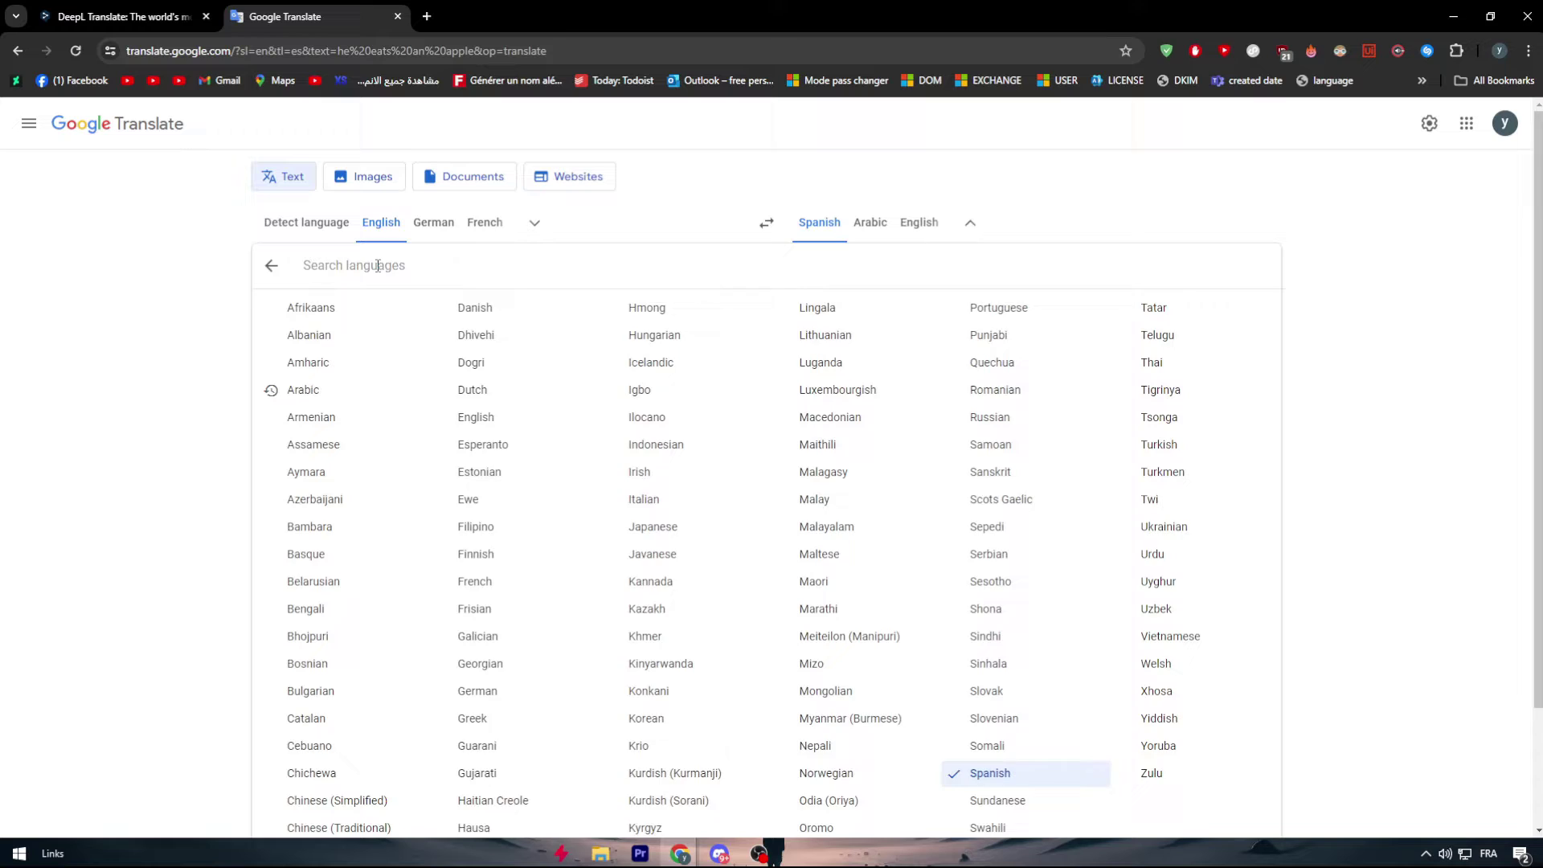
text(fr)
click(340, 303)
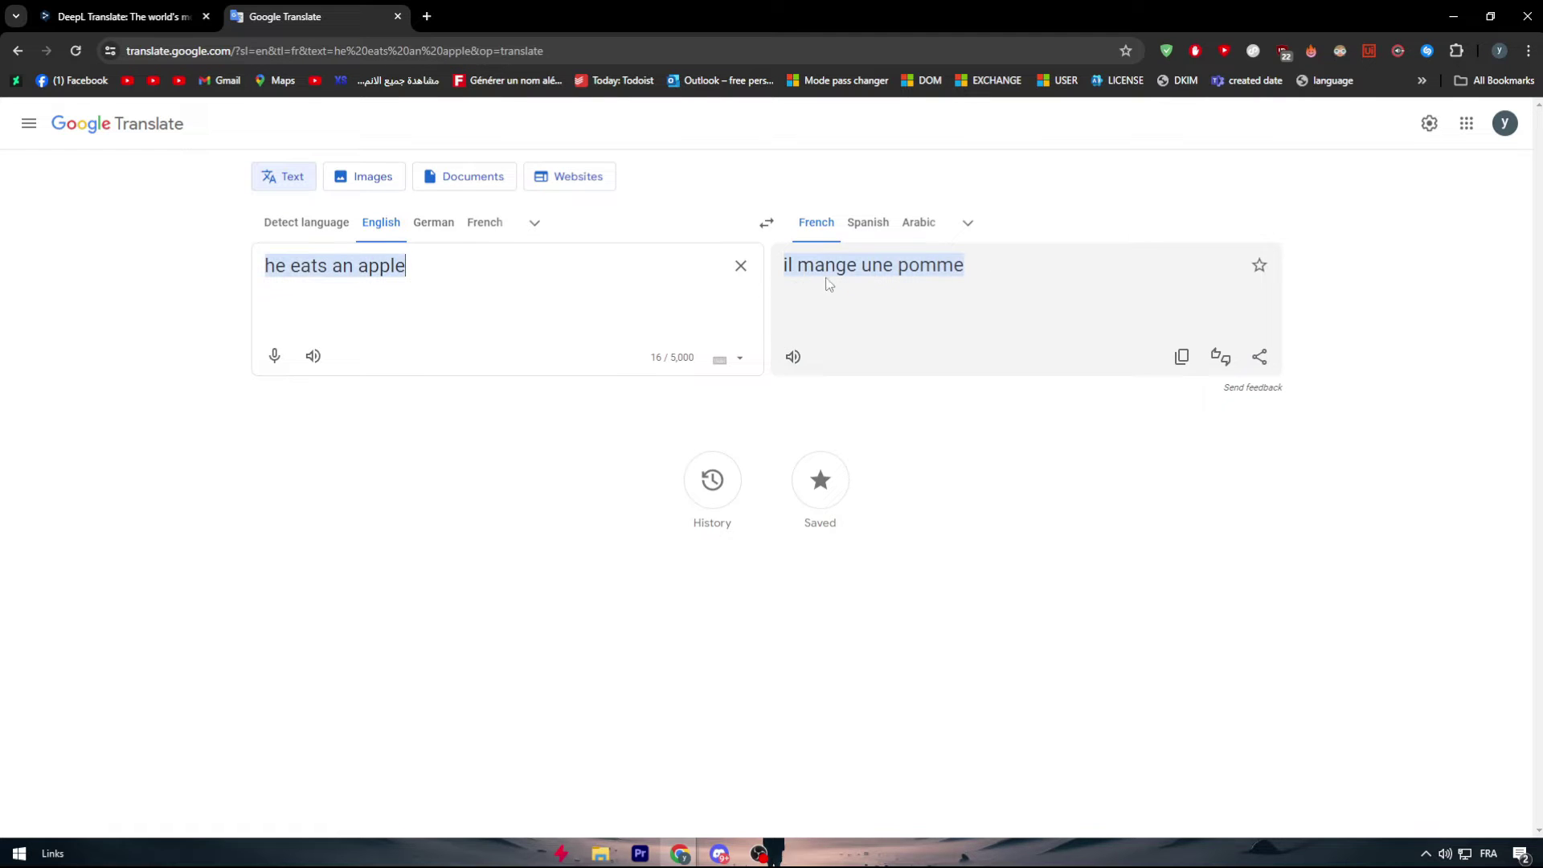
- Select the French translation, then the source sentence 'he eats an apple'
drag(978, 286, 702, 264)
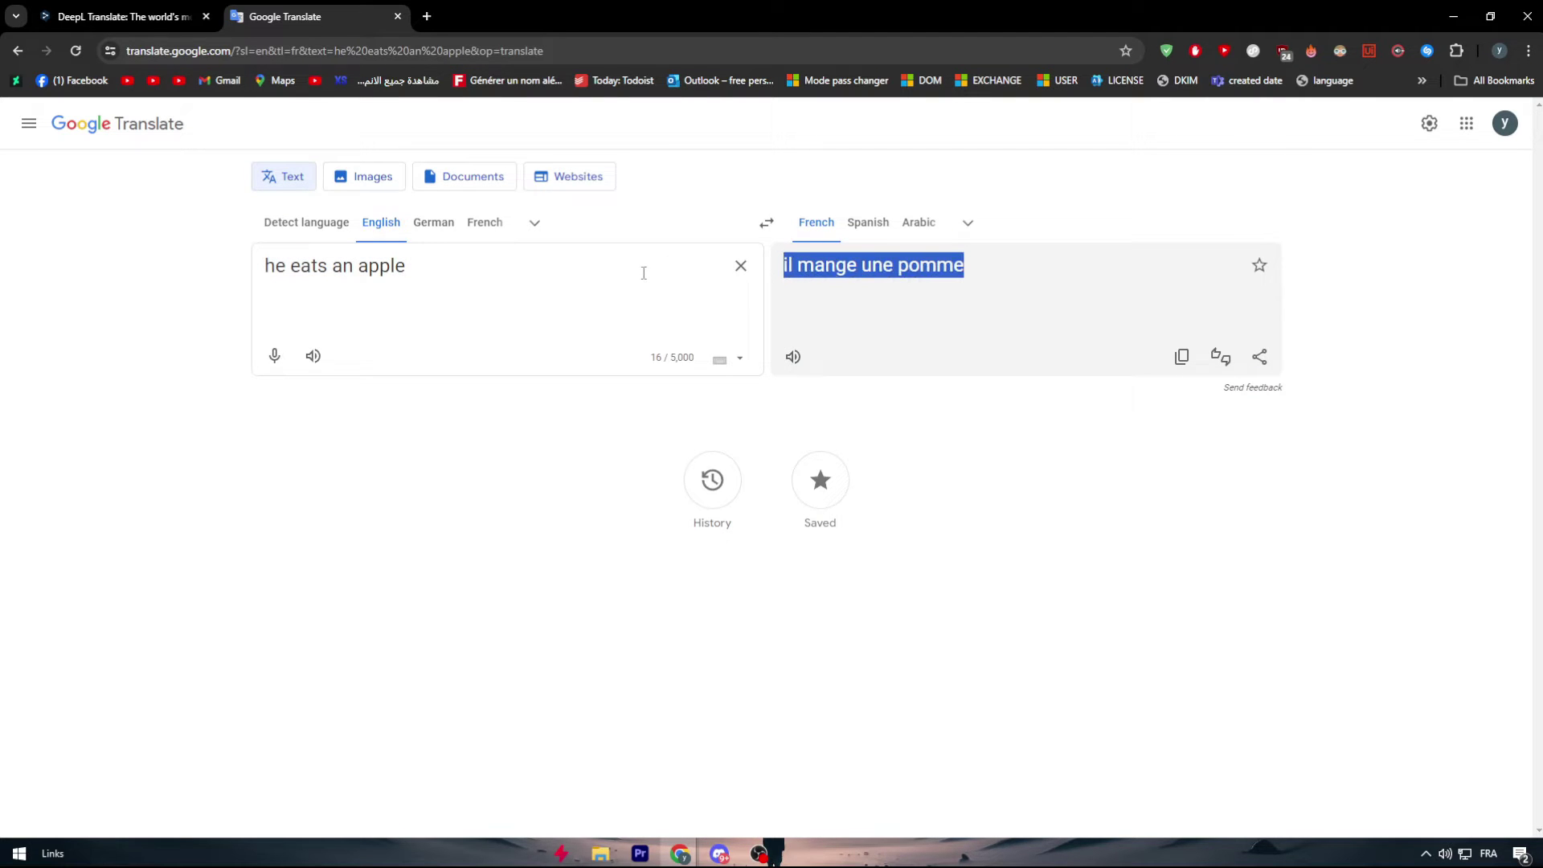
click(209, 280)
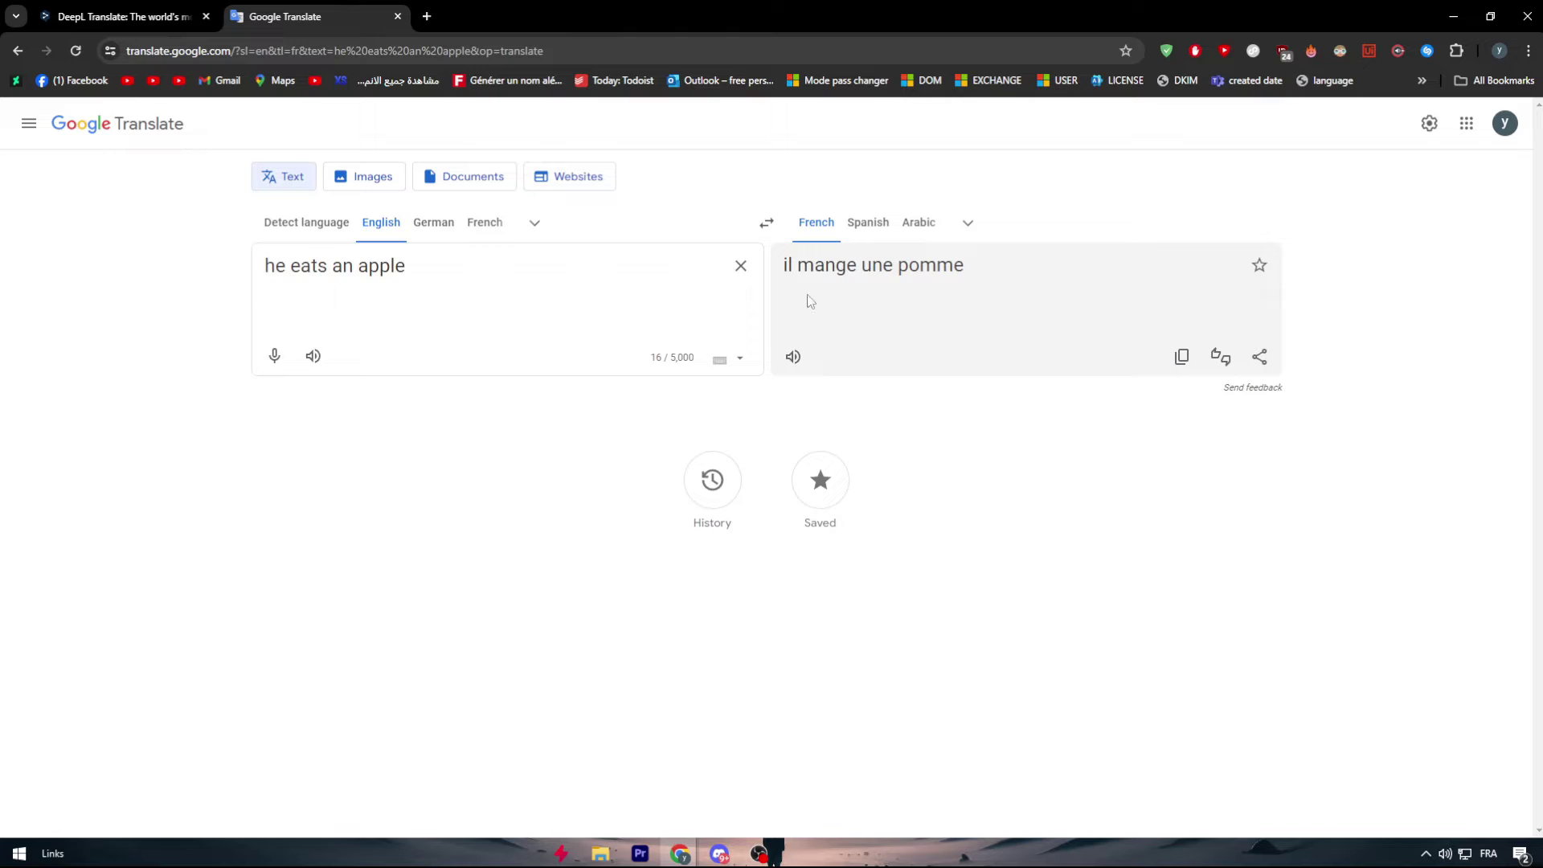
drag(445, 272, 211, 296)
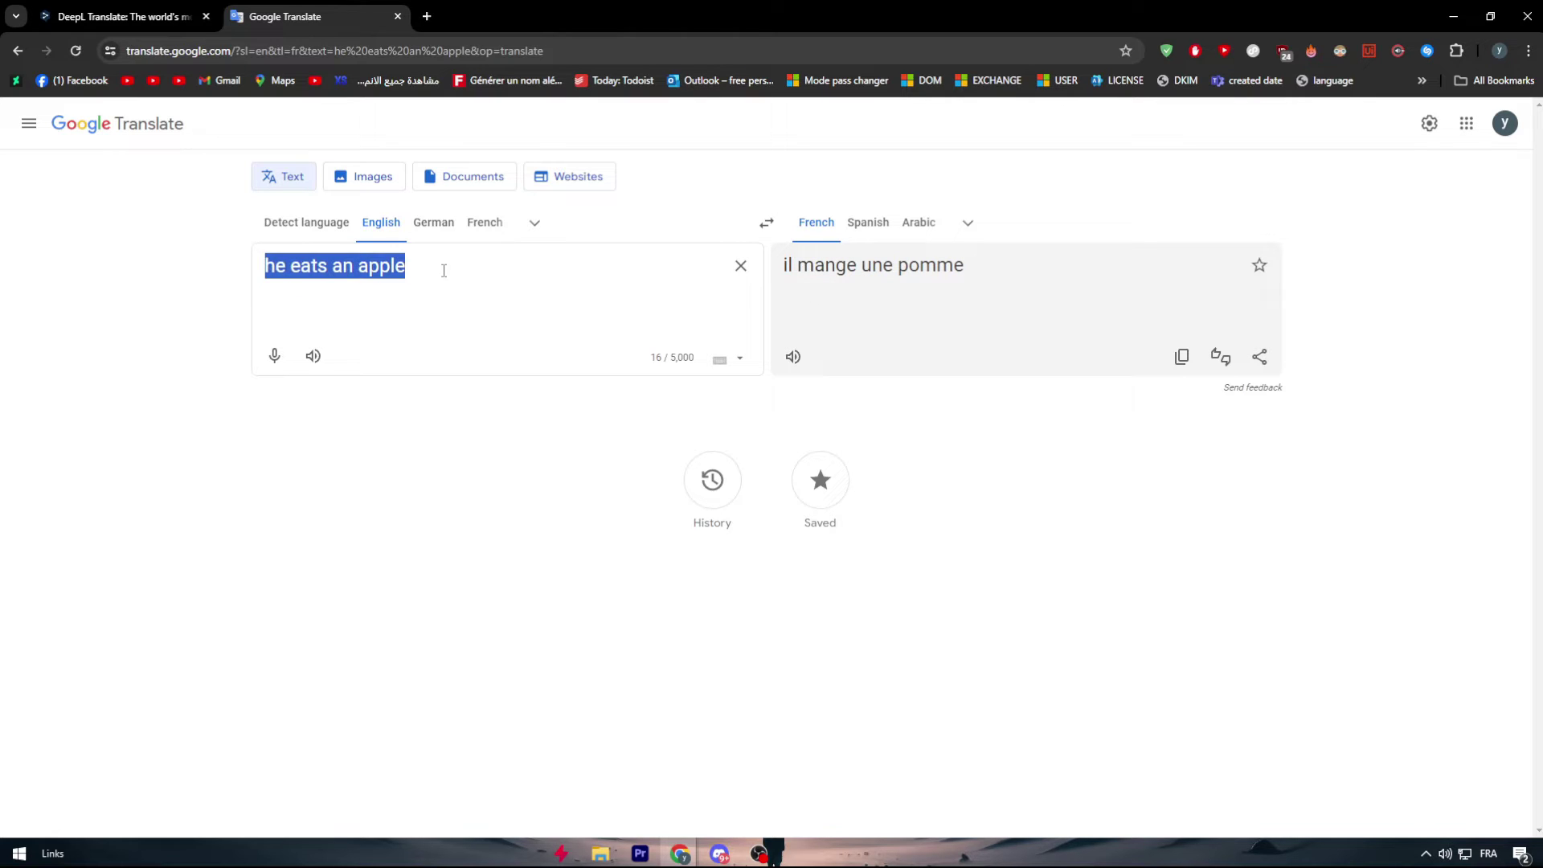
click(201, 299)
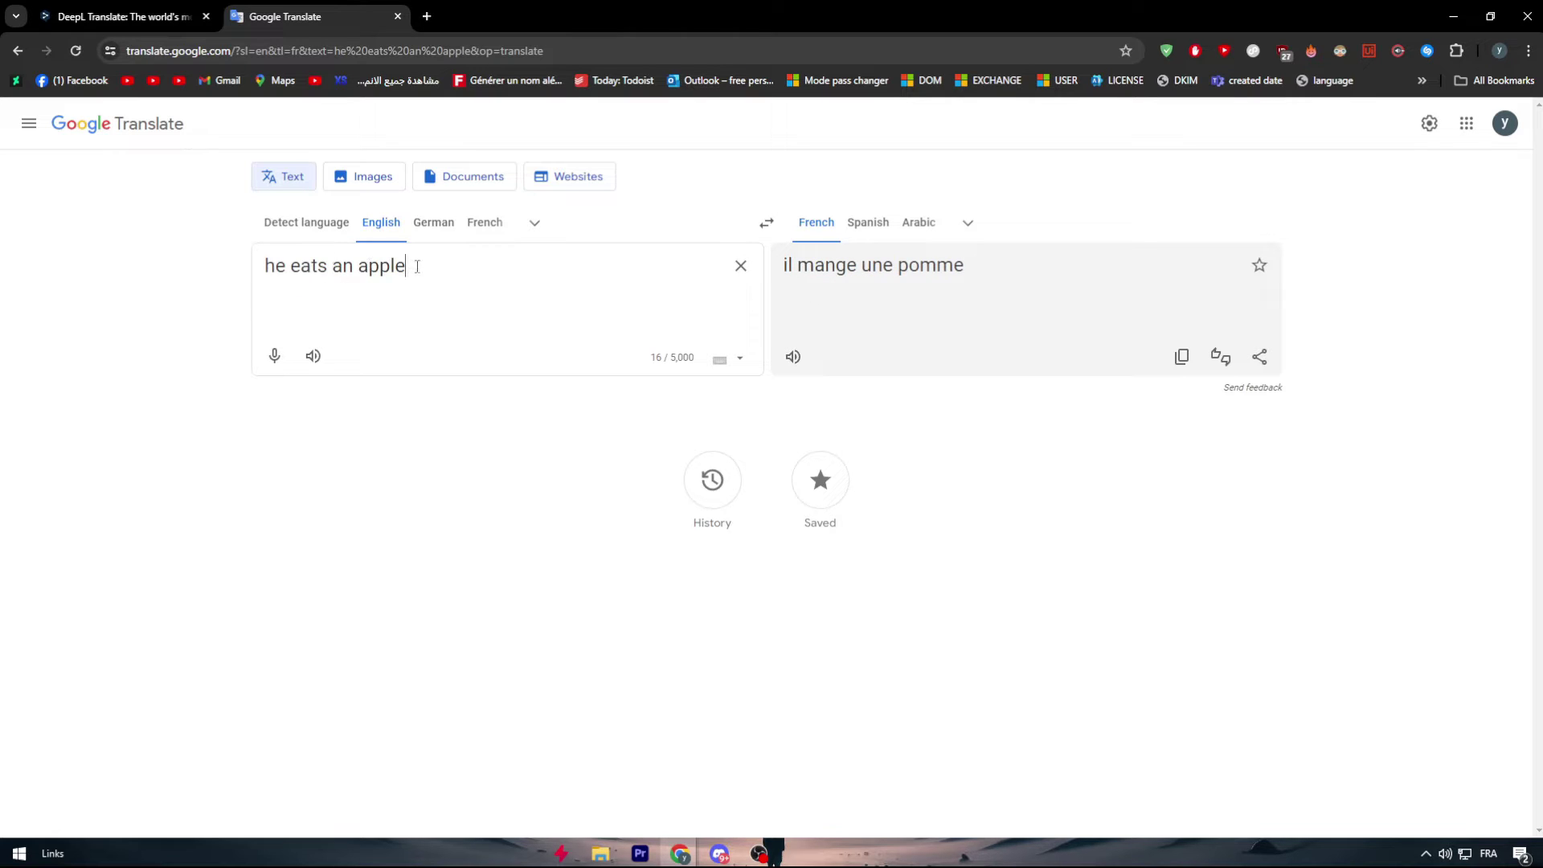
drag(405, 267, 238, 273)
- Select each source word (he, eats, an, apple) in turn to view its dictionary entries
click(238, 274)
double_click(274, 266)
double_click(309, 266)
click(379, 268)
double_click(343, 266)
double_click(381, 266)
click(766, 312)
- Close the Google Translate tab and clear the stray dash from DeepL's source box
click(206, 10)
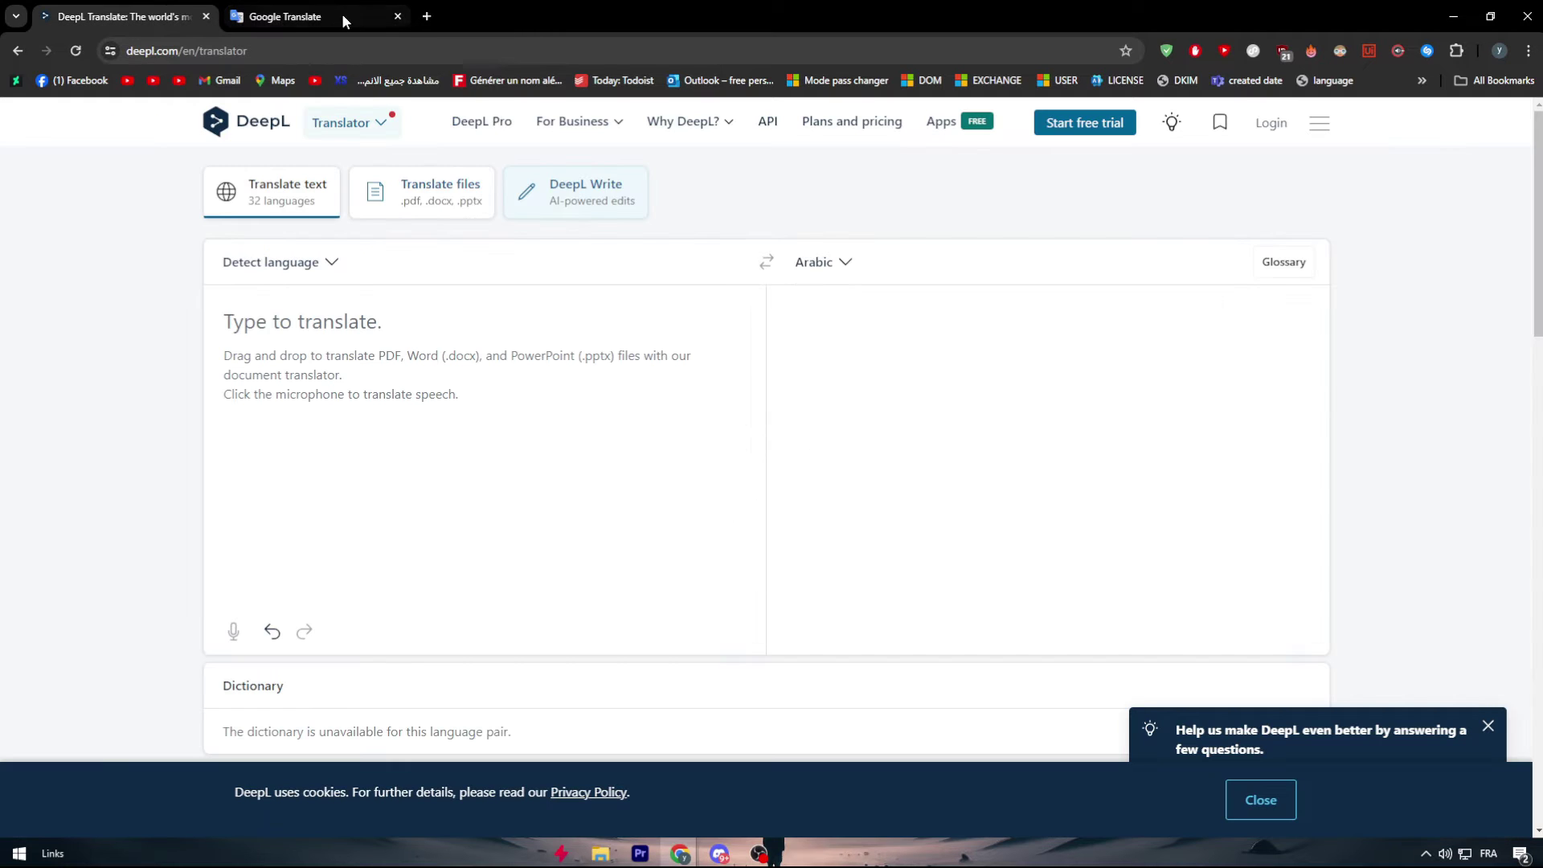
click(402, 16)
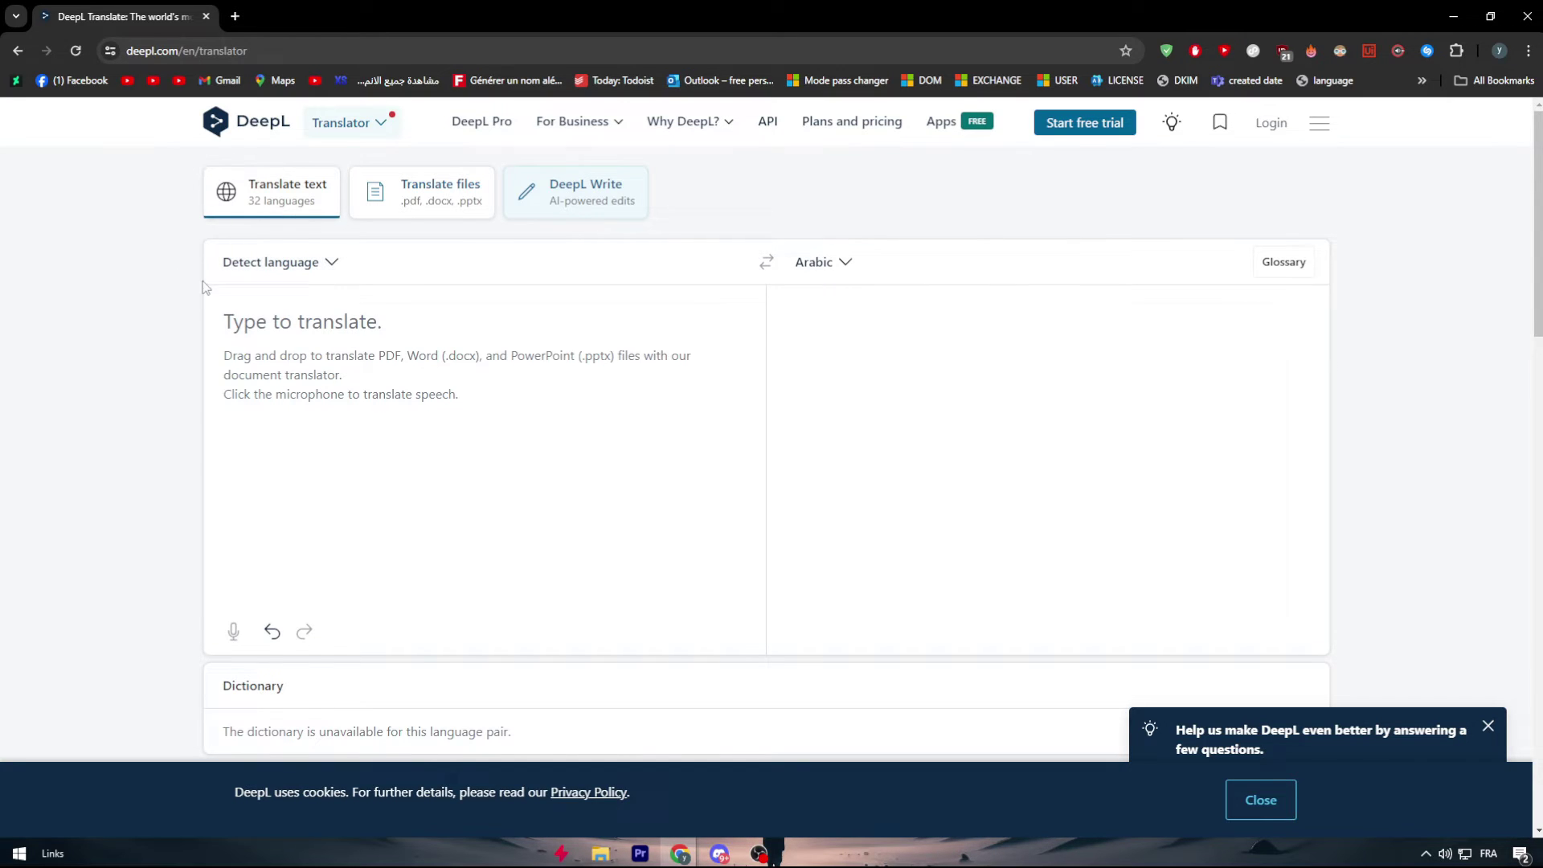
text(-)
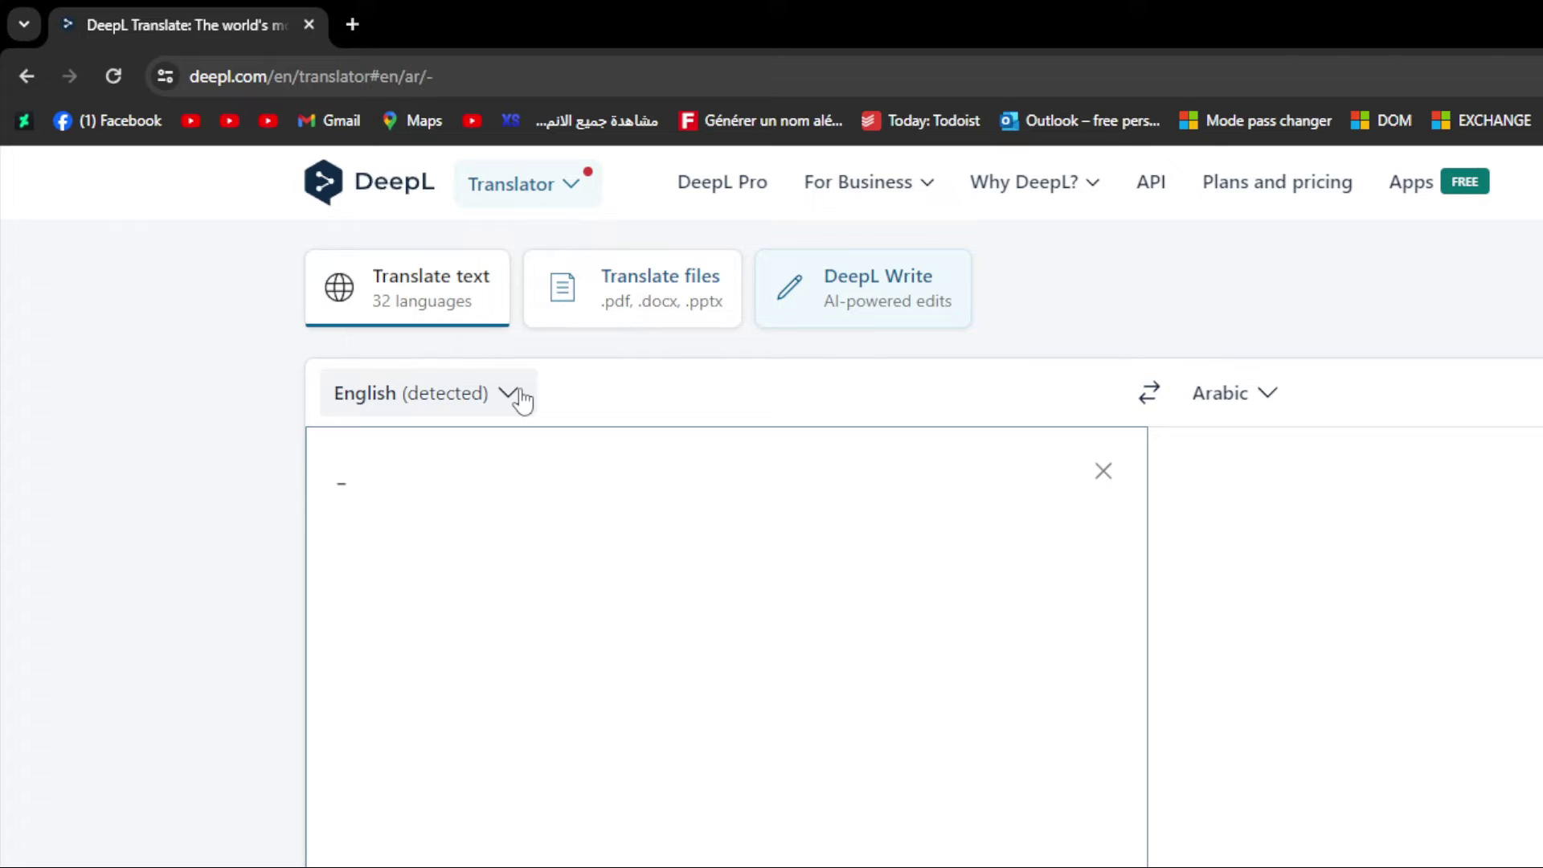
key(ctrl+a)
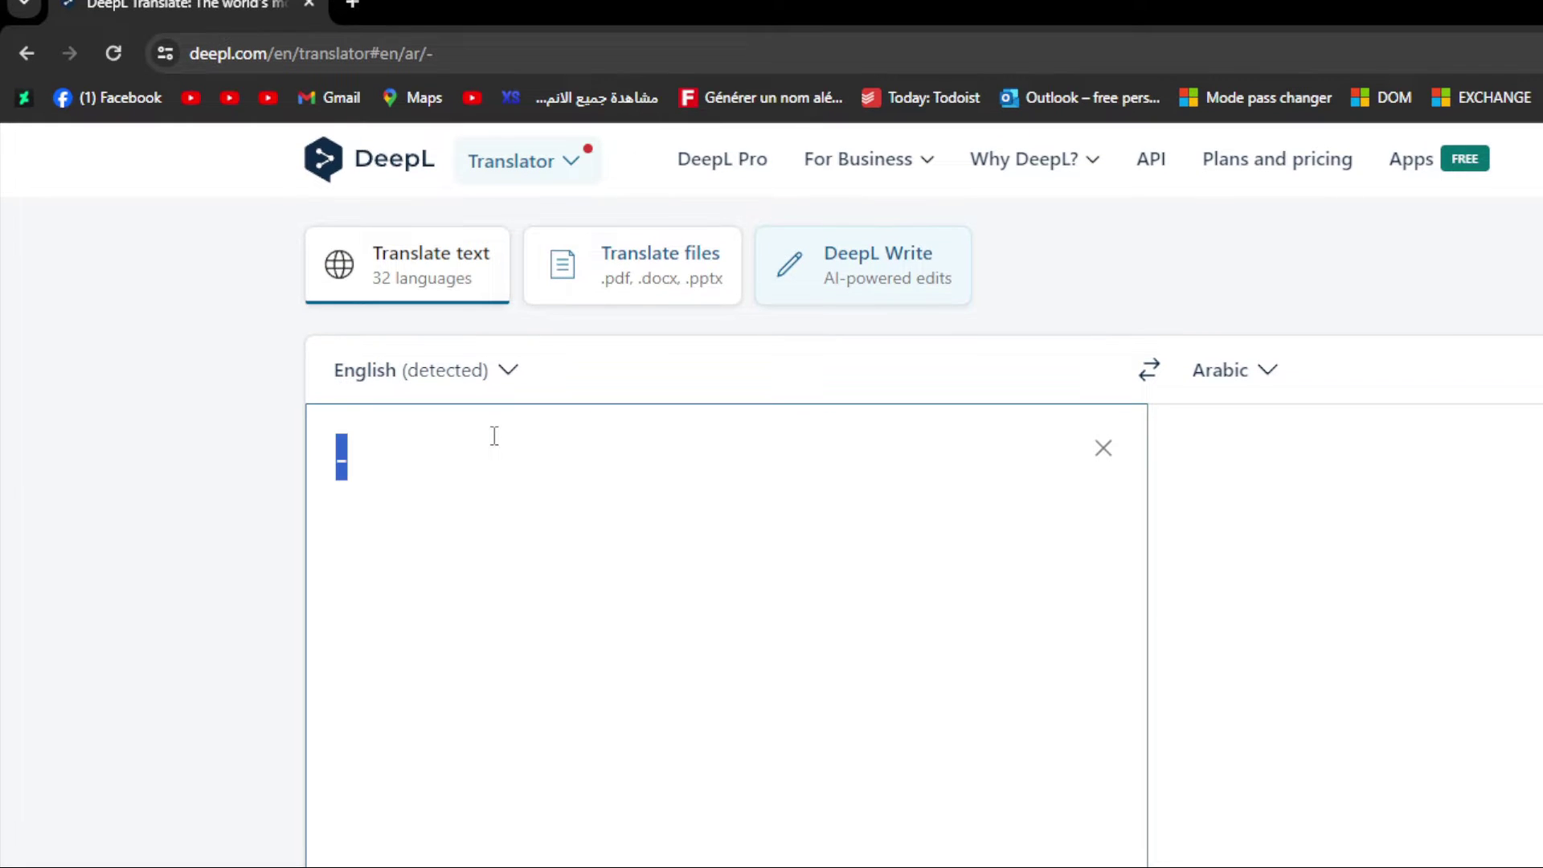
key(BackSpace)
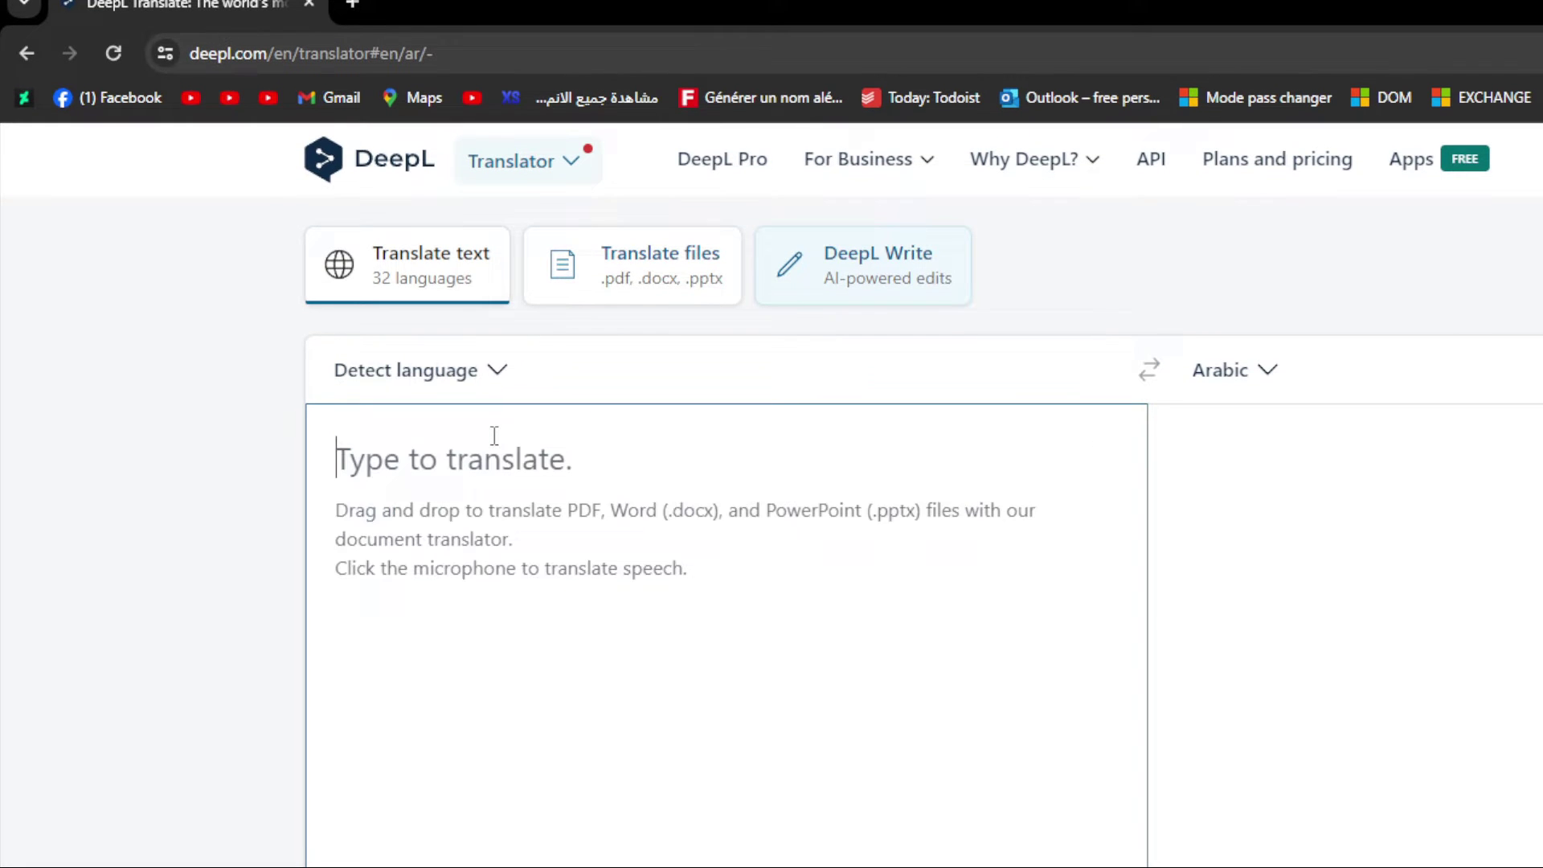
- Type 'i am' in the source box, then replace it with 'yo soy'
text(i am)
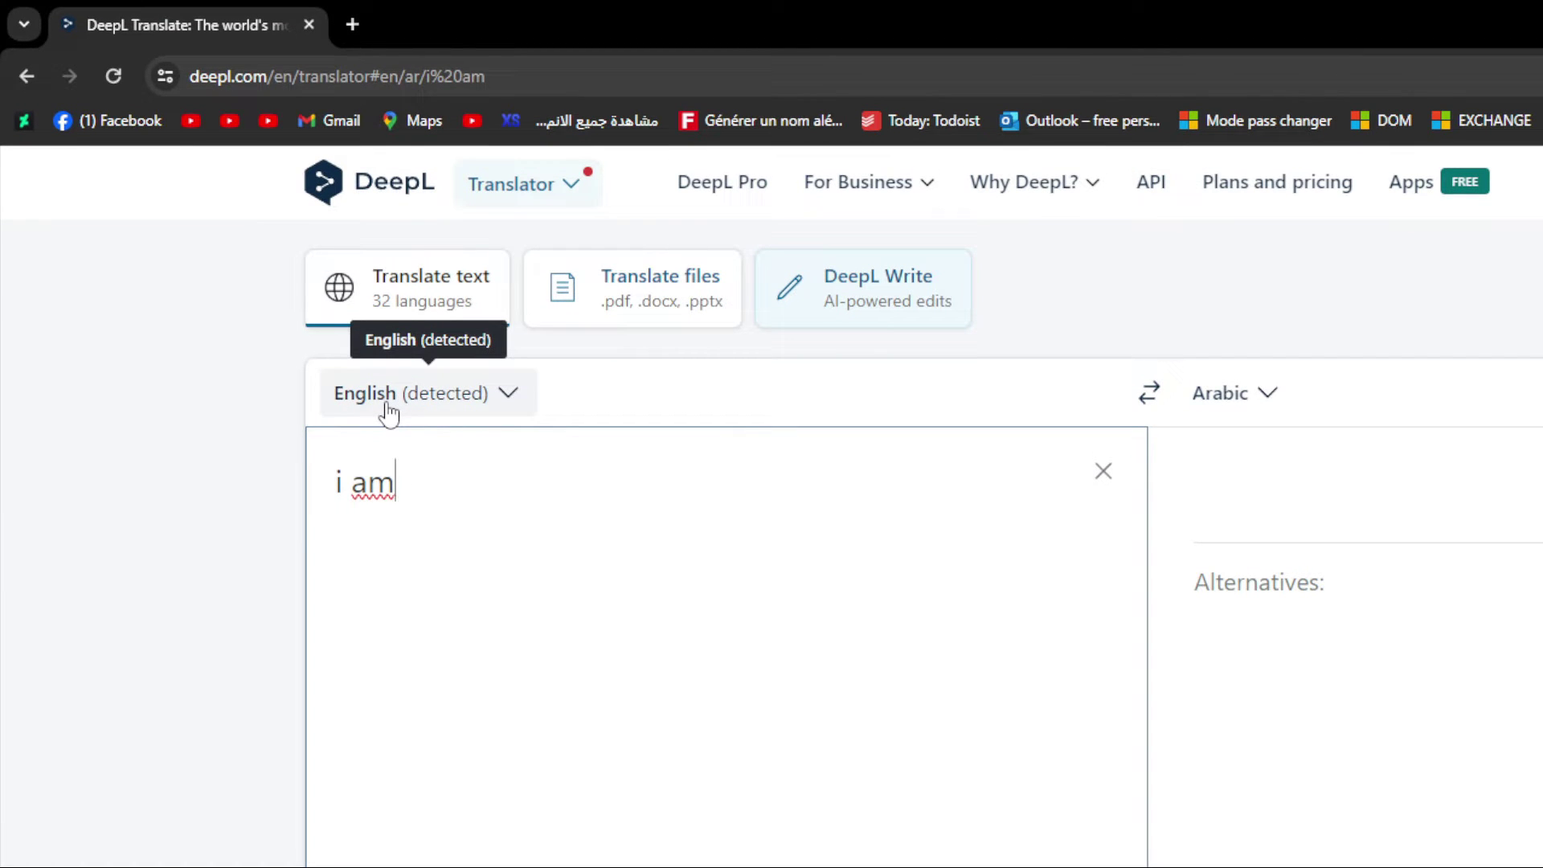
drag(399, 482, 336, 482)
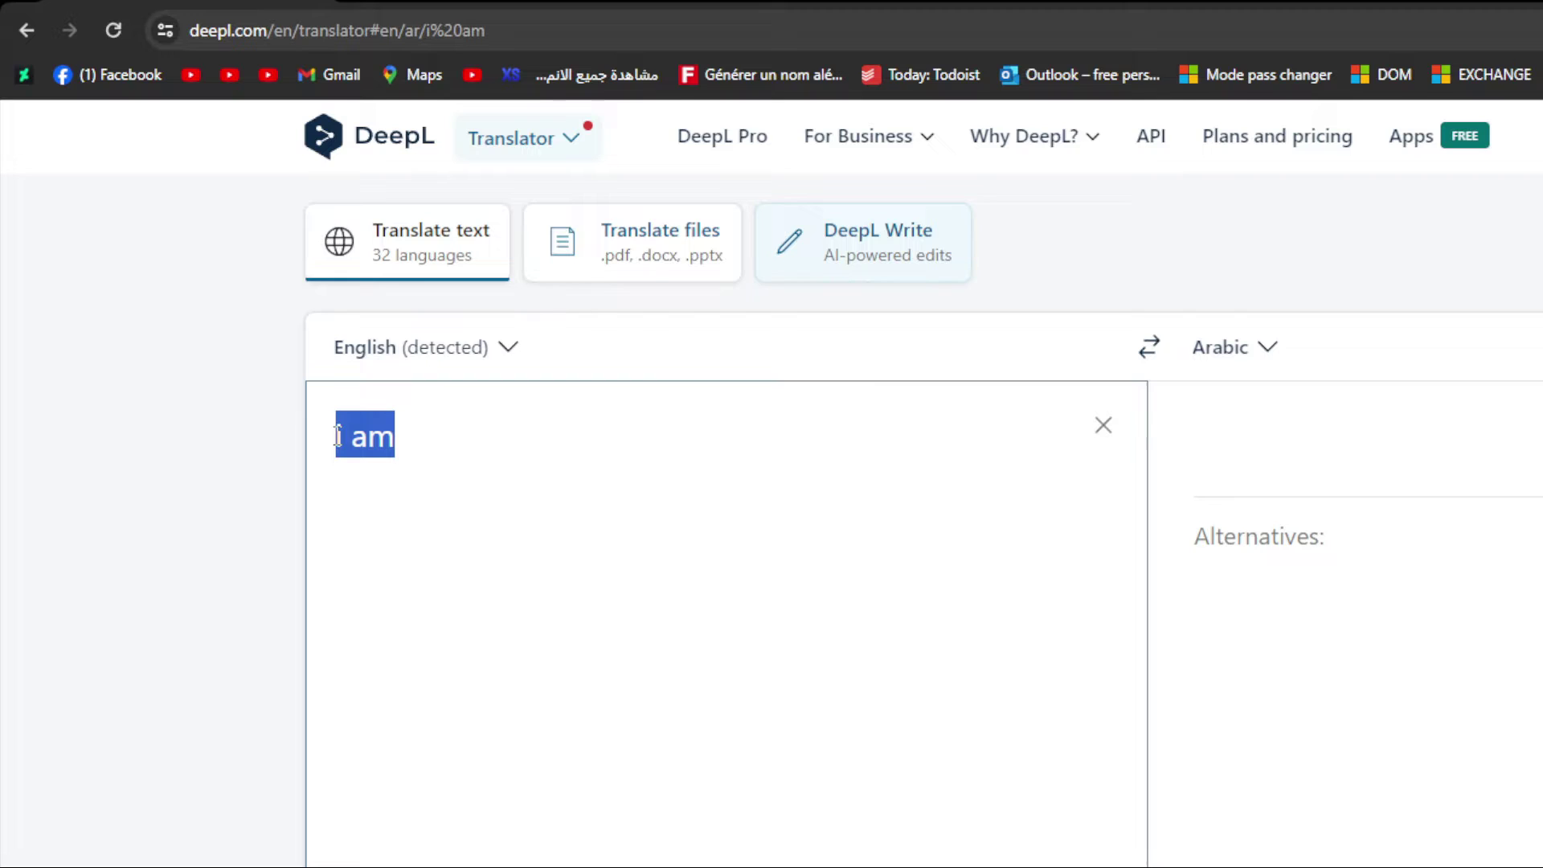
text(yo)
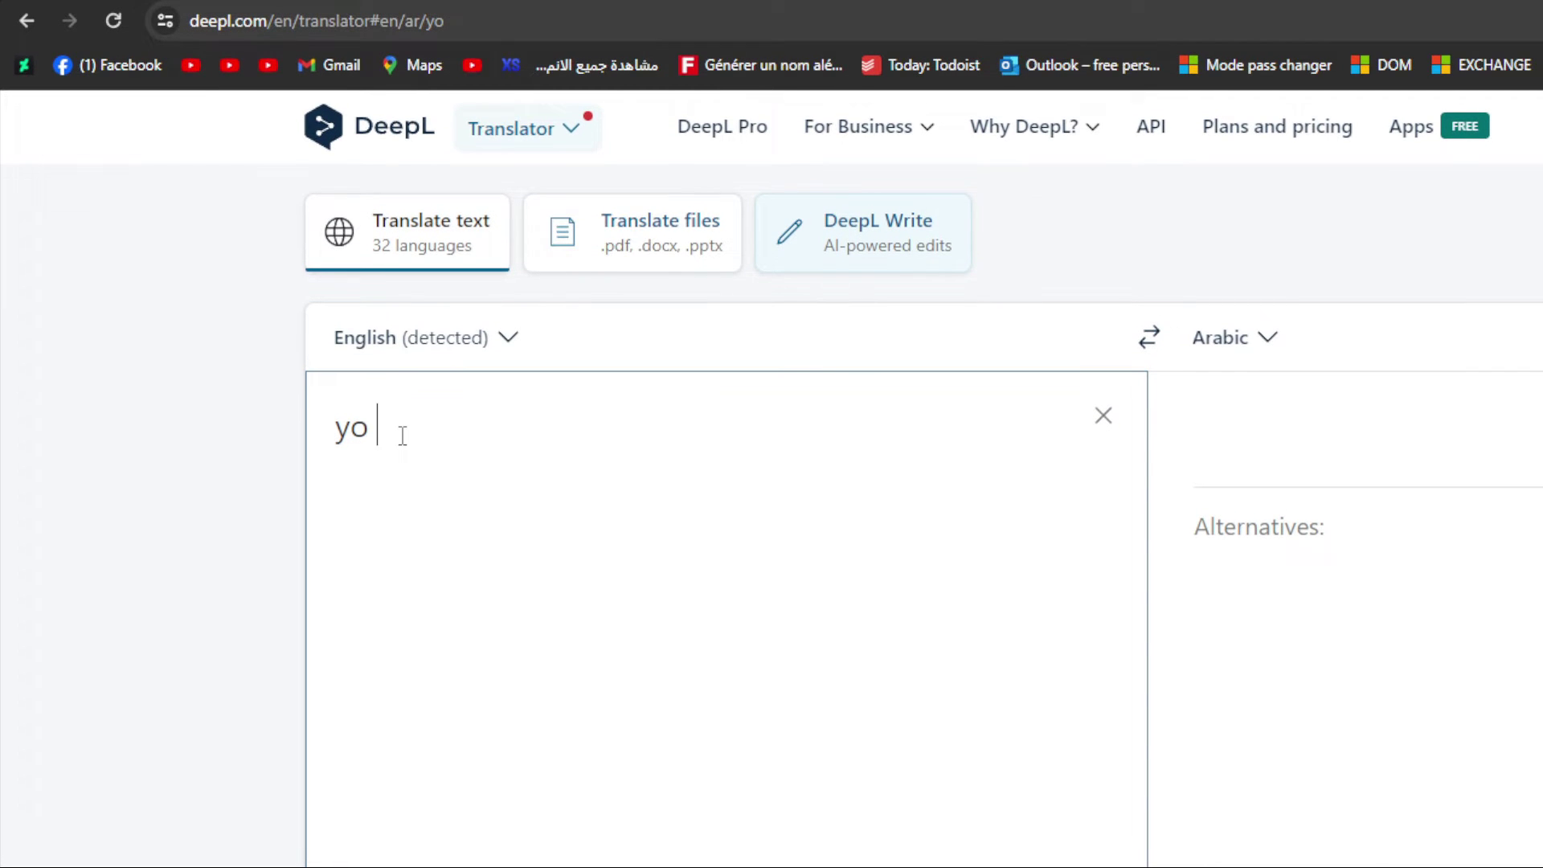
text( soy)
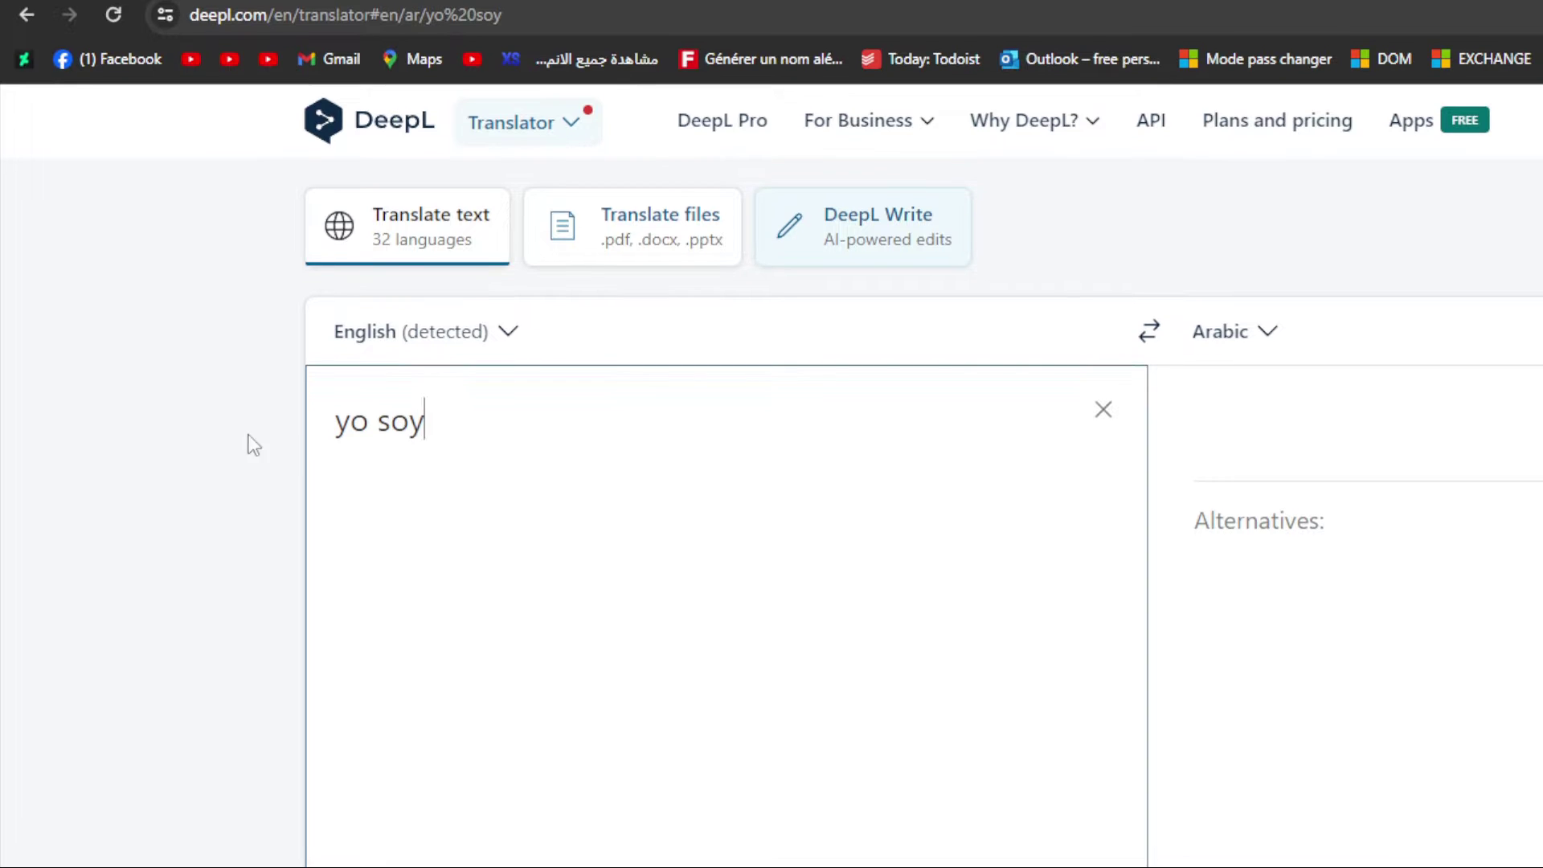
- Set DeepL's source language to Detect language
click(450, 332)
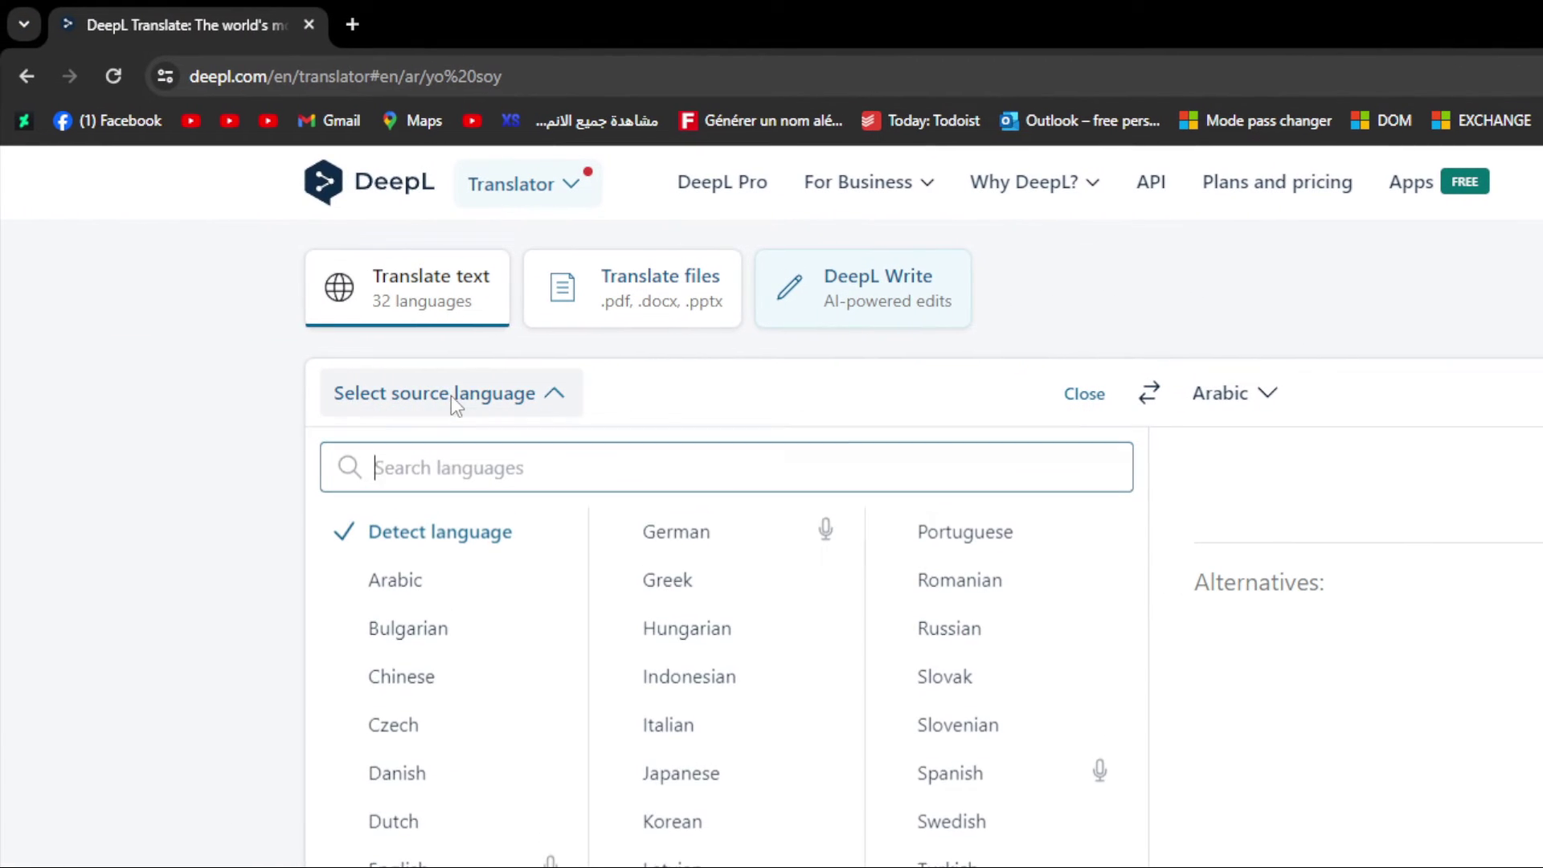
click(254, 426)
click(410, 406)
click(203, 443)
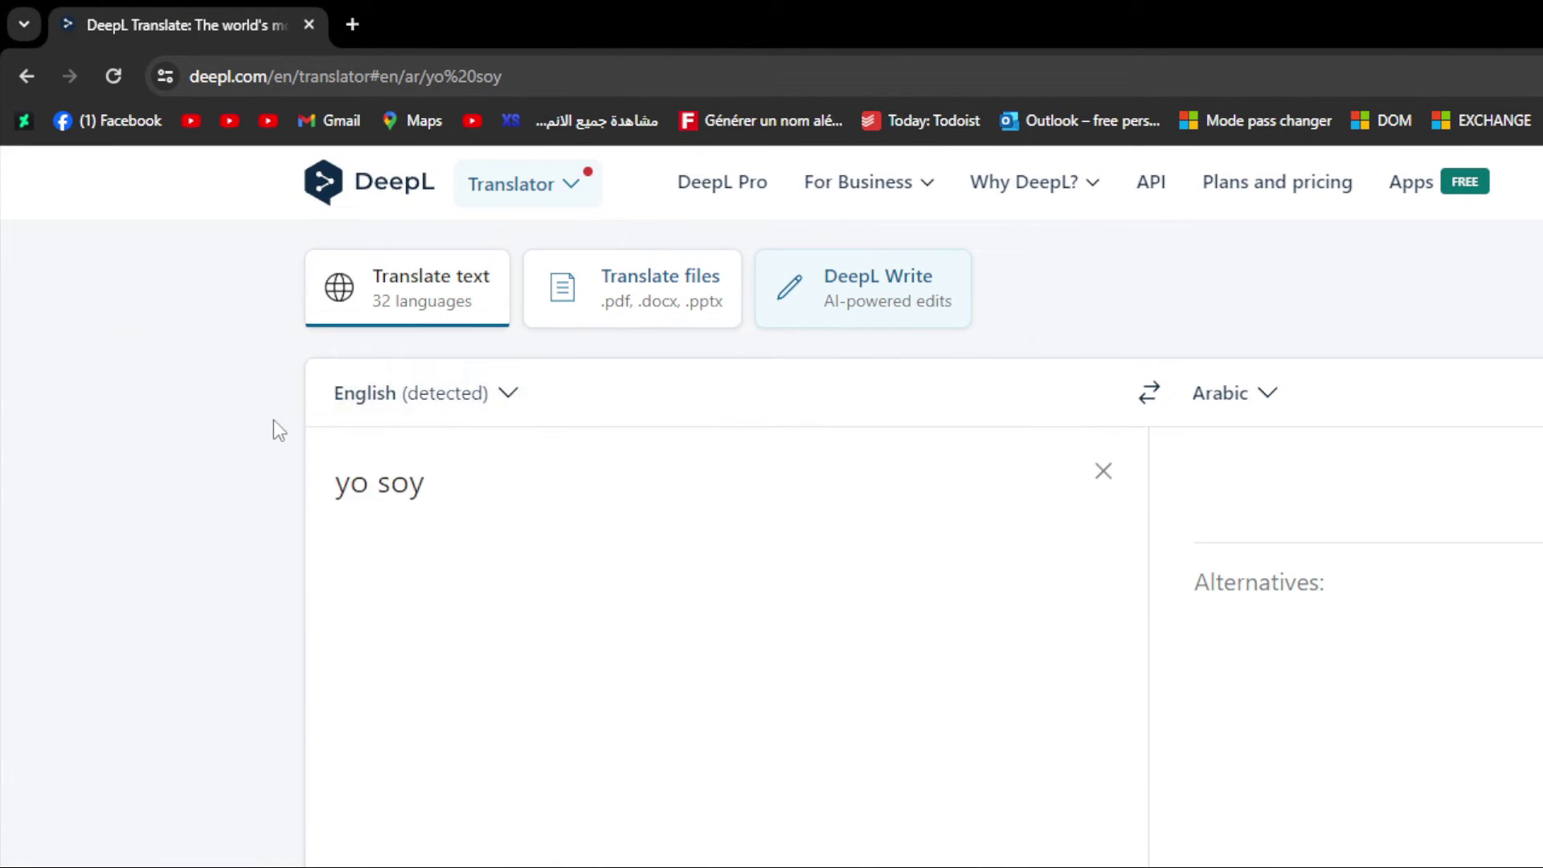
click(465, 394)
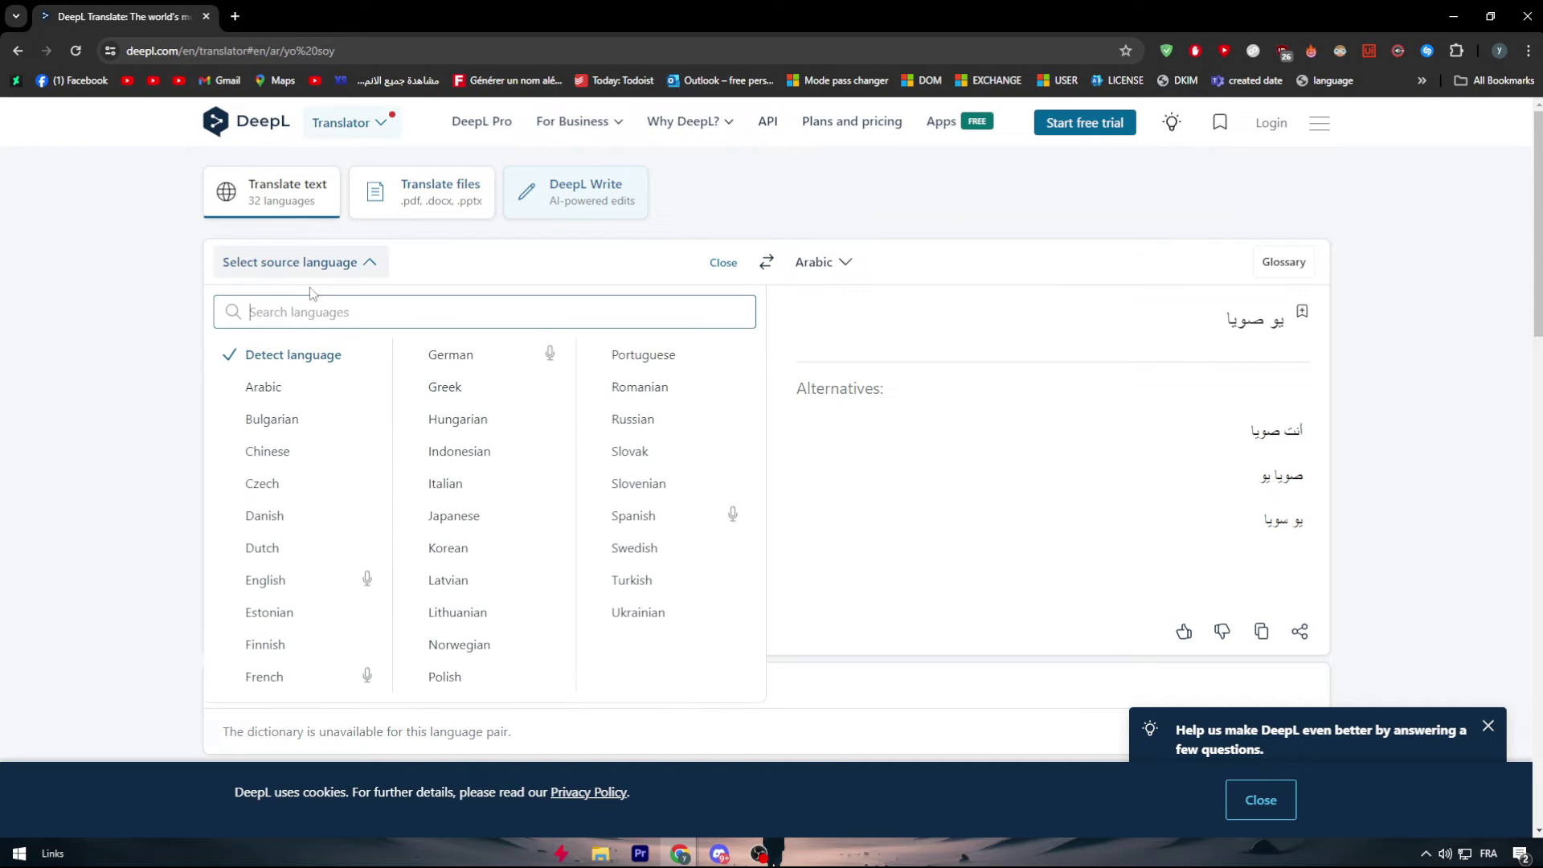
click(282, 353)
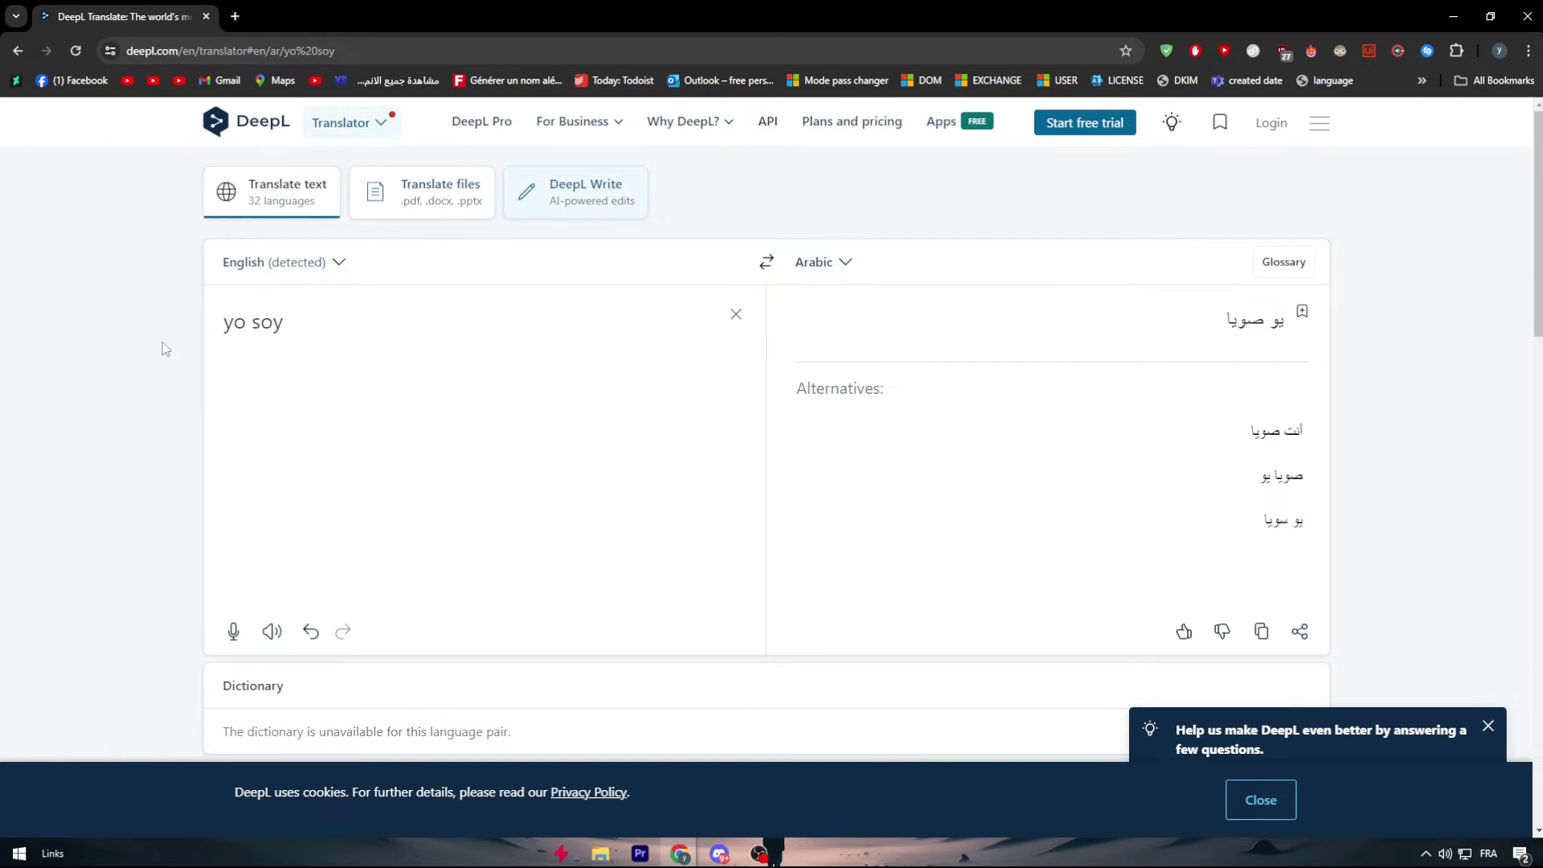
- Extend the source text to 'yo soy una' and select the whole sentence
click(324, 327)
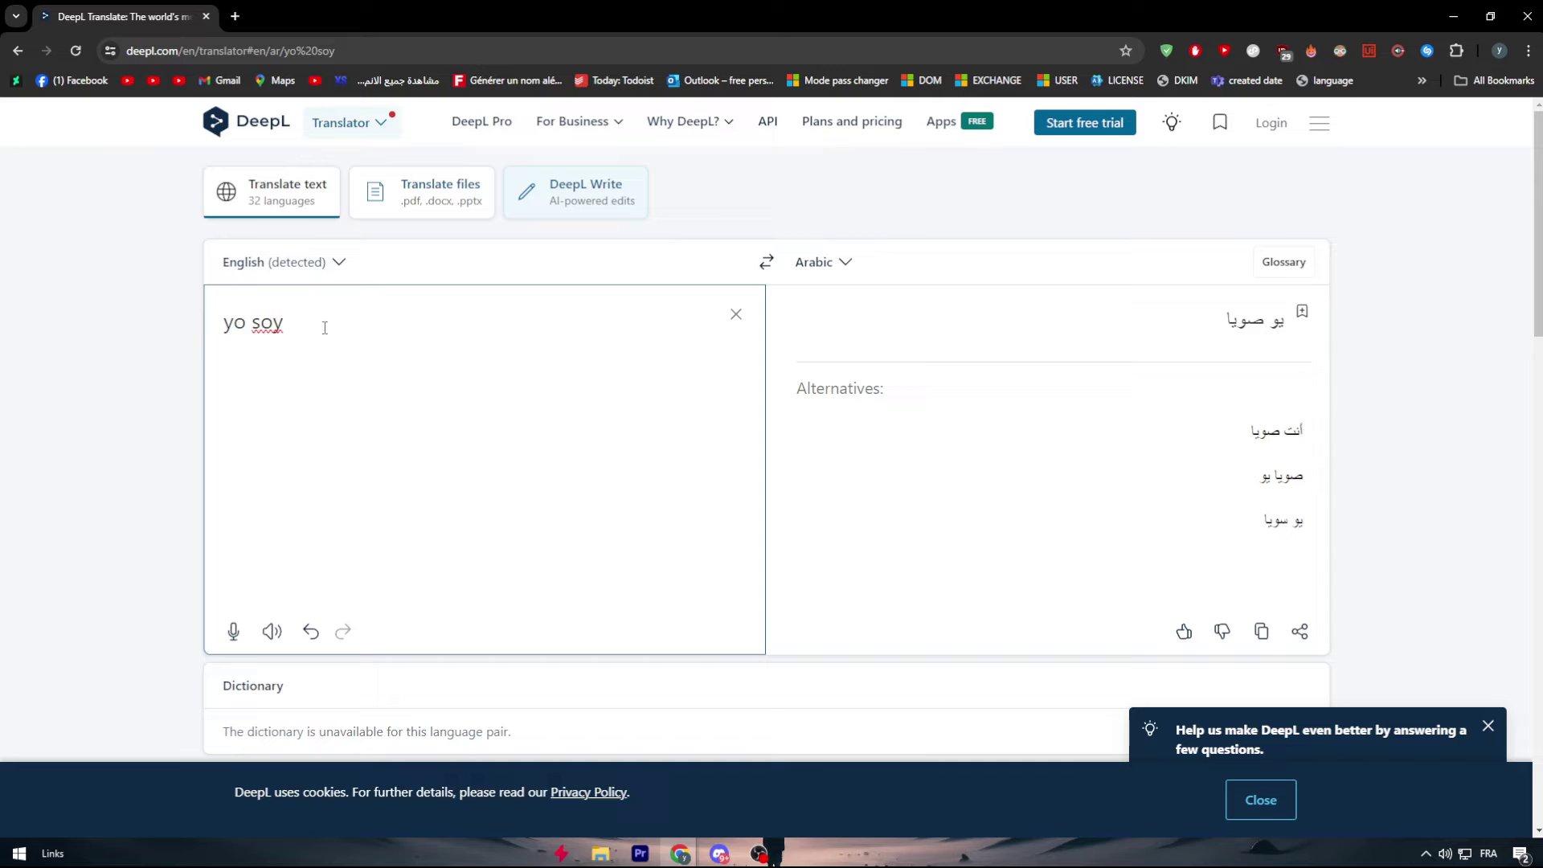
text(una)
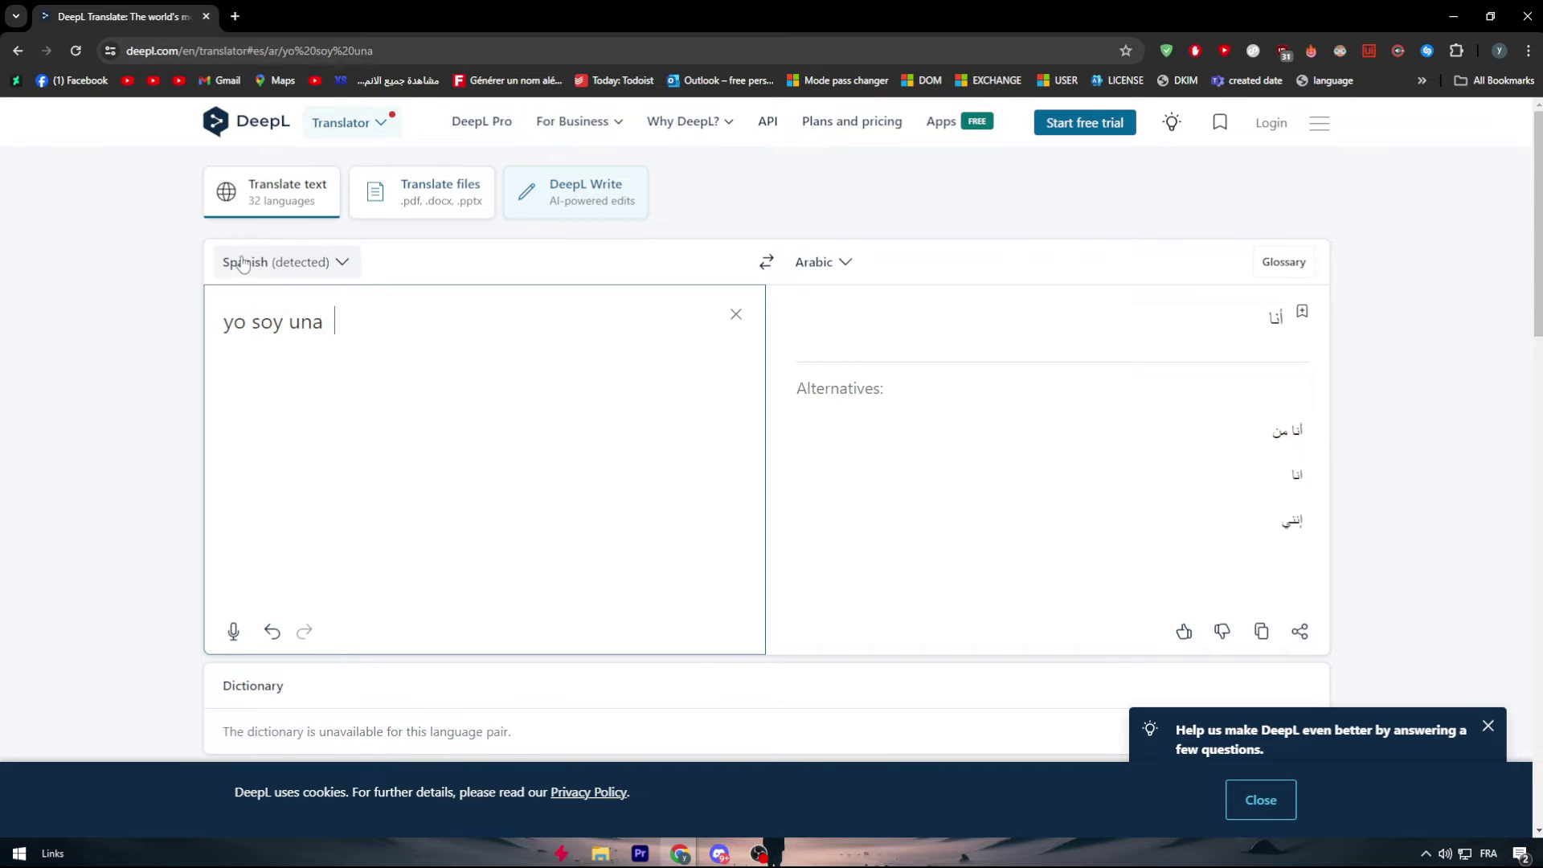
drag(336, 326, 294, 335)
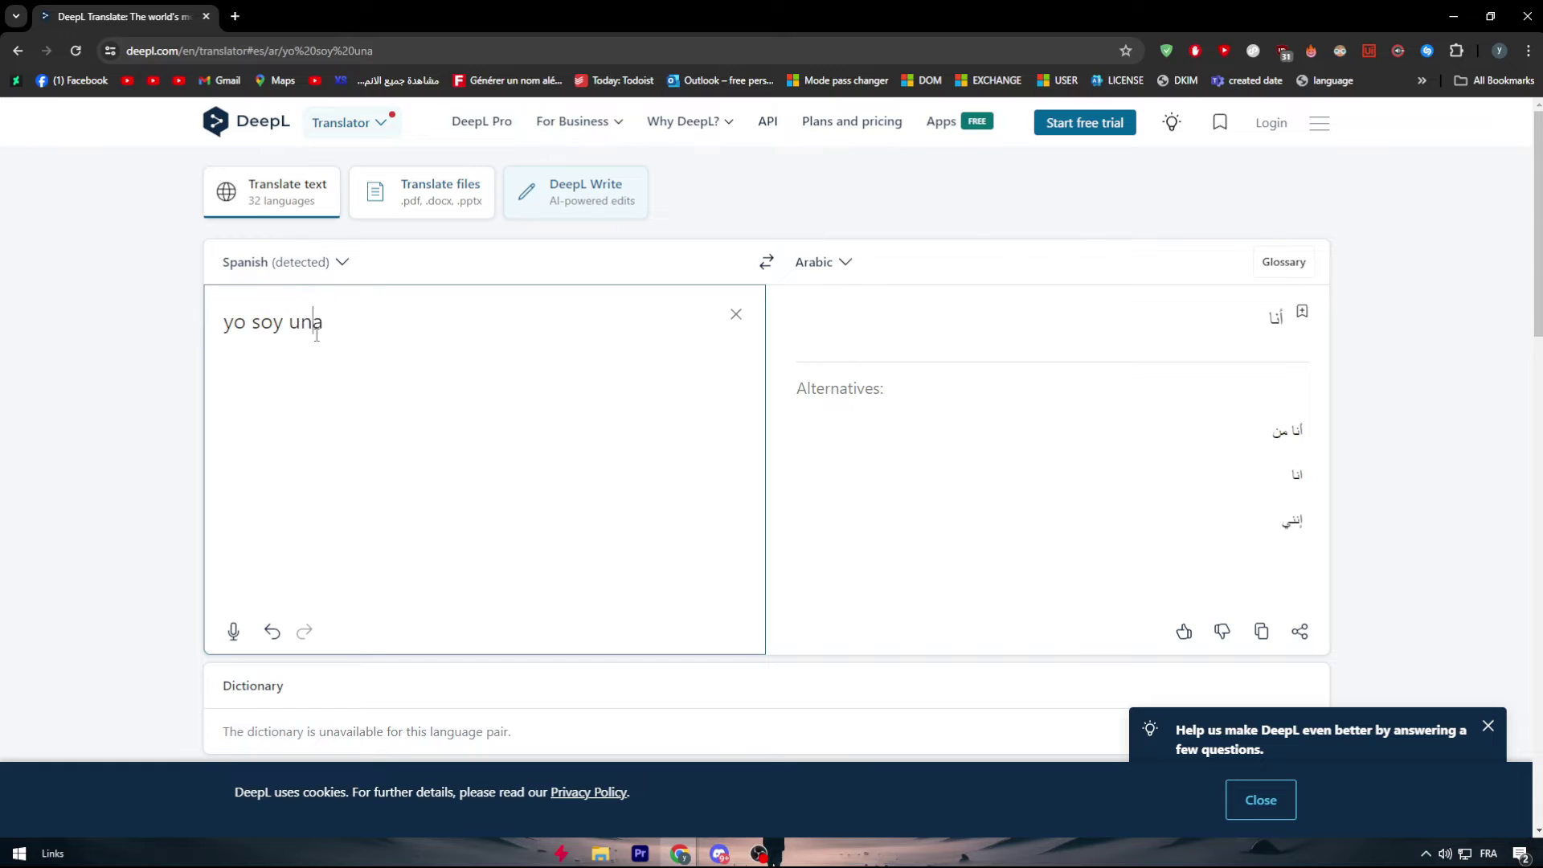
triple_click(316, 336)
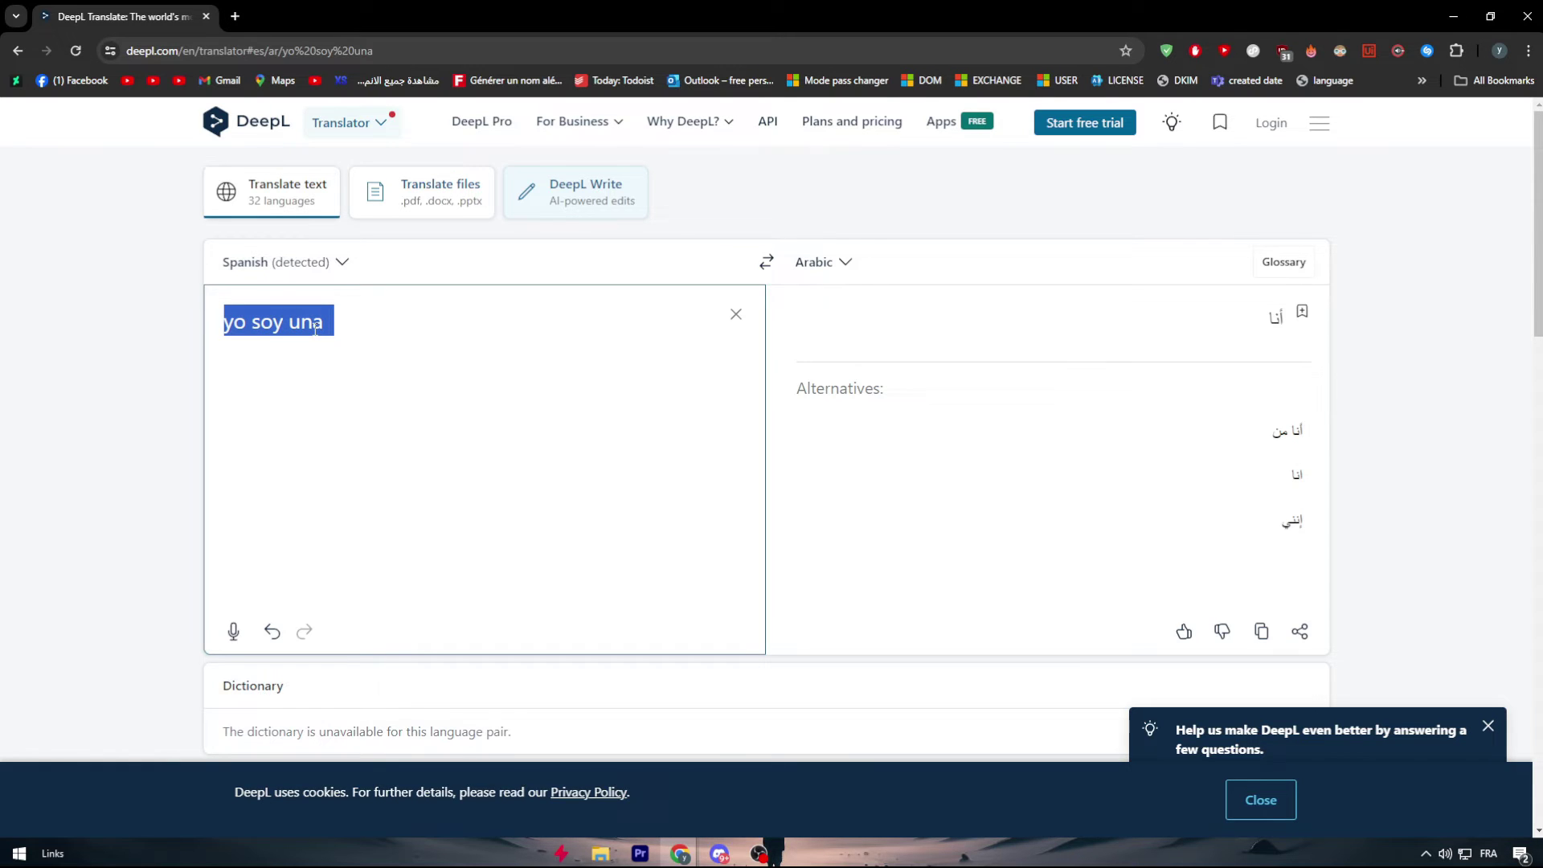
click(250, 266)
scroll(462, 486, down, 2)
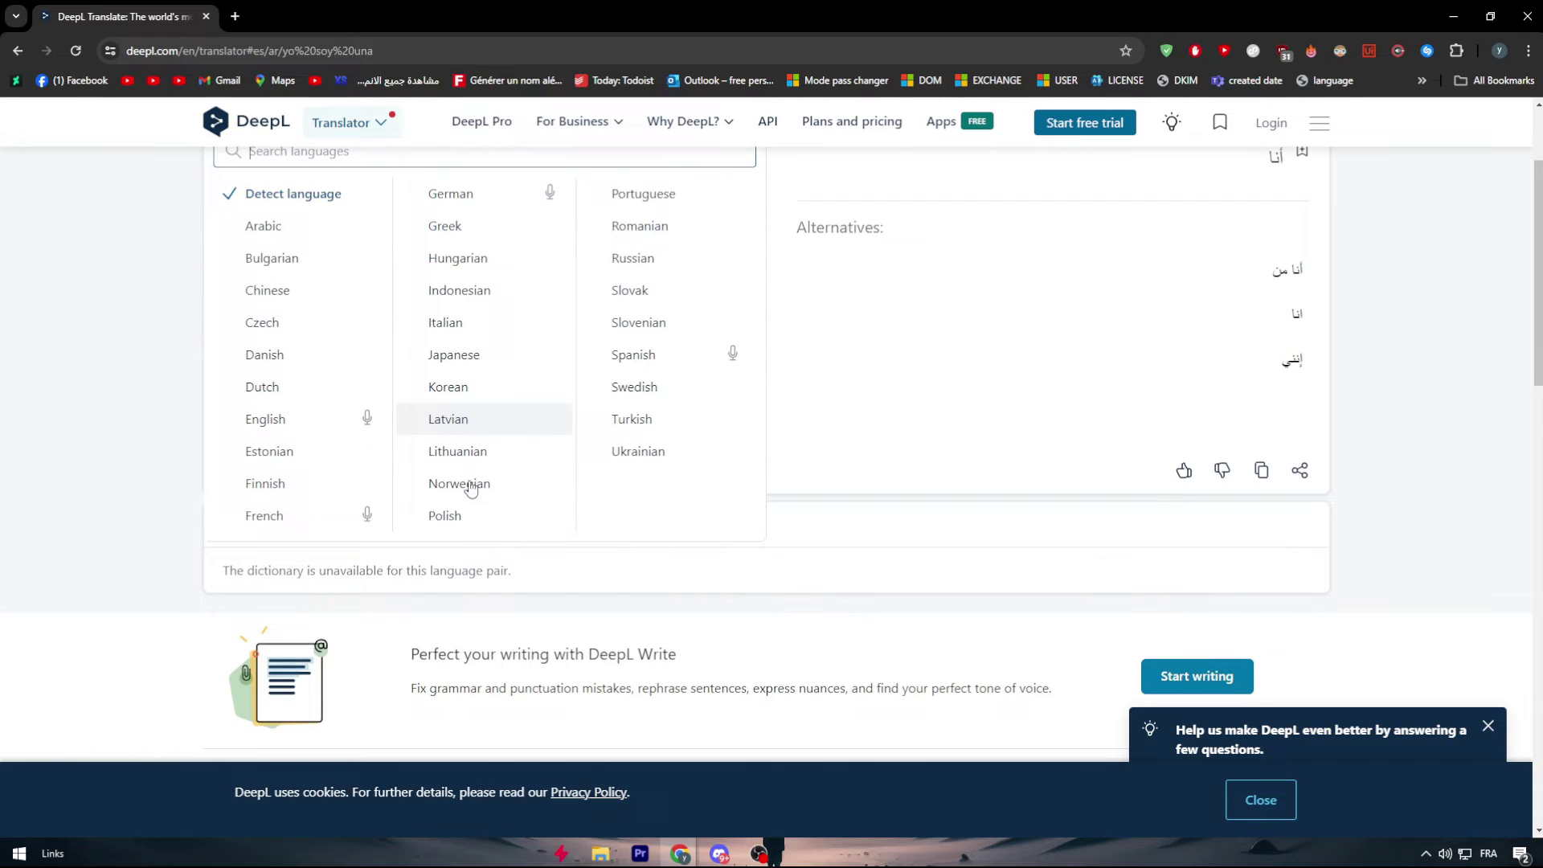
scroll(431, 427, up, 2)
click(140, 365)
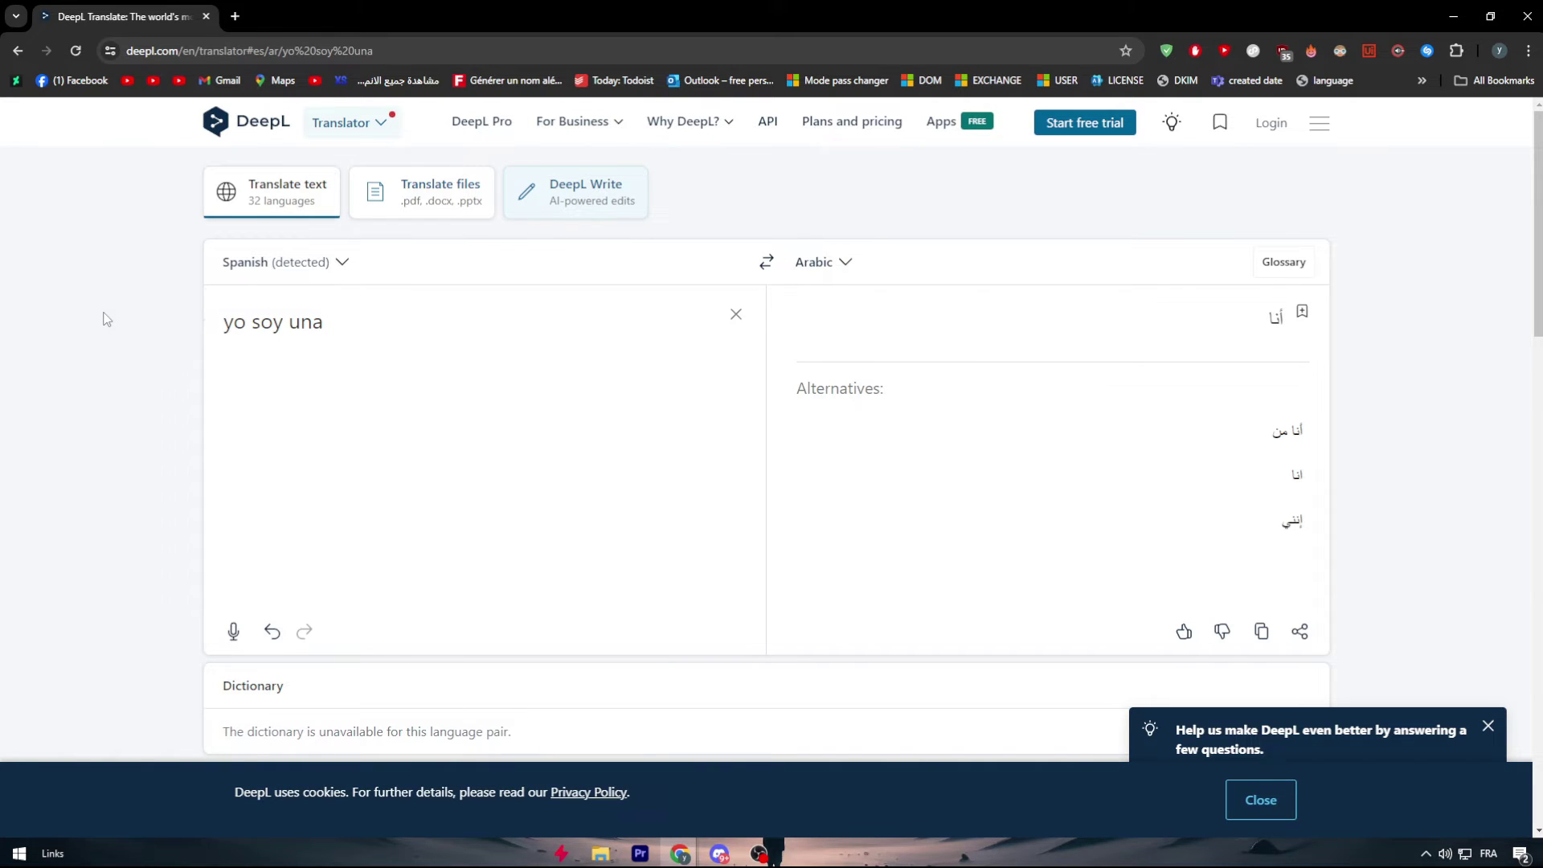
- Set DeepL's target language to English (US)
click(818, 262)
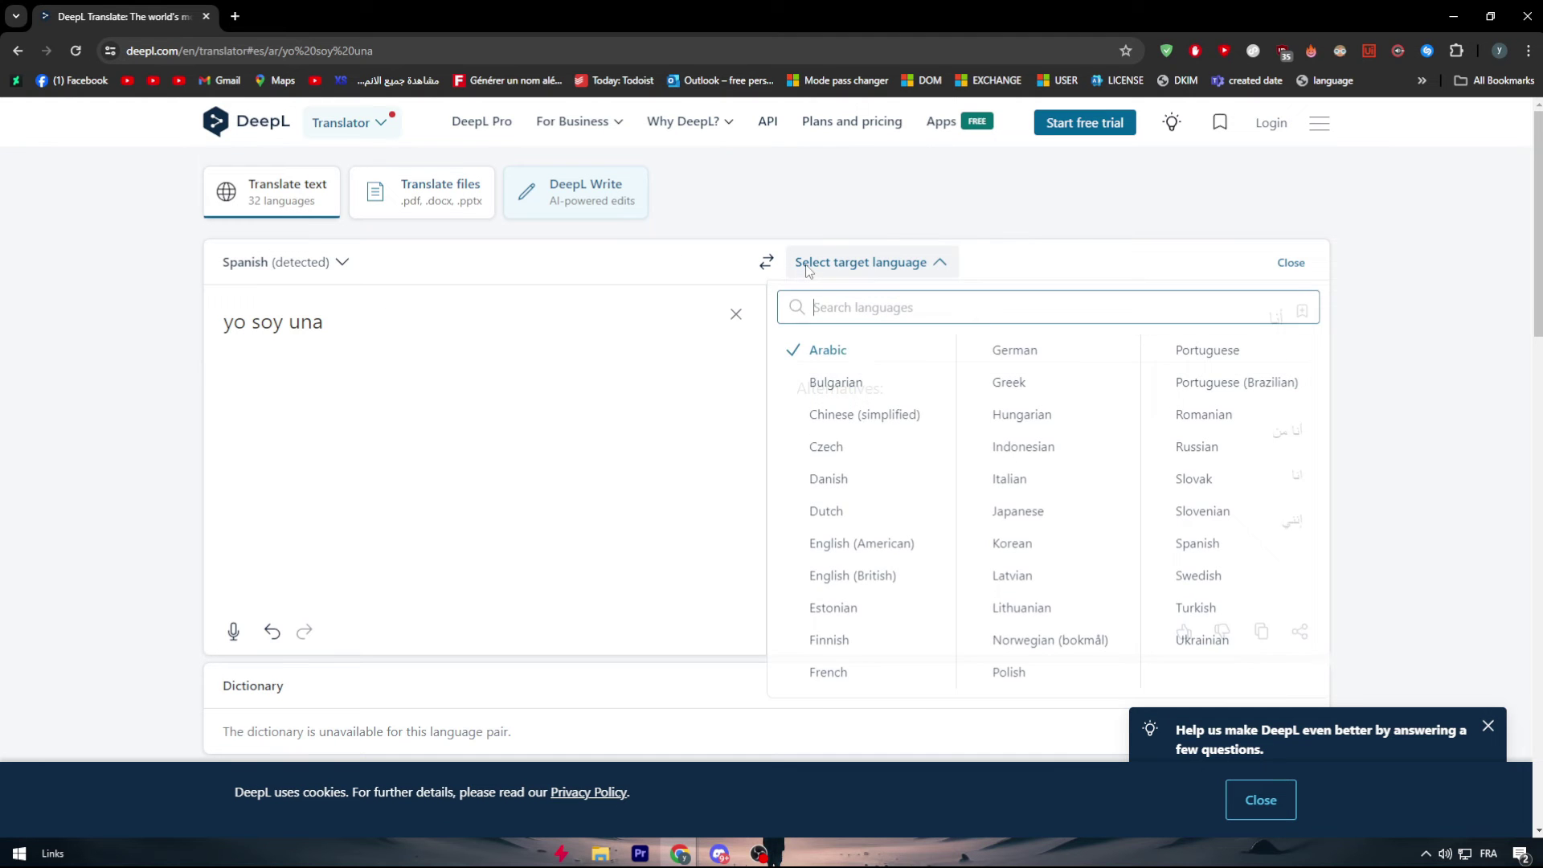
text(eng)
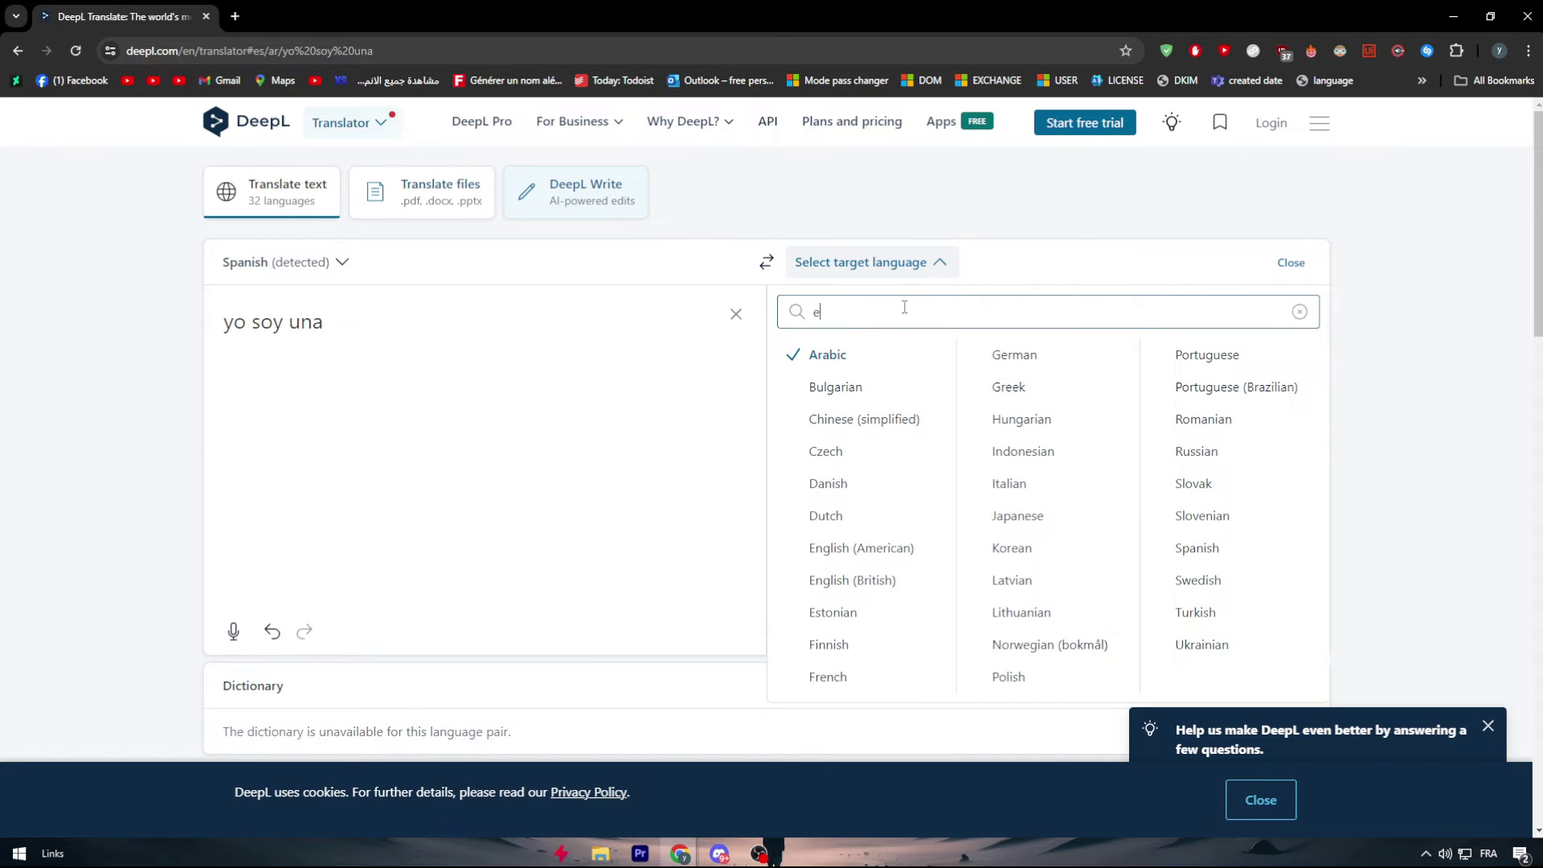
click(827, 362)
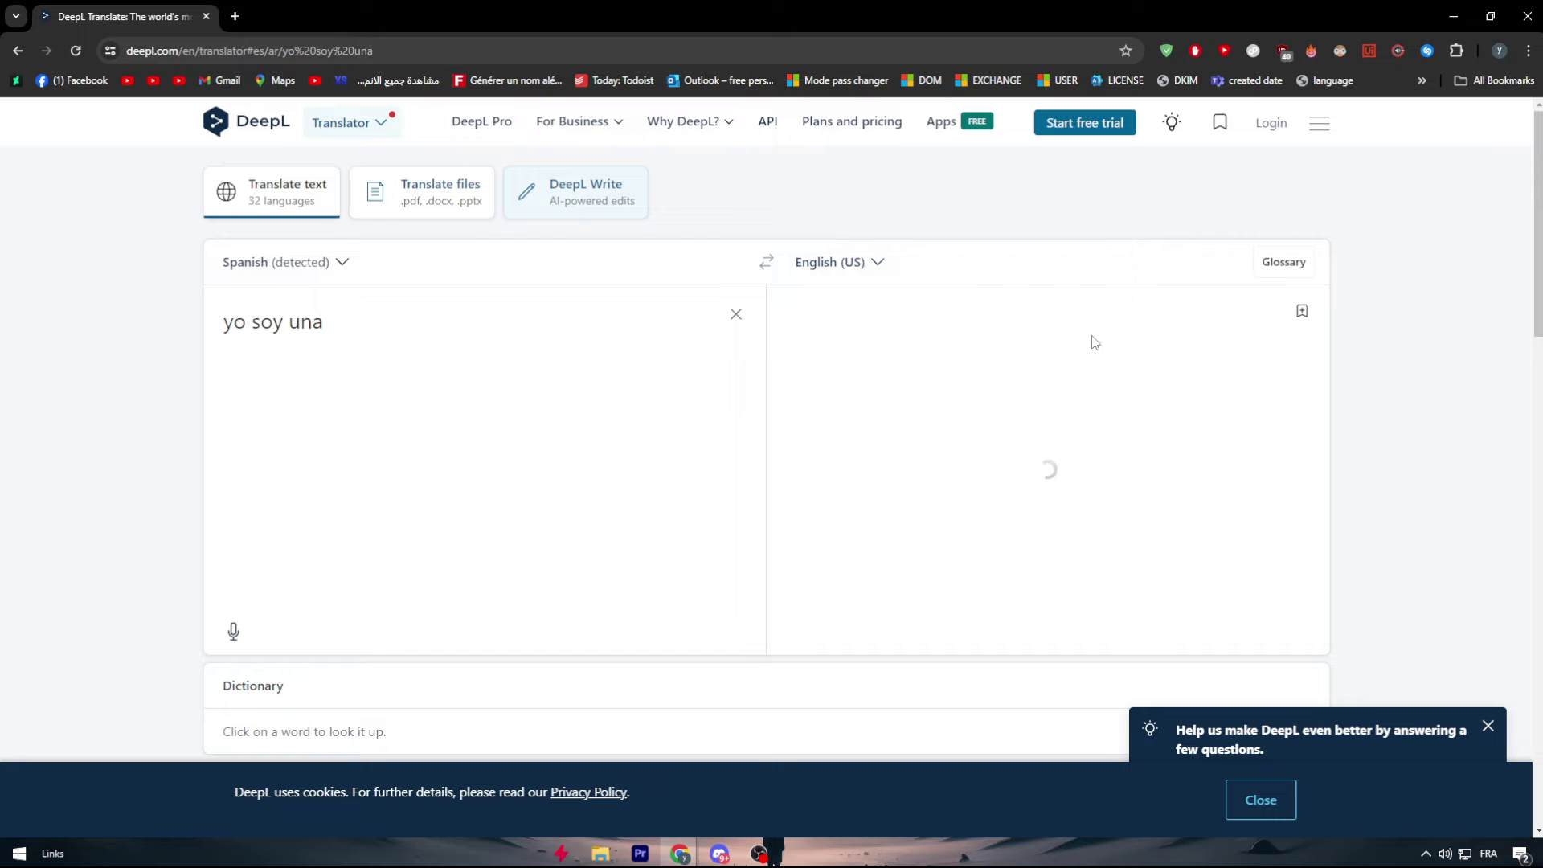
- Extend the source to 'yo soy una persona', pick 'I am an individual', and open Translate files
click(667, 332)
drag(328, 321, 173, 333)
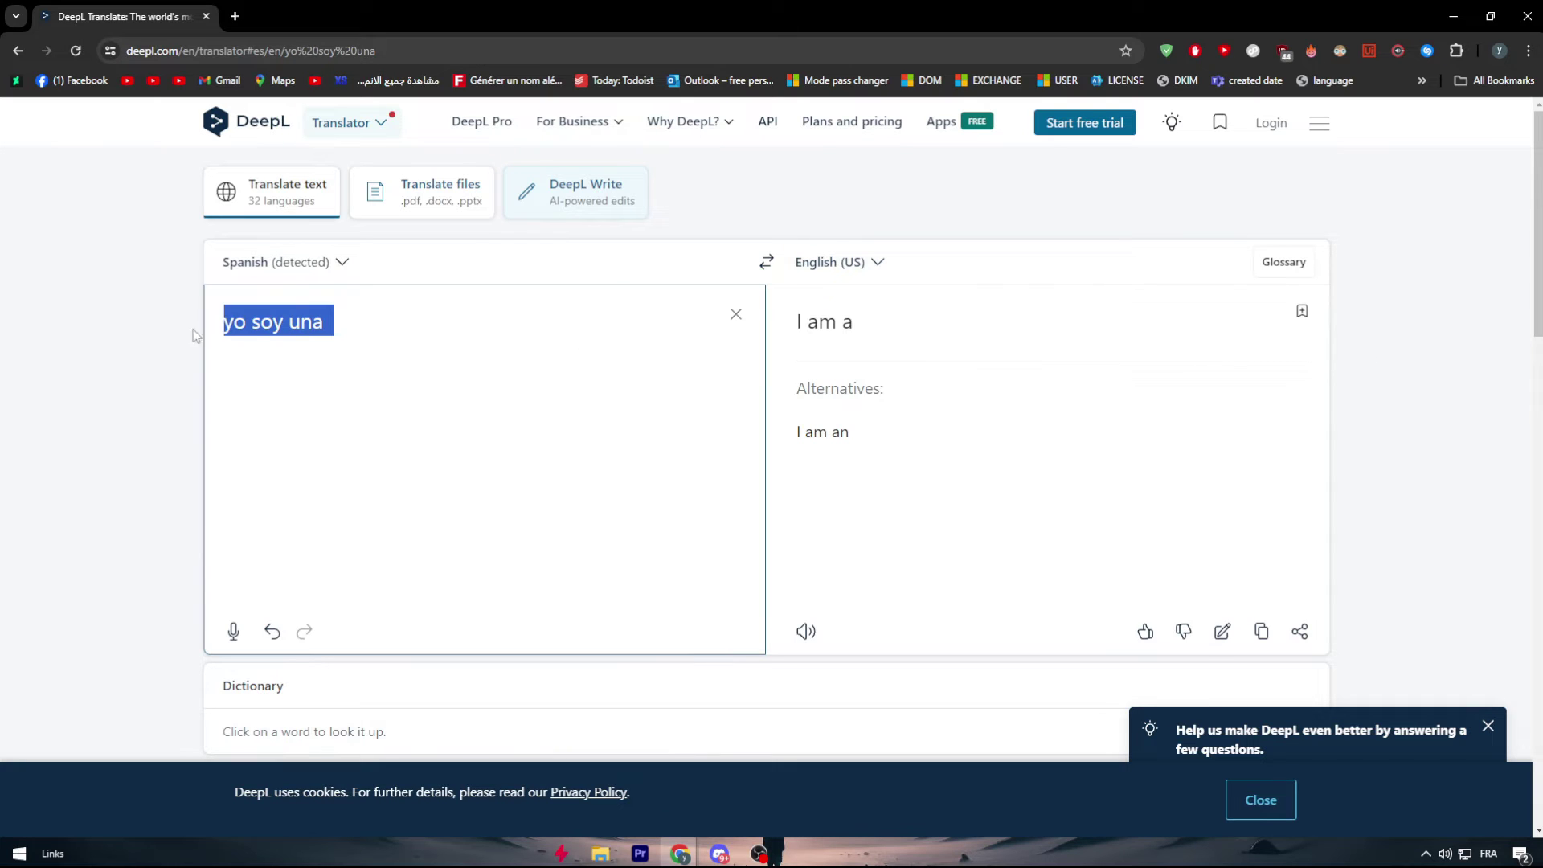
click(267, 325)
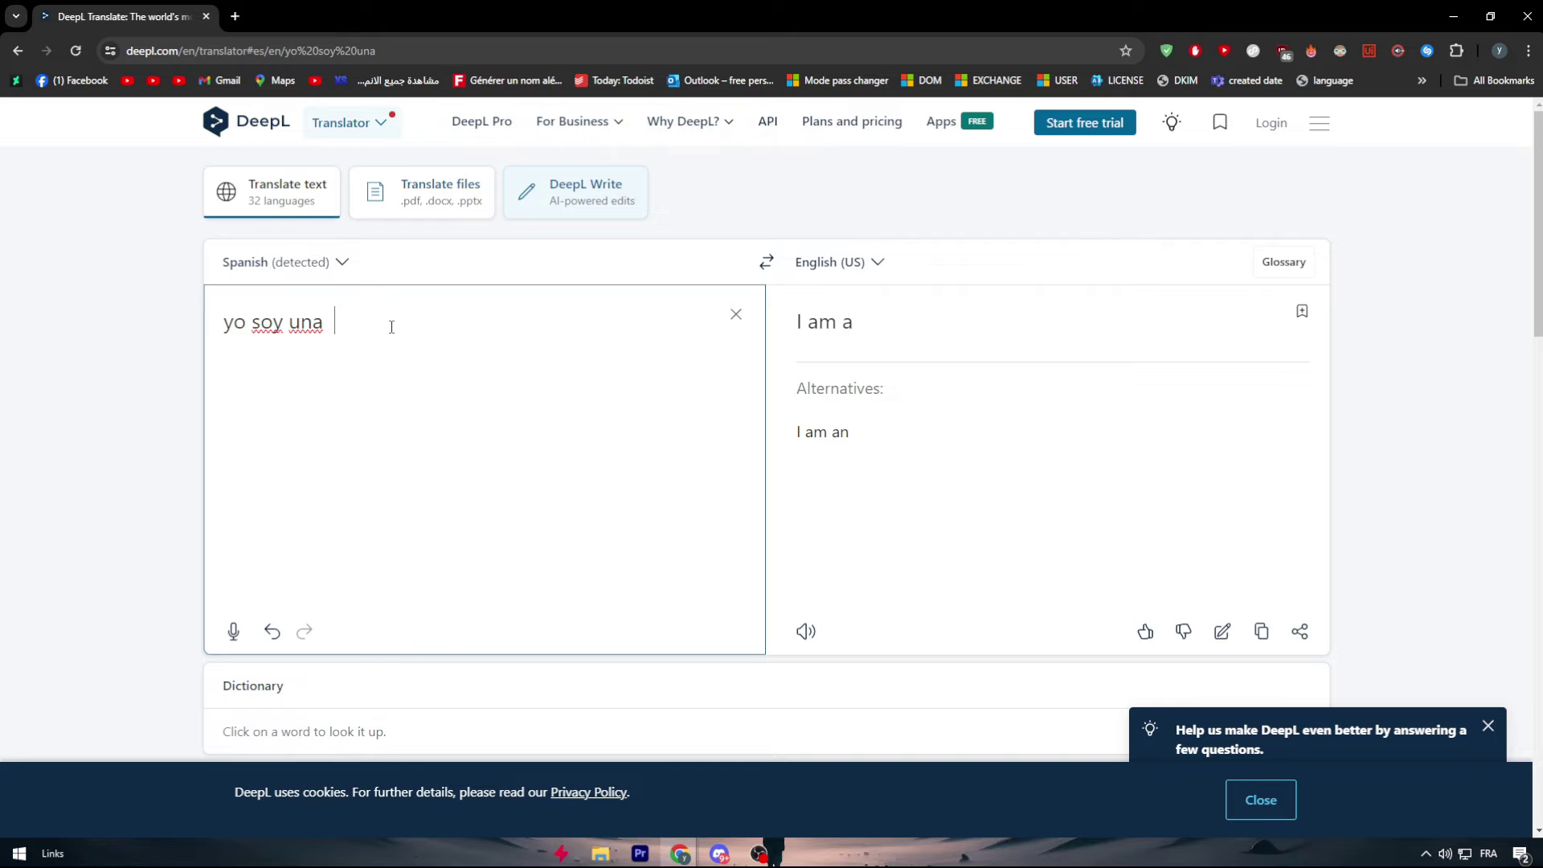
text(persona)
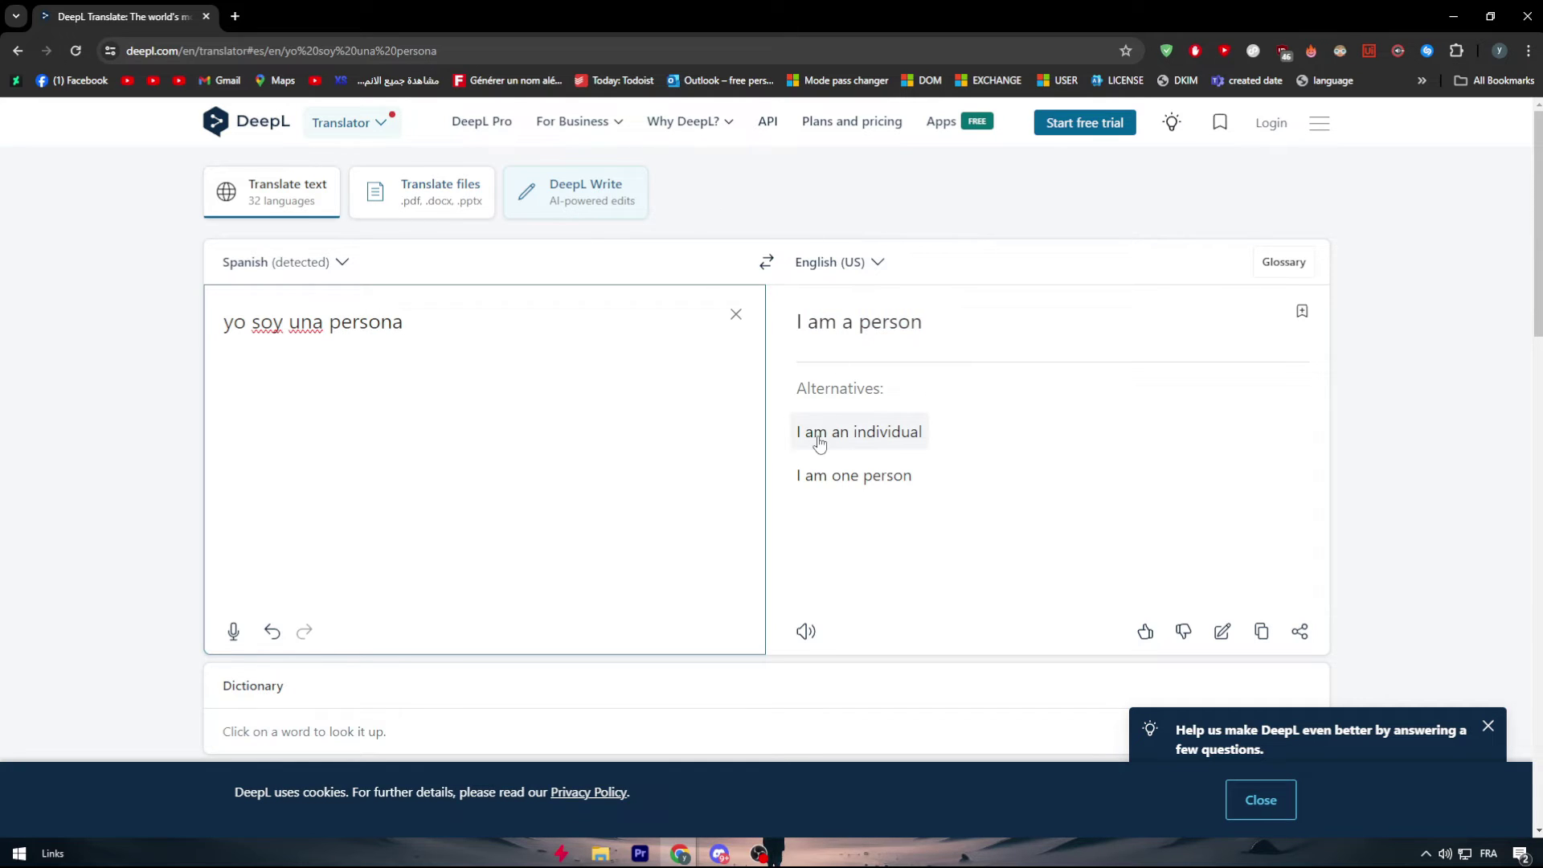
click(864, 480)
click(888, 440)
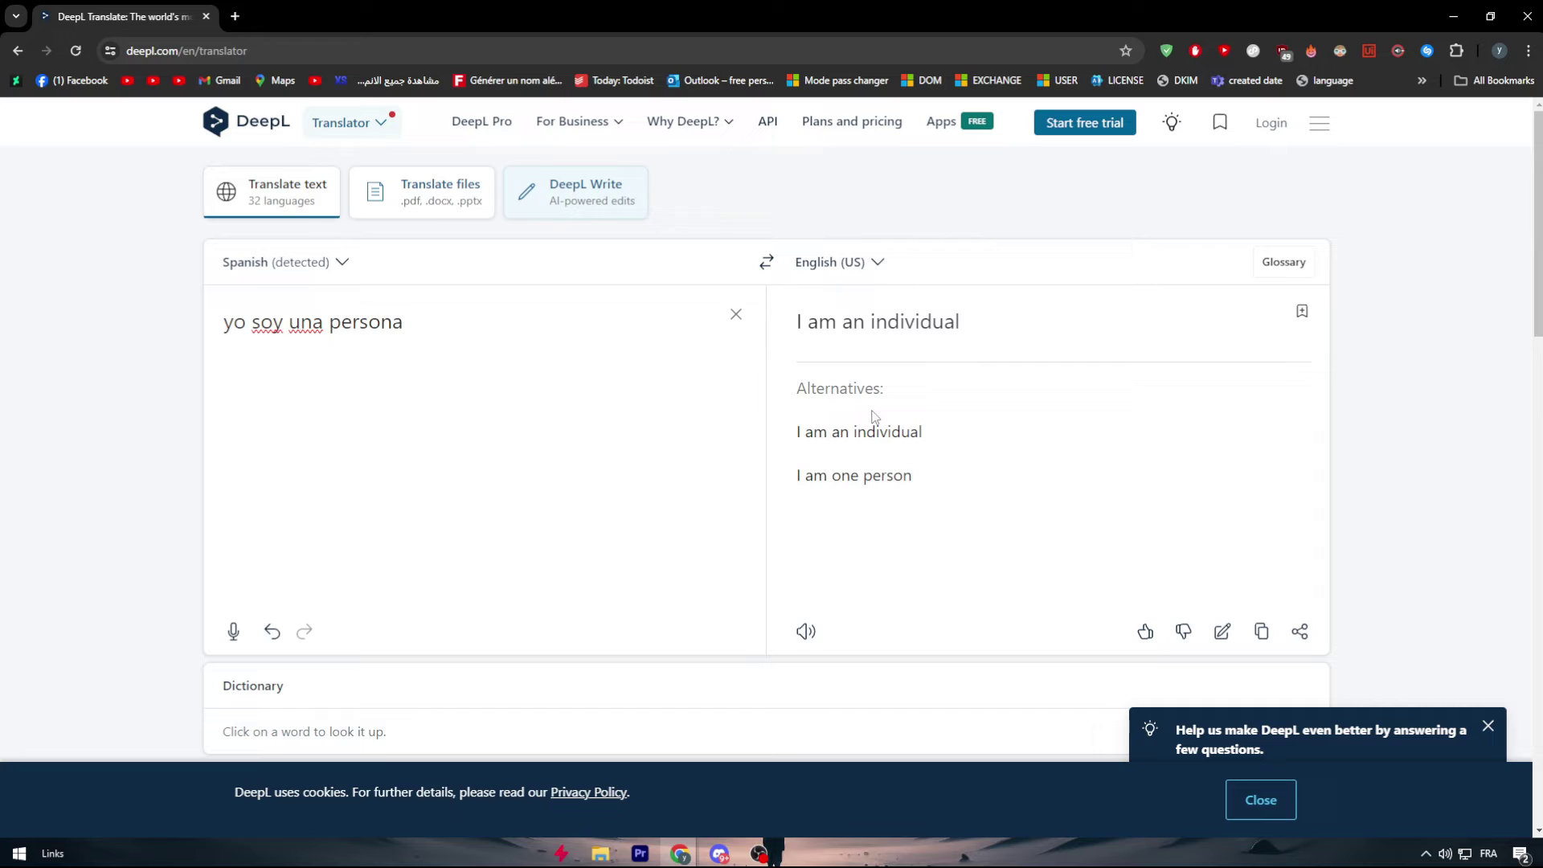
triple_click(434, 368)
click(161, 330)
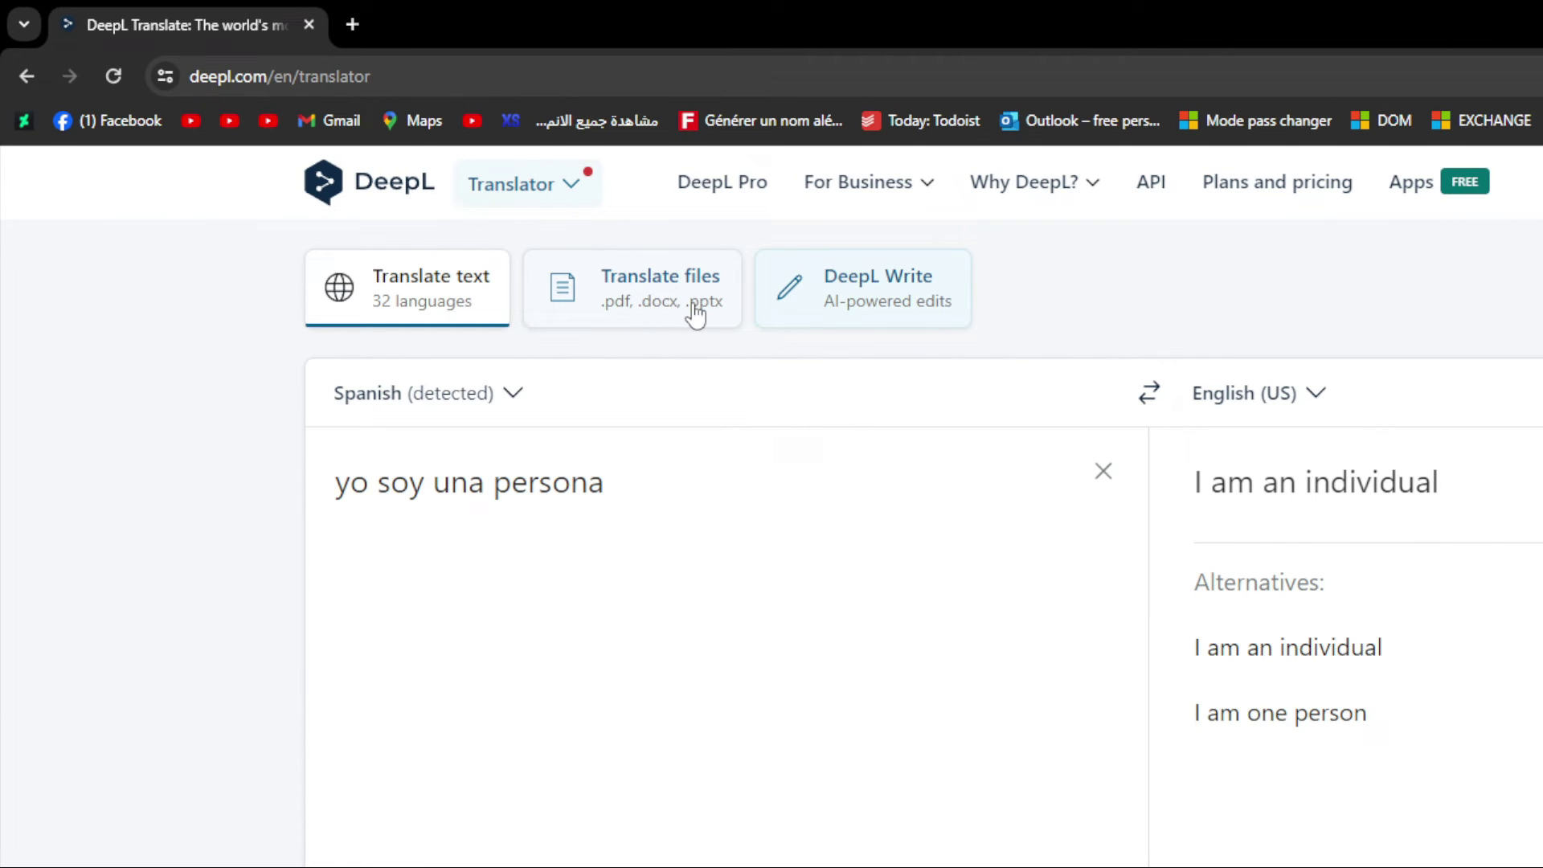
click(630, 326)
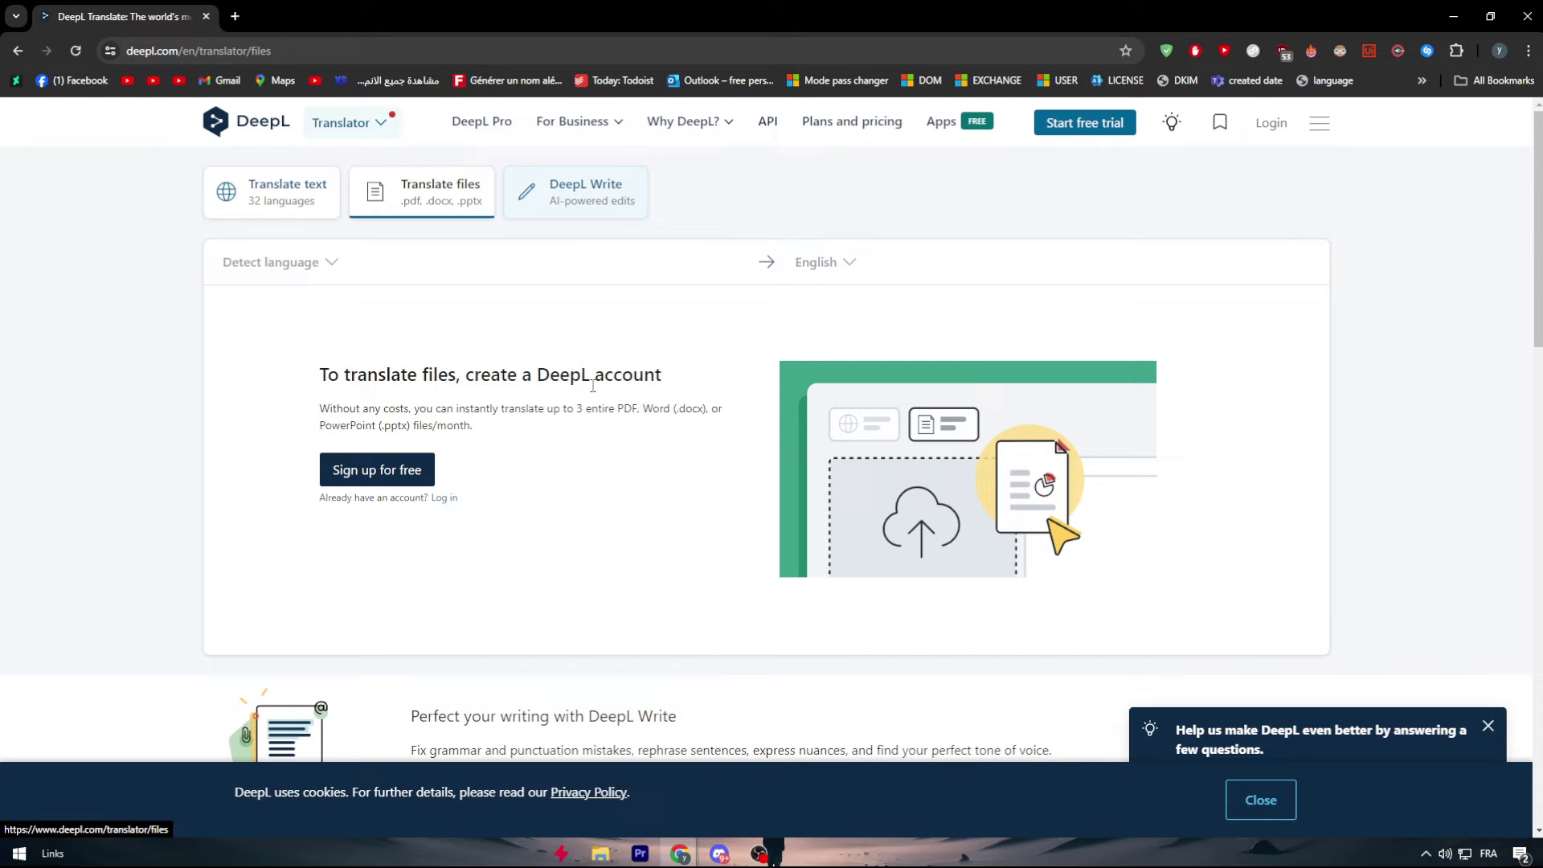
- Start a free DeepL sign-up, filling in the saved account e-mail and continuing
scroll(516, 474, down, 1)
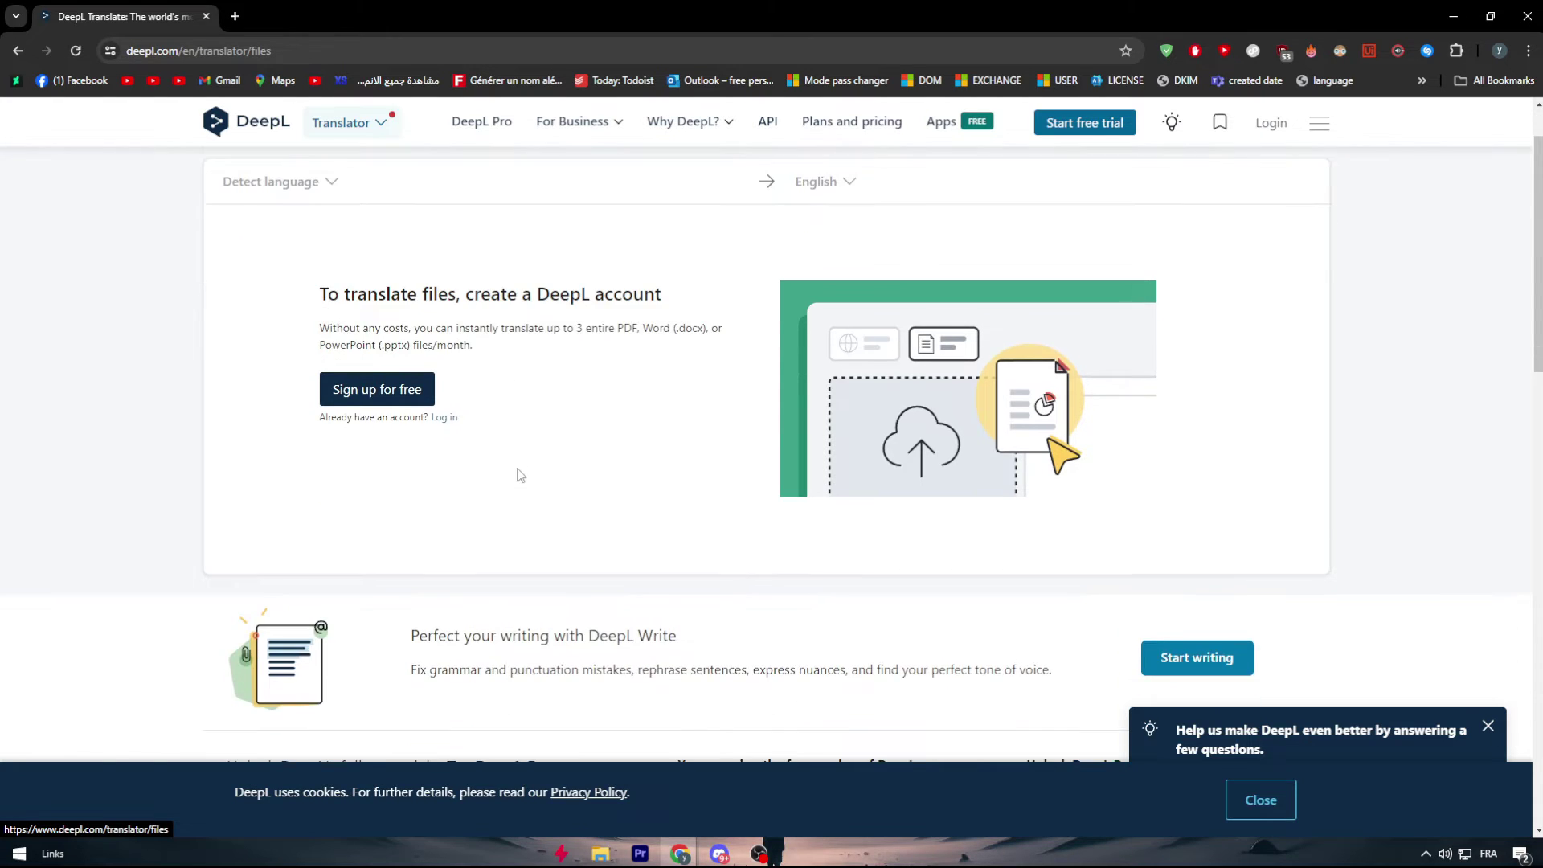
scroll(510, 475, up, 1)
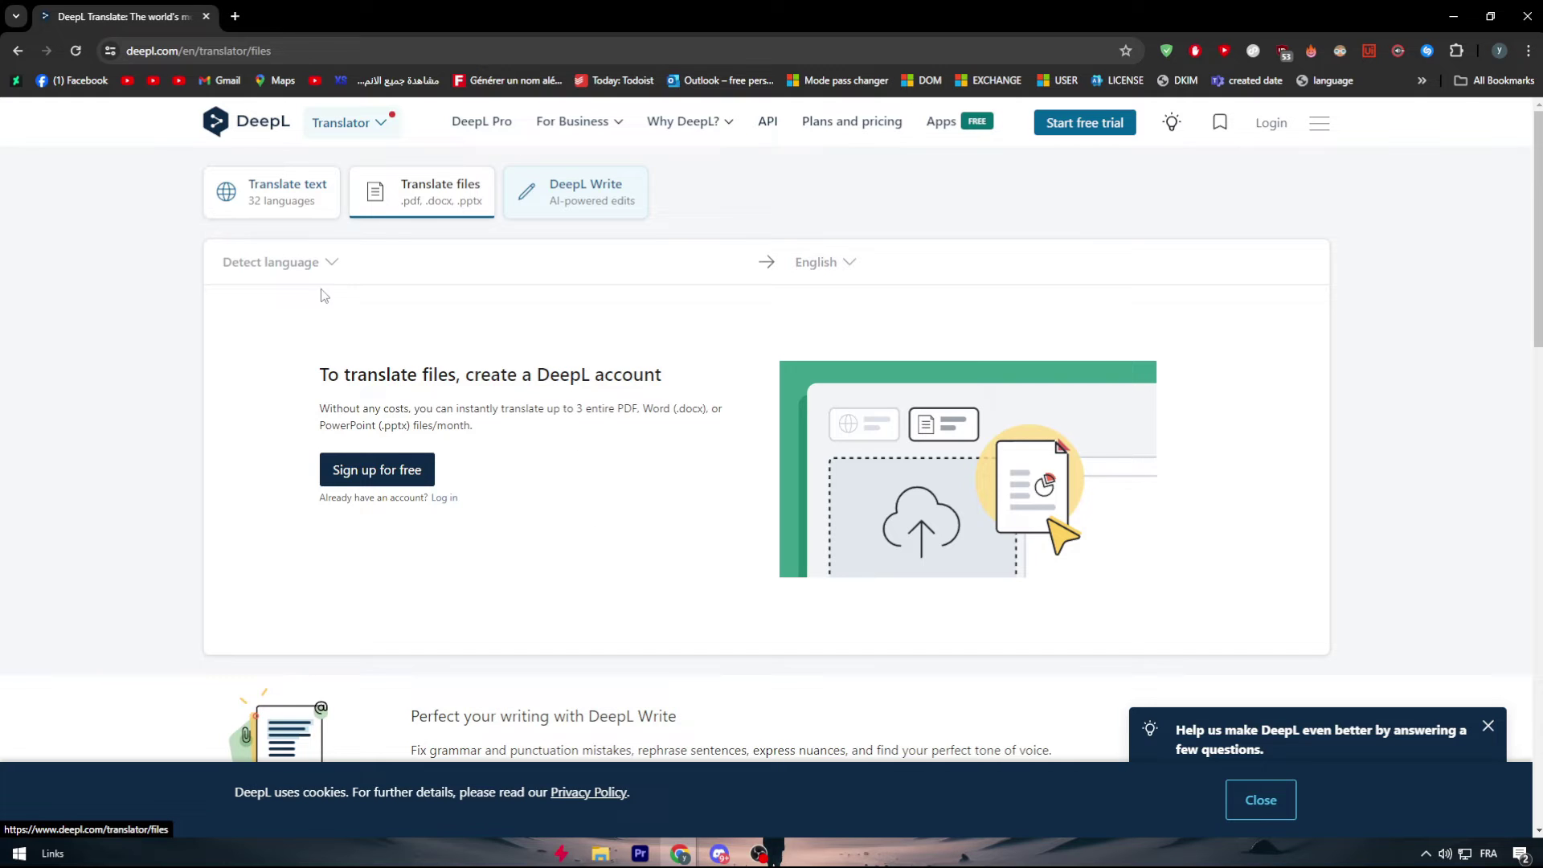
click(353, 475)
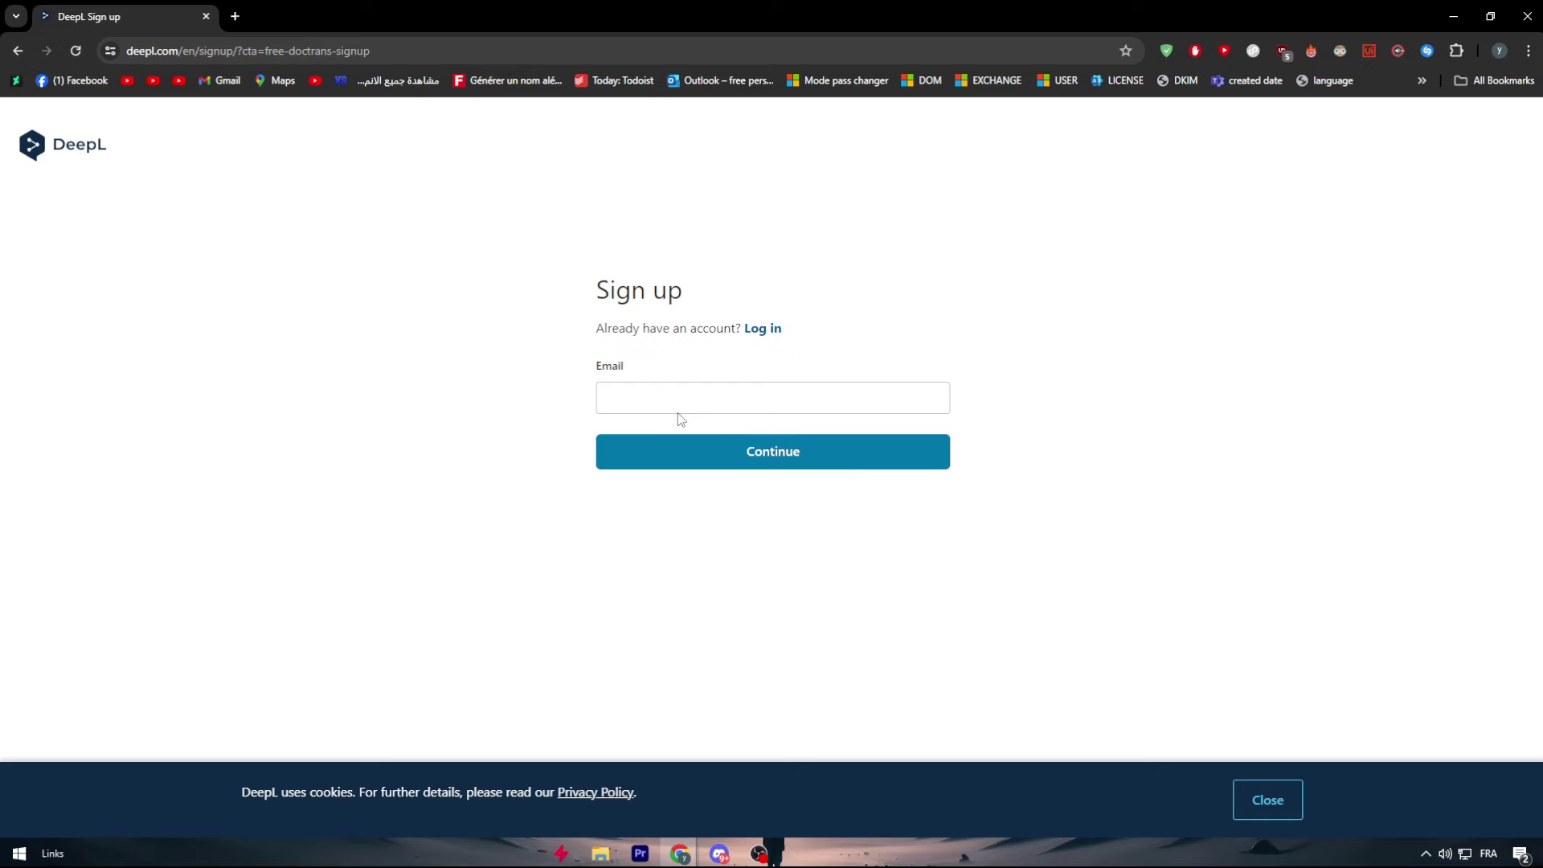
click(676, 410)
click(653, 438)
click(652, 465)
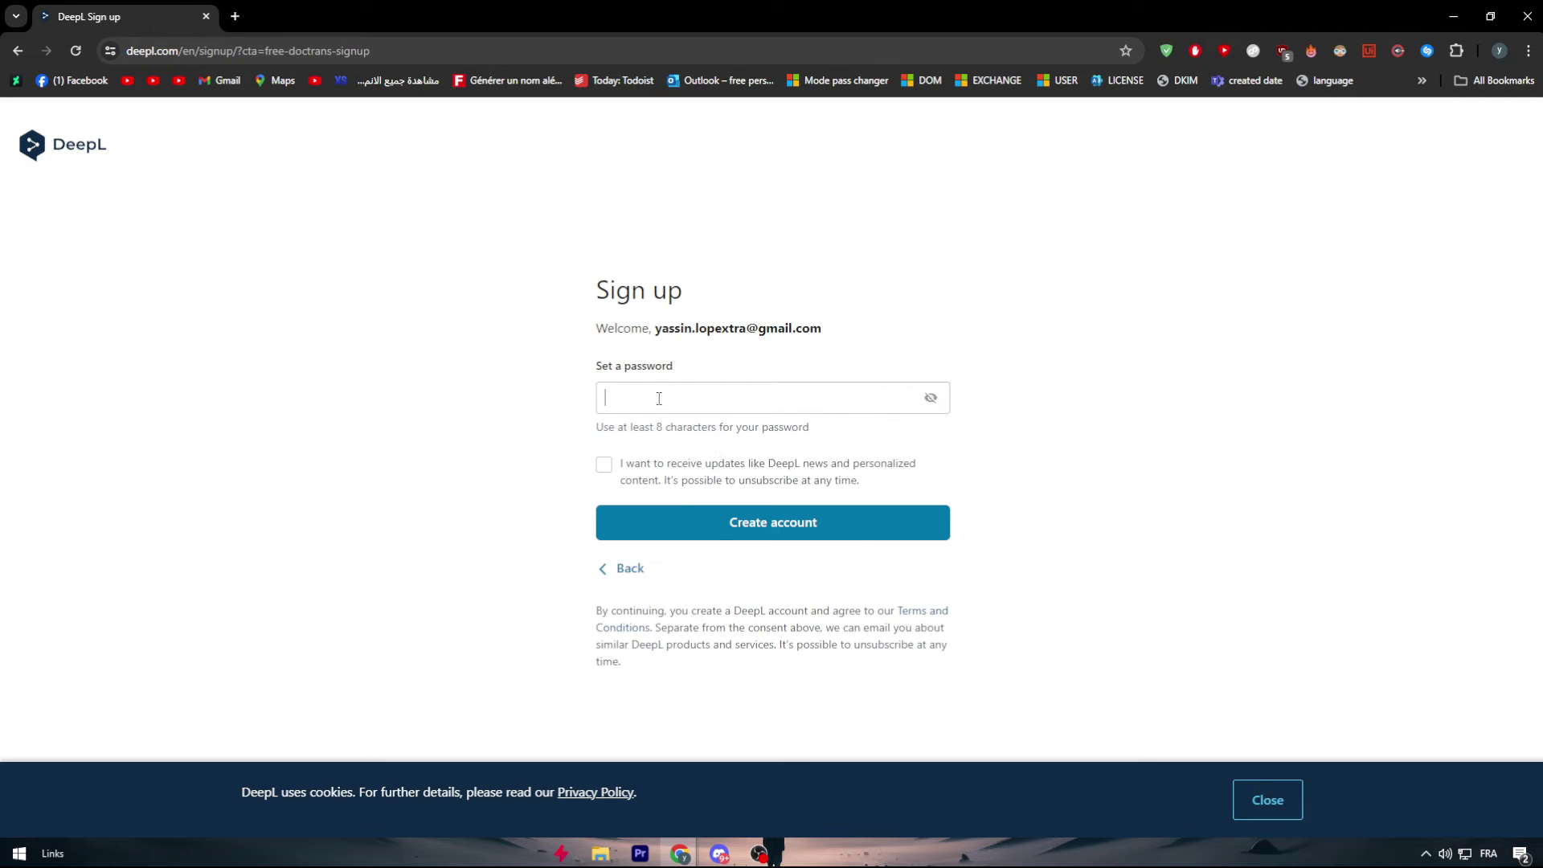
- Set the account password, dismiss the integrations popup, and return to Translate files
click(820, 394)
click(721, 397)
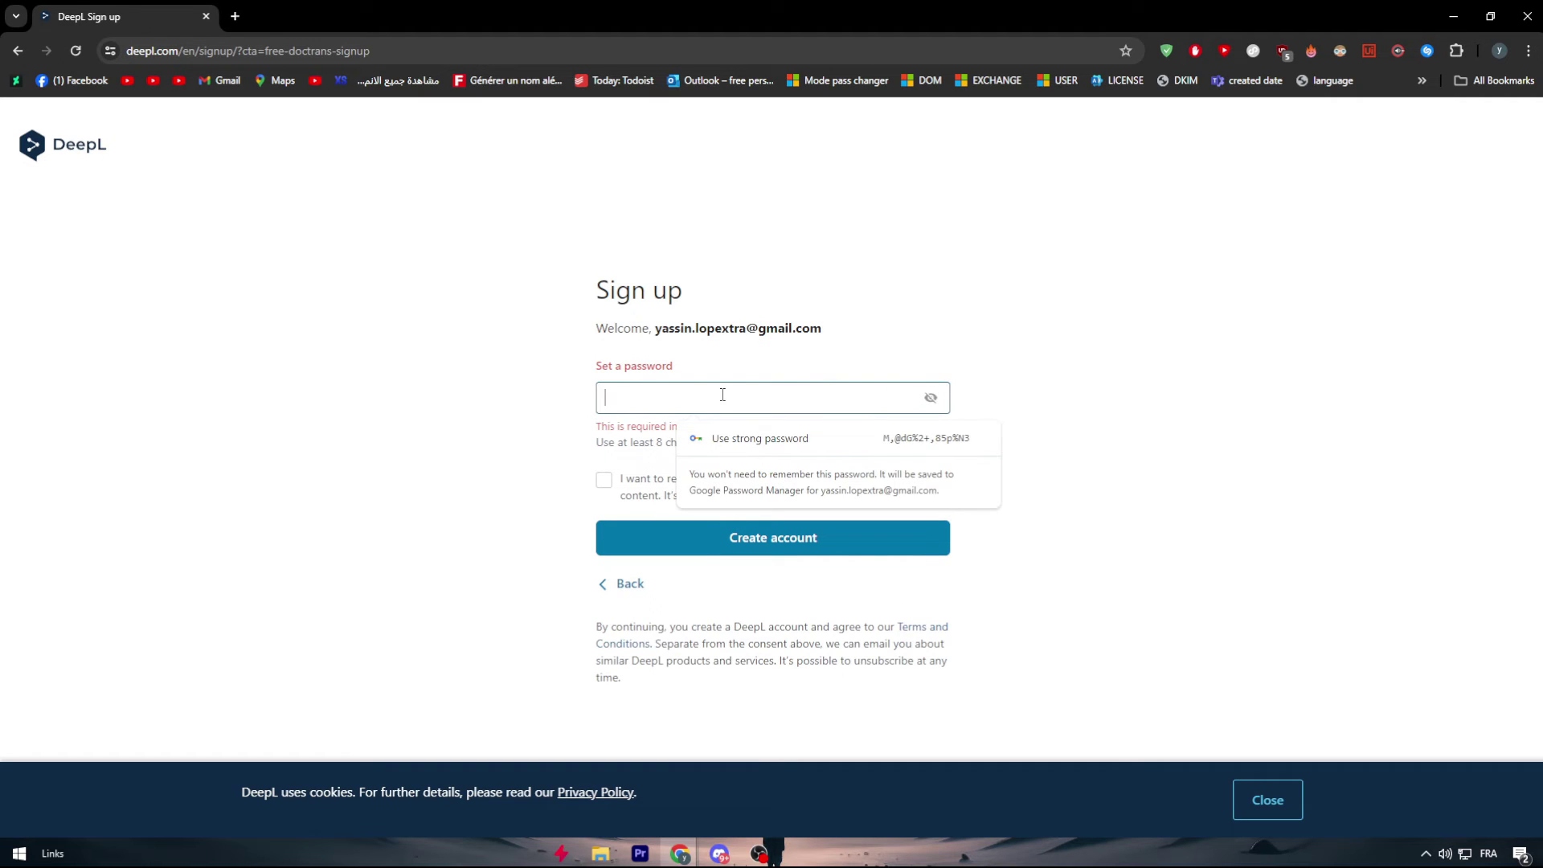
click(855, 345)
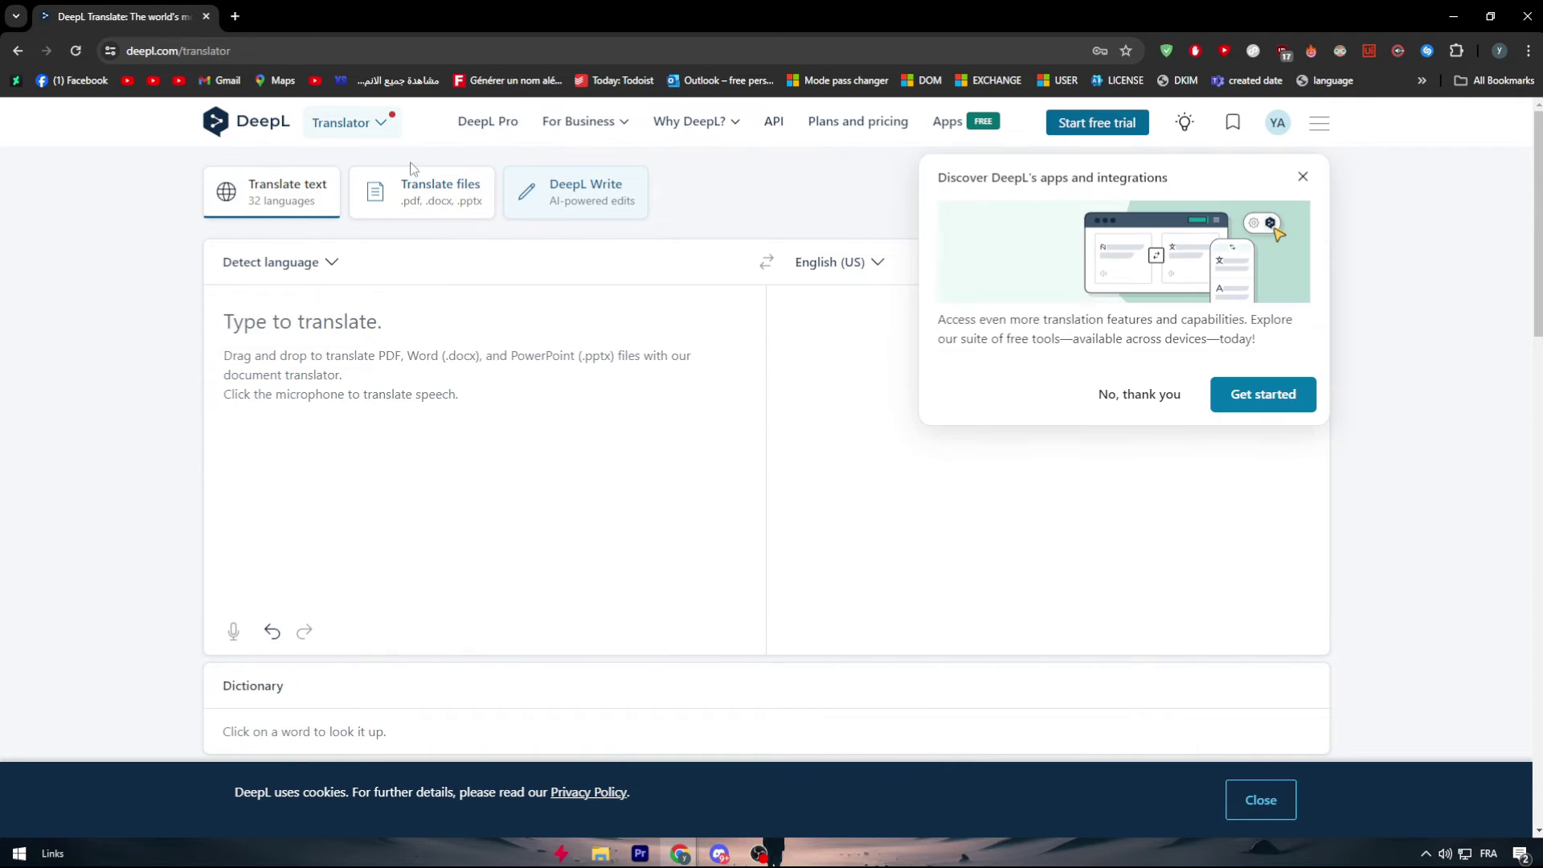
click(1302, 172)
click(405, 184)
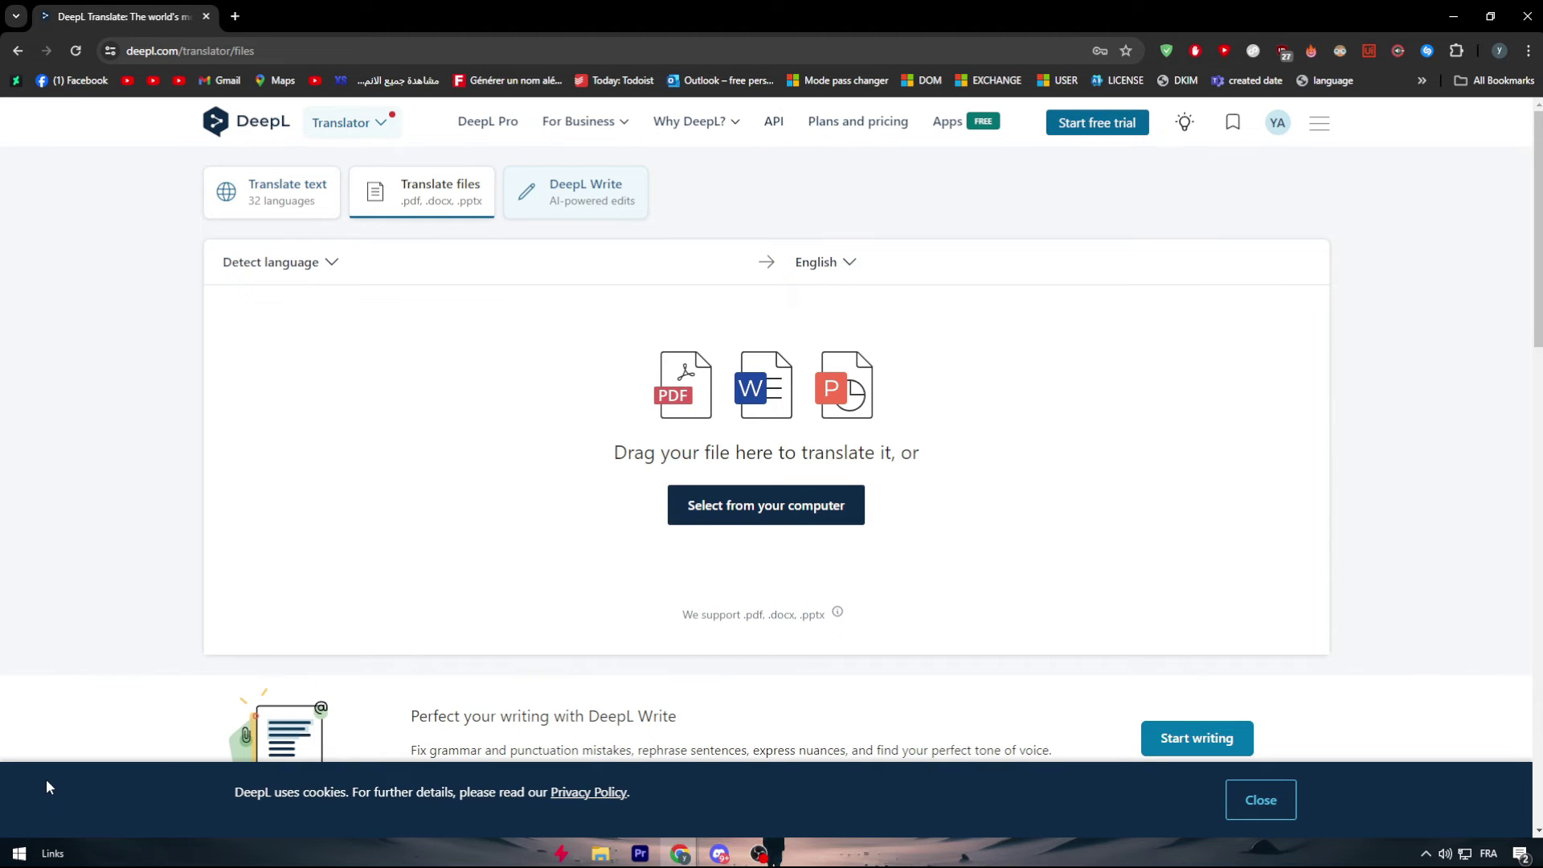
- Open This PC in File Explorer and go to the Desktop folder
click(19, 854)
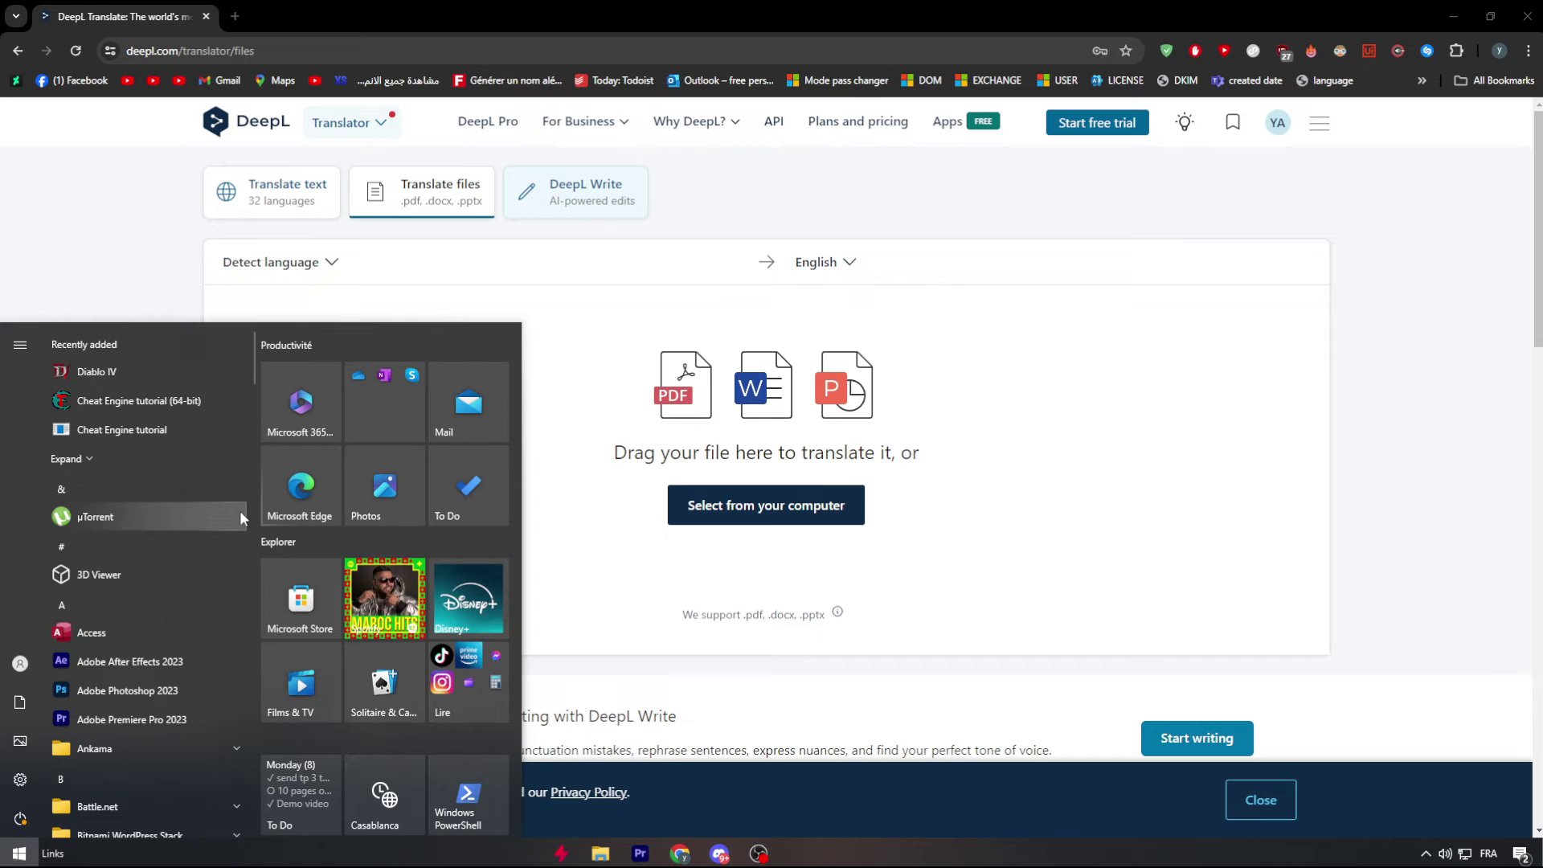
text(this pc)
click(131, 410)
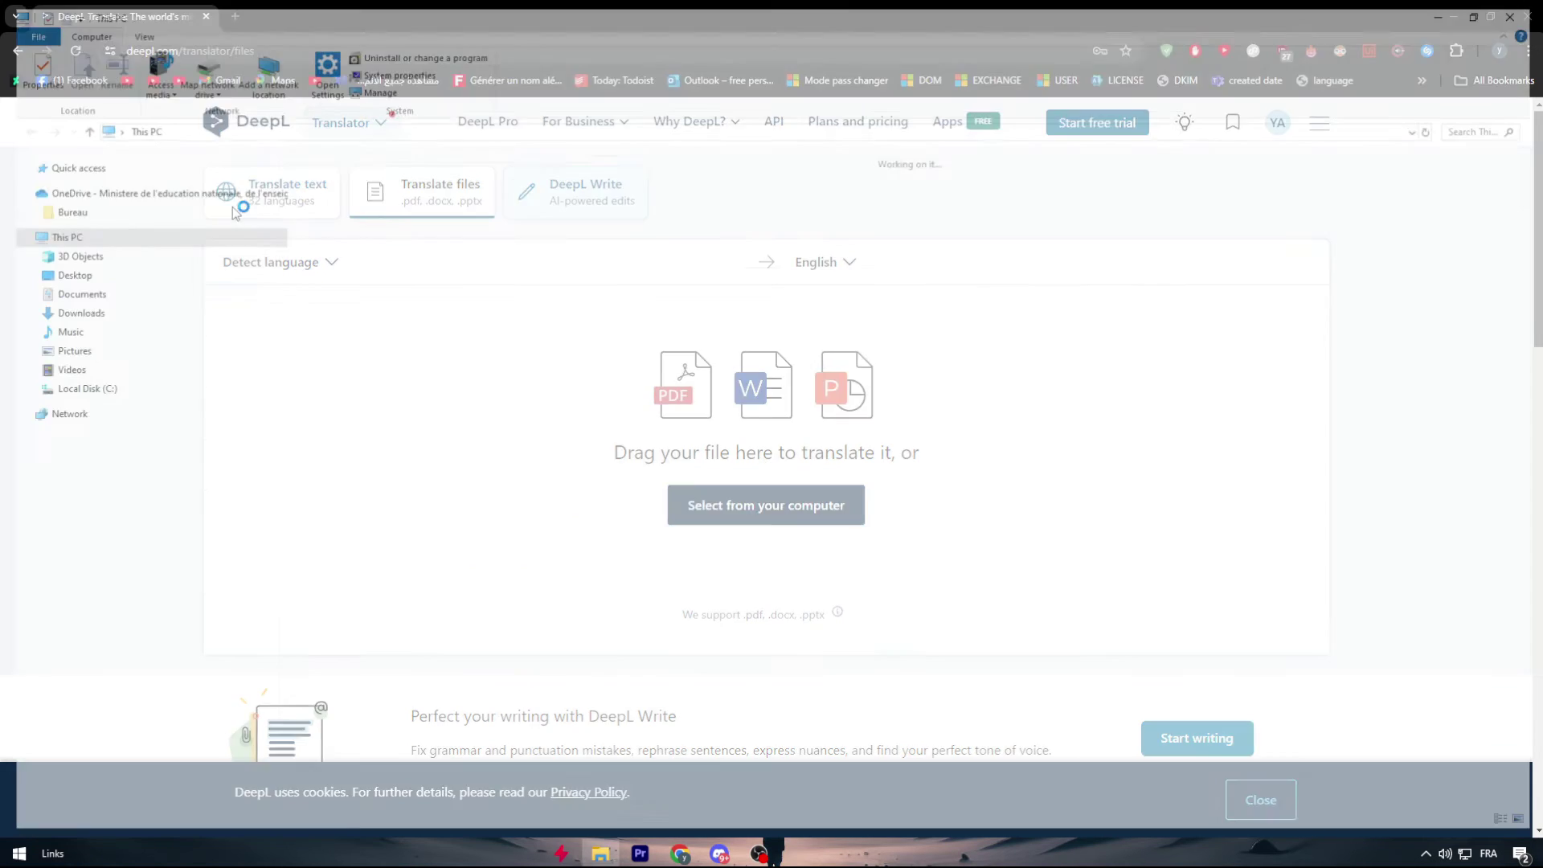
click(72, 273)
- Create a new Desktop folder named deepl and open it
right_click(1182, 418)
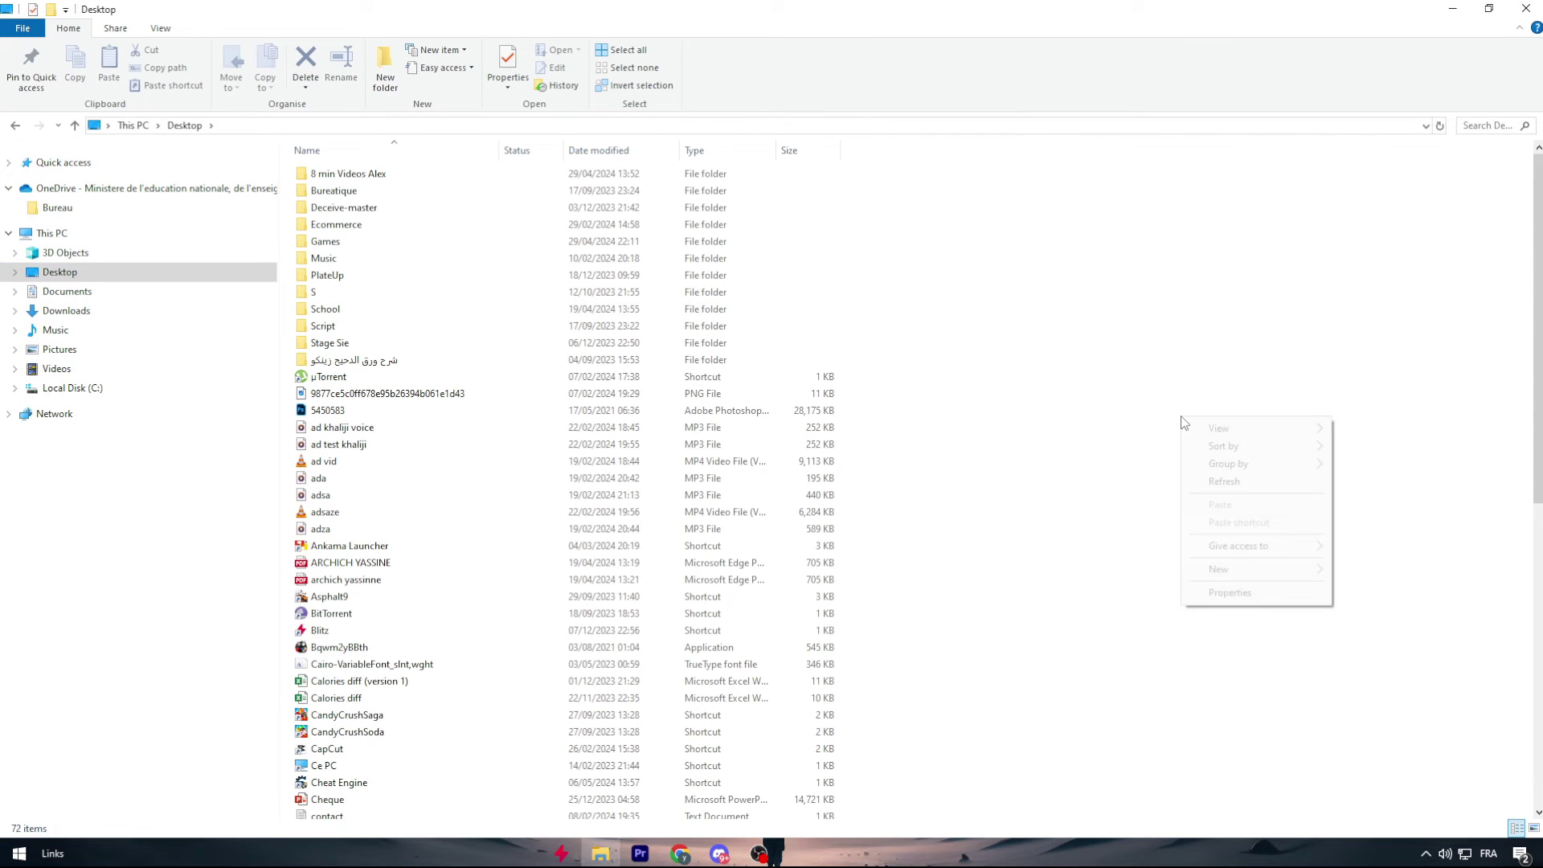
mouse_move(1230, 569)
click(985, 571)
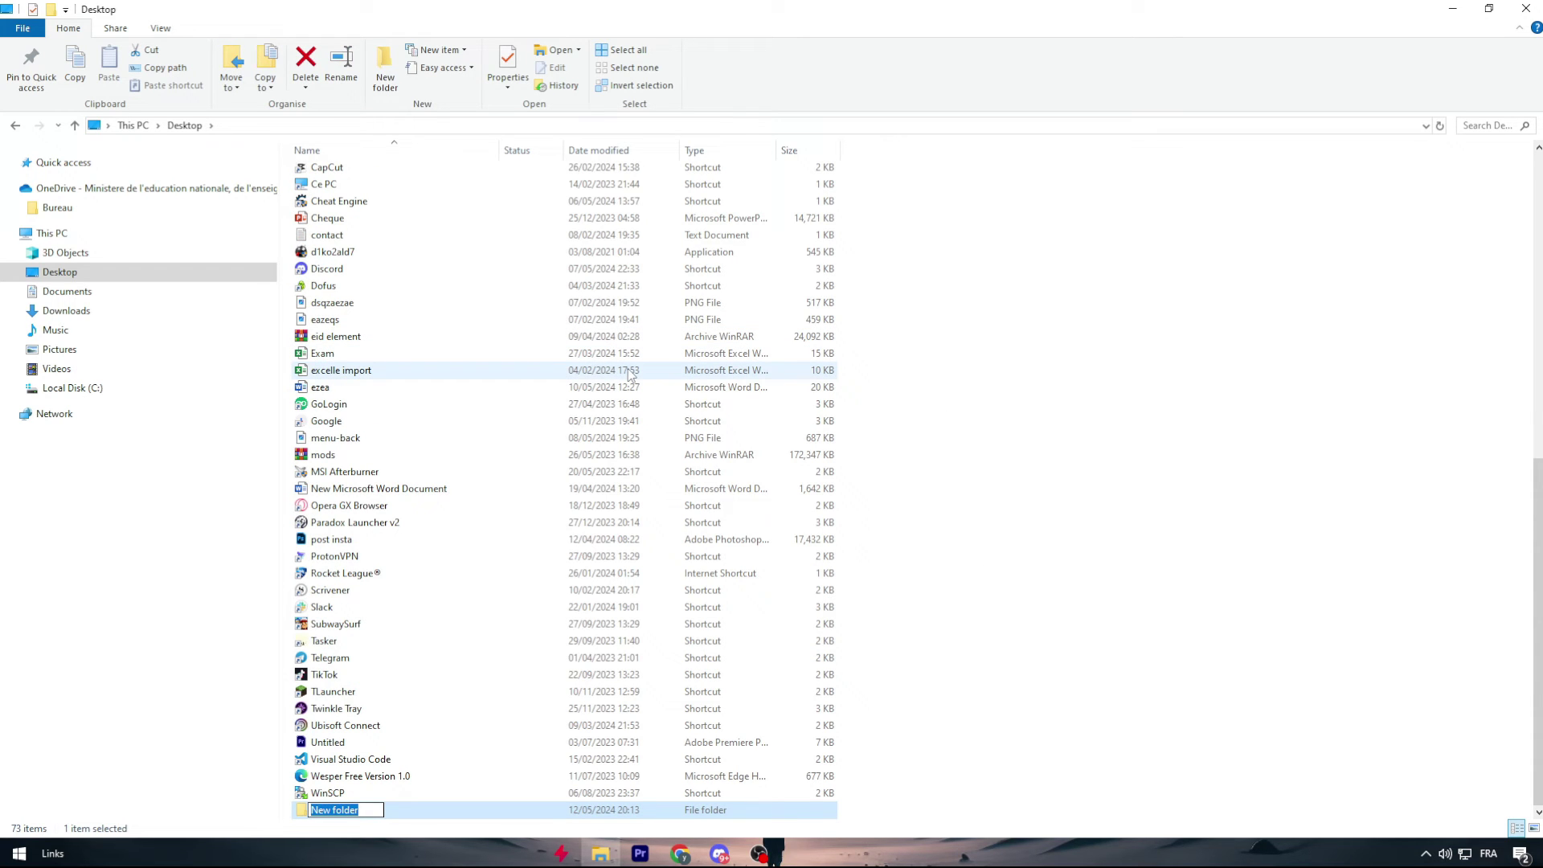
text(deepl)
key(Return)
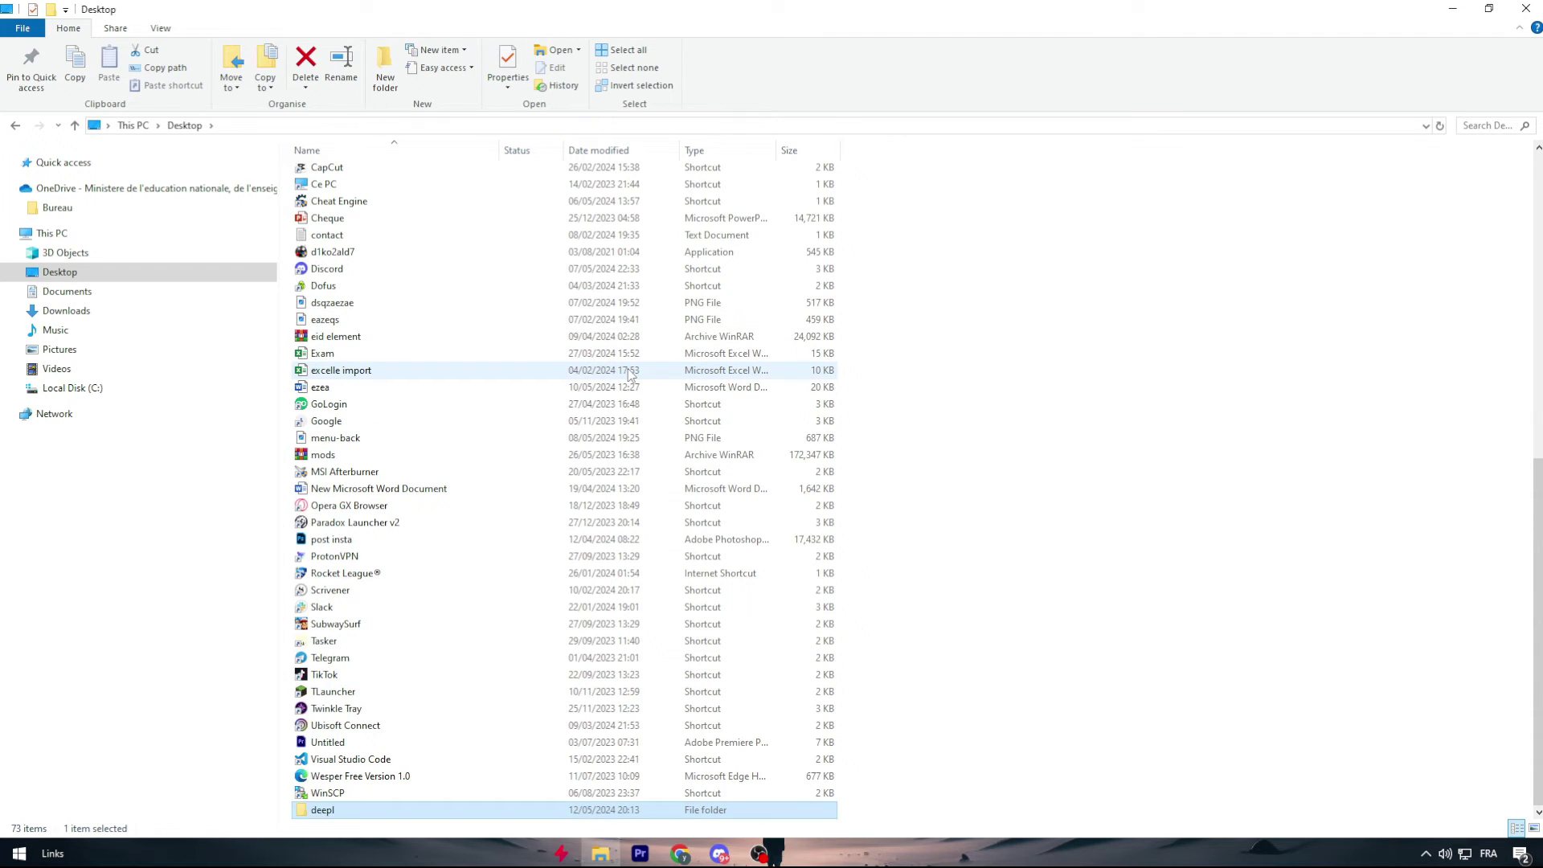
key(Return)
- Create a new Word document in deepl named 'Test for translation'
right_click(631, 375)
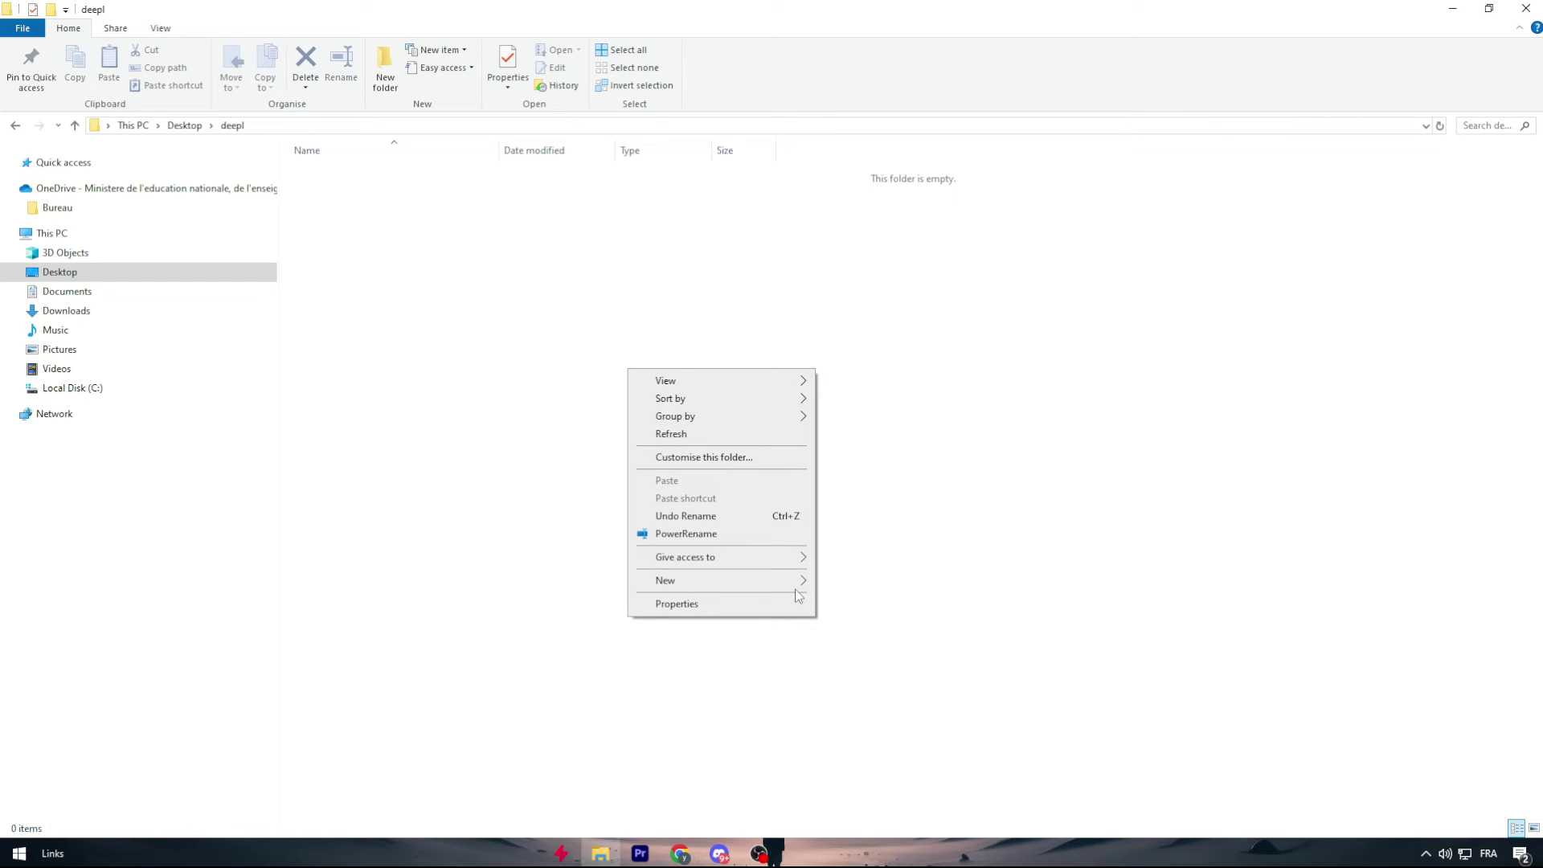
mouse_move(723, 580)
click(878, 641)
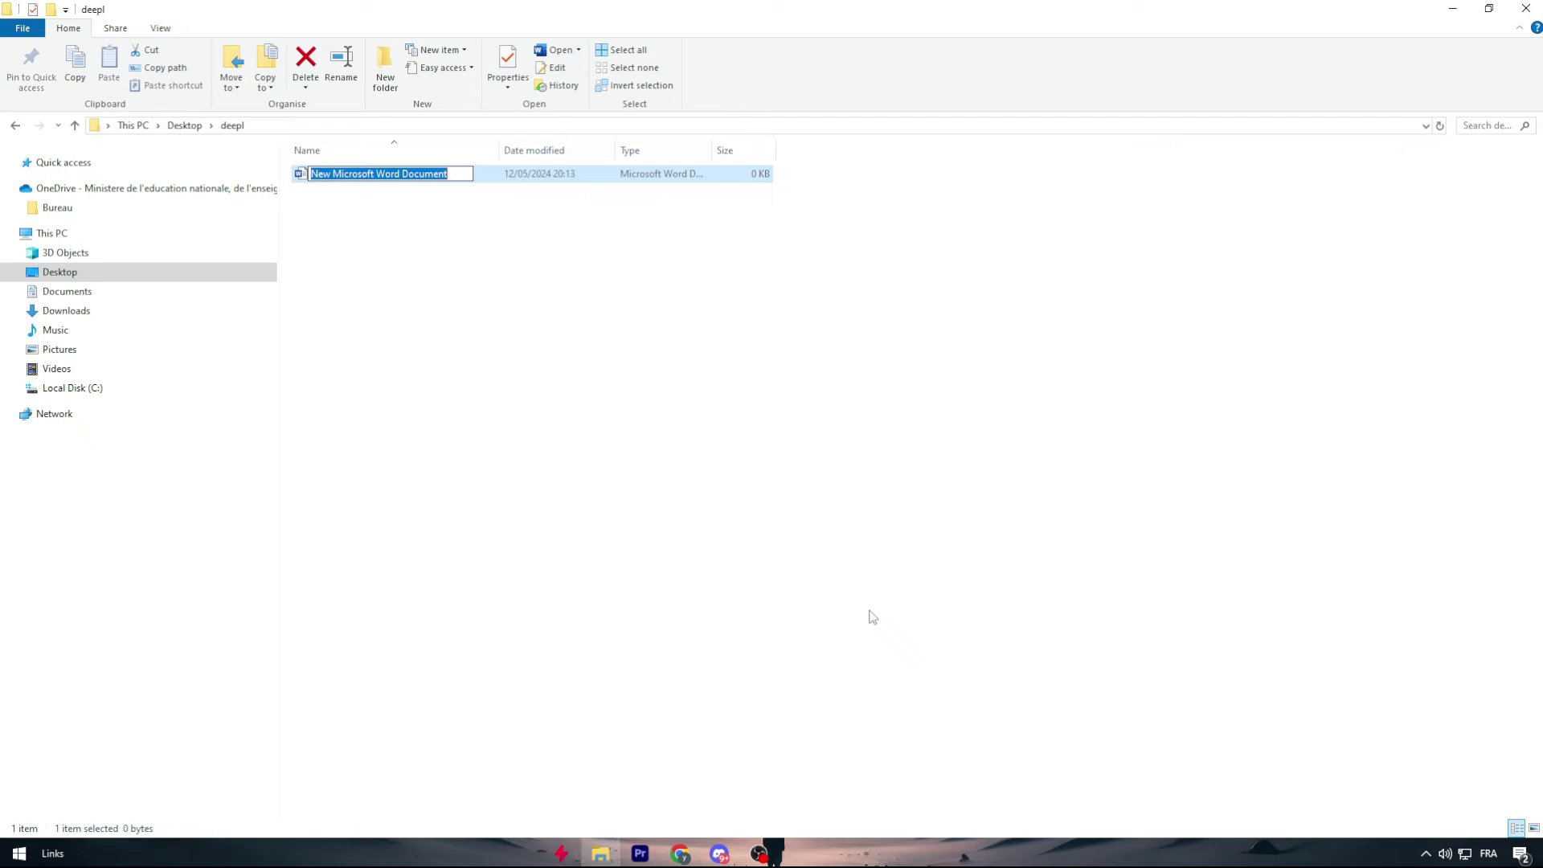
text(Test for tra)
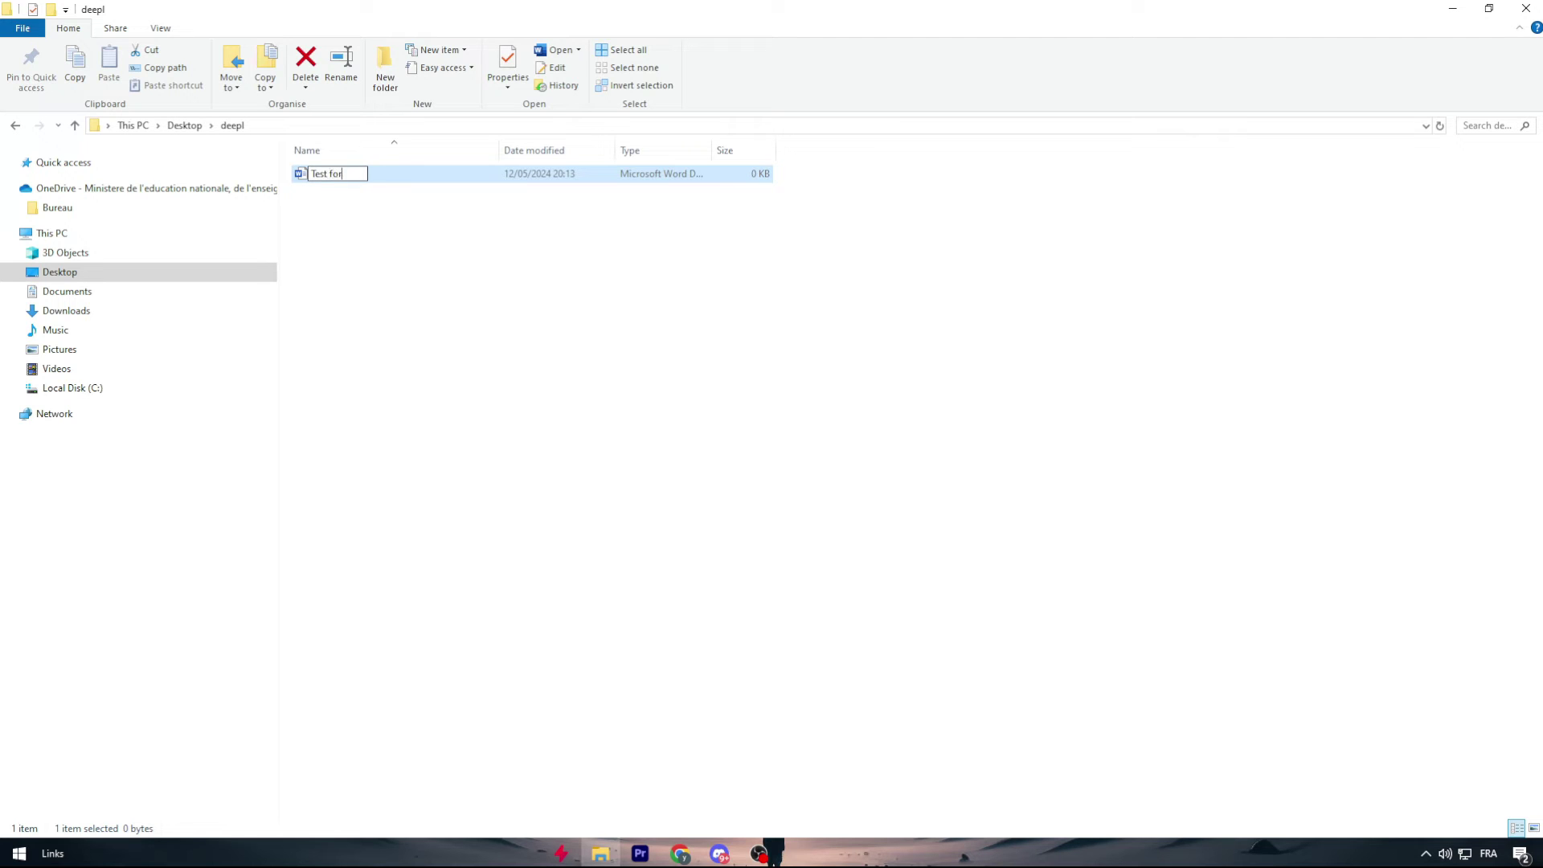
text(nslation)
key(Return)
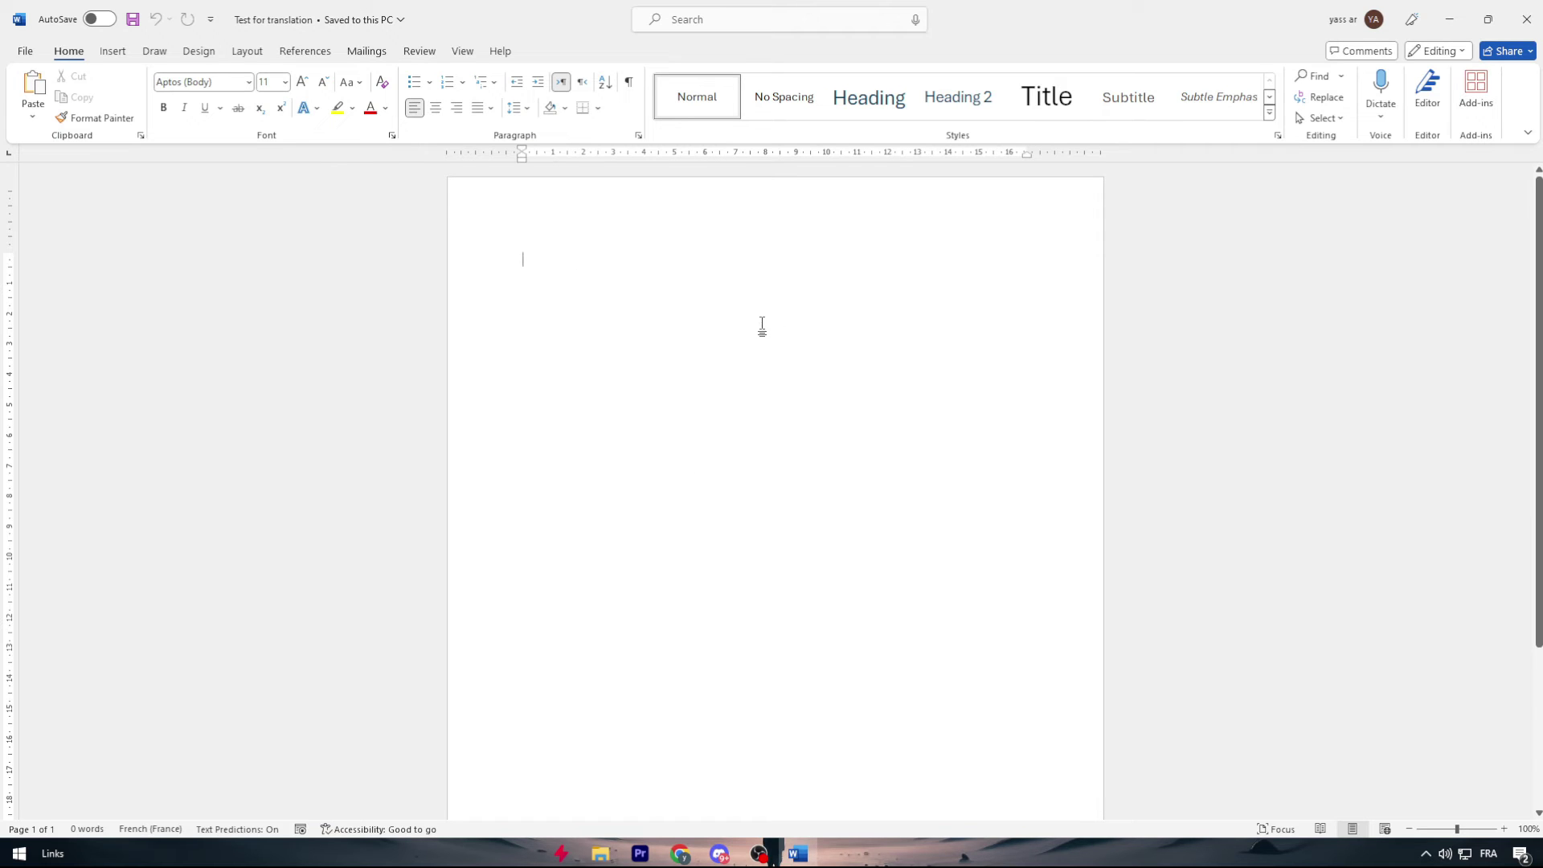
- Write 'Hello i am a person who likes to eat meat and hates vegis', save, close, and load it into DeepL
text(Hello)
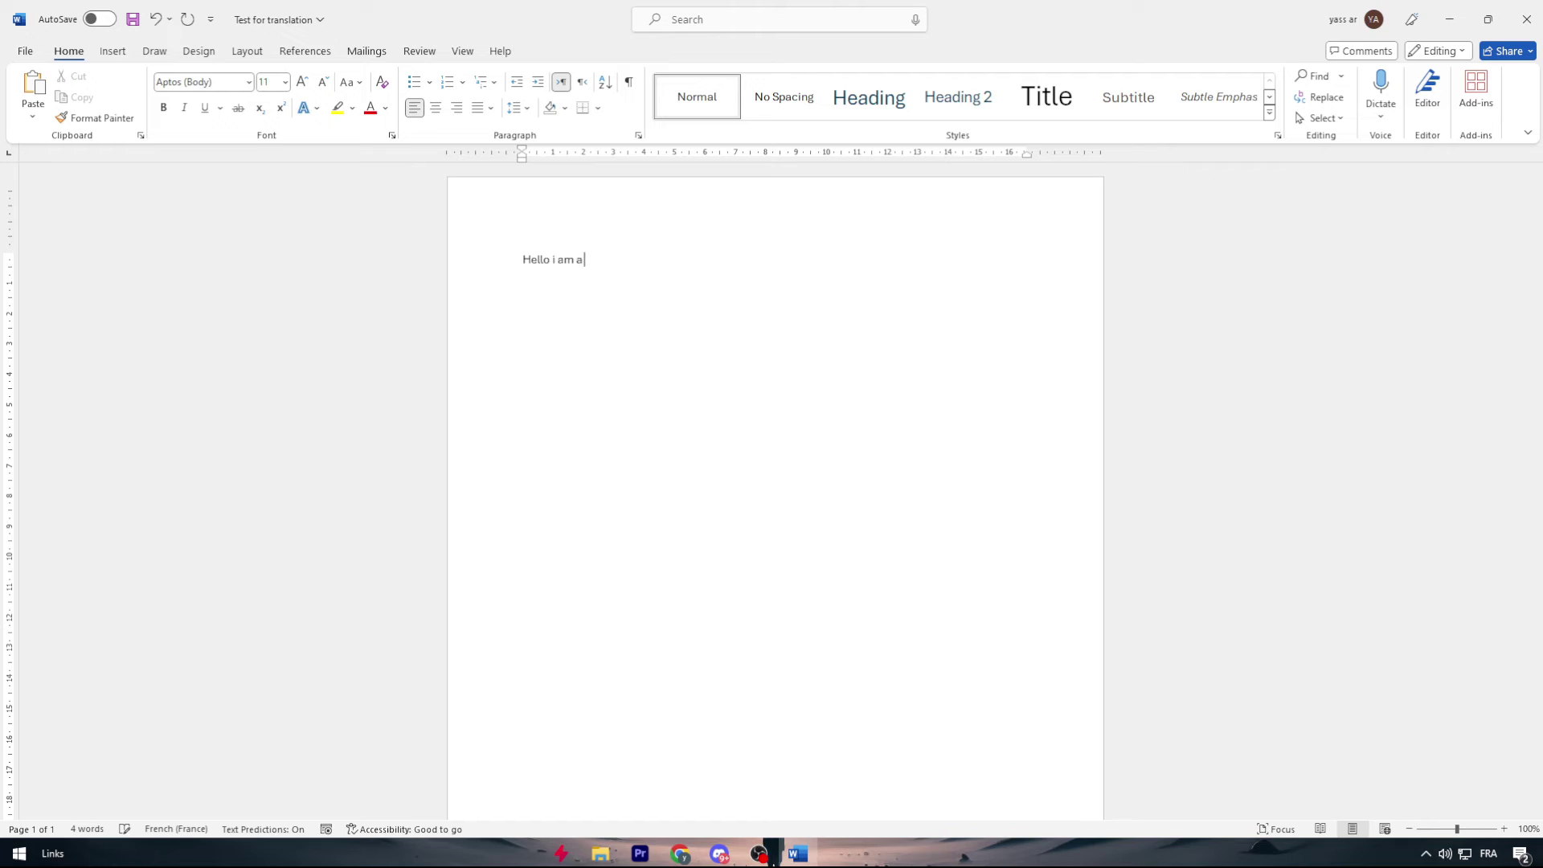
text(i am a person who likes to eat)
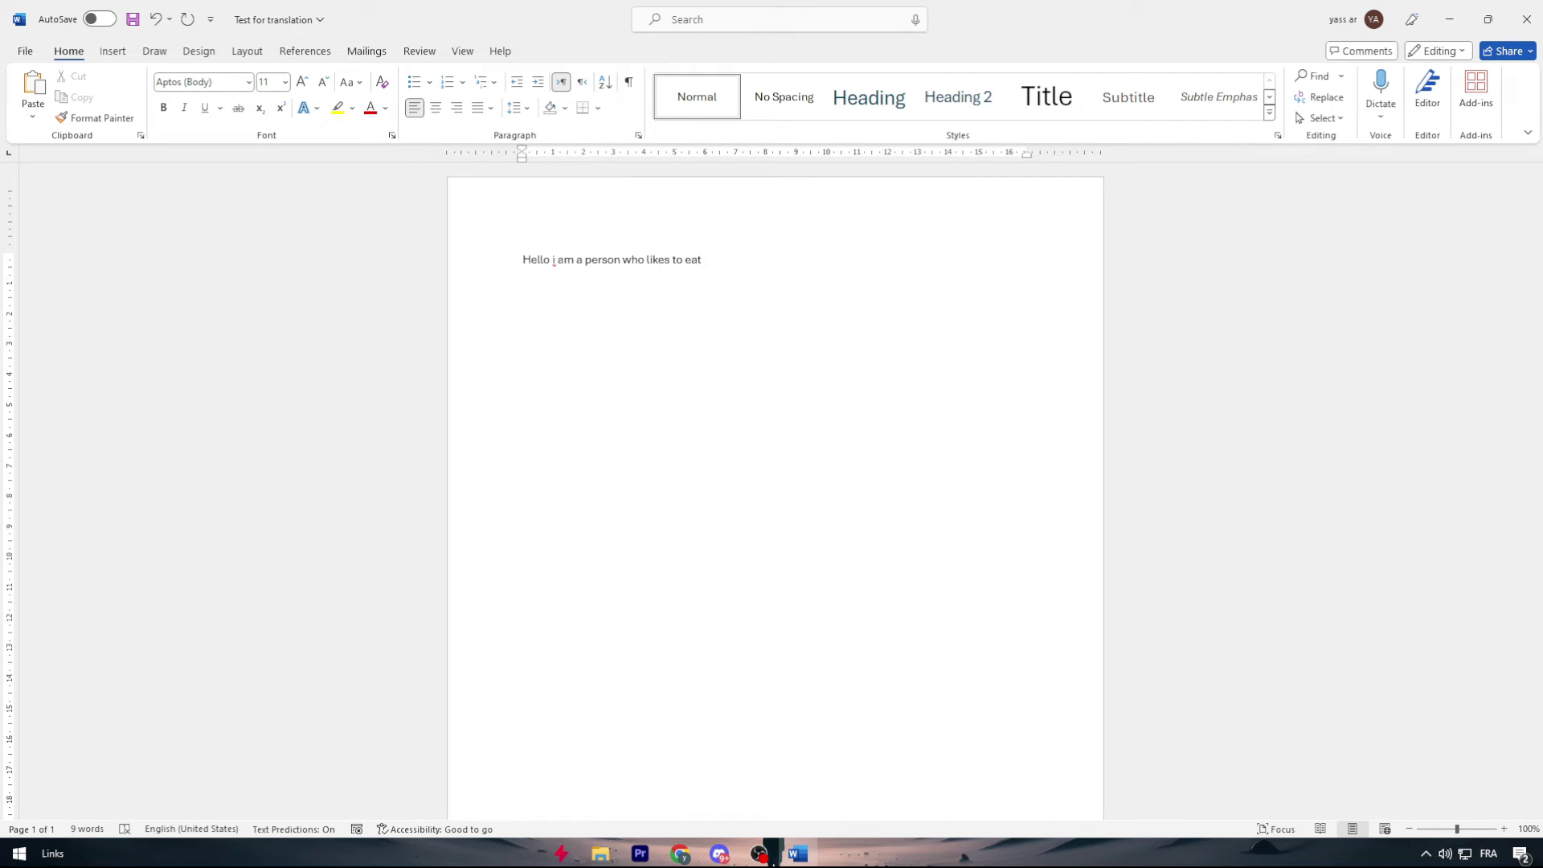
text( meat and hat)
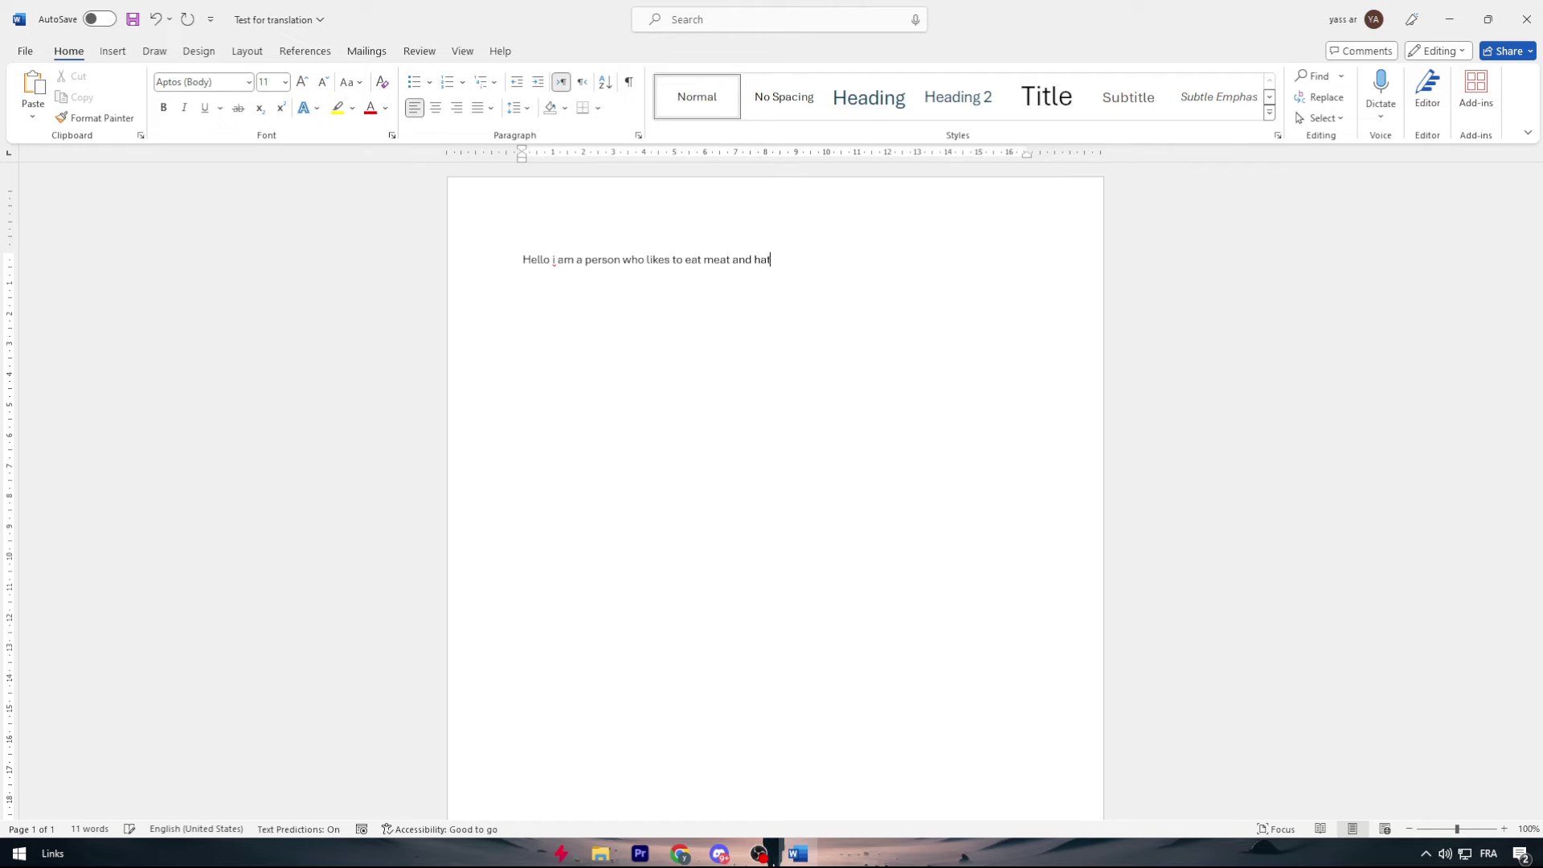
text(es vegis)
click(133, 18)
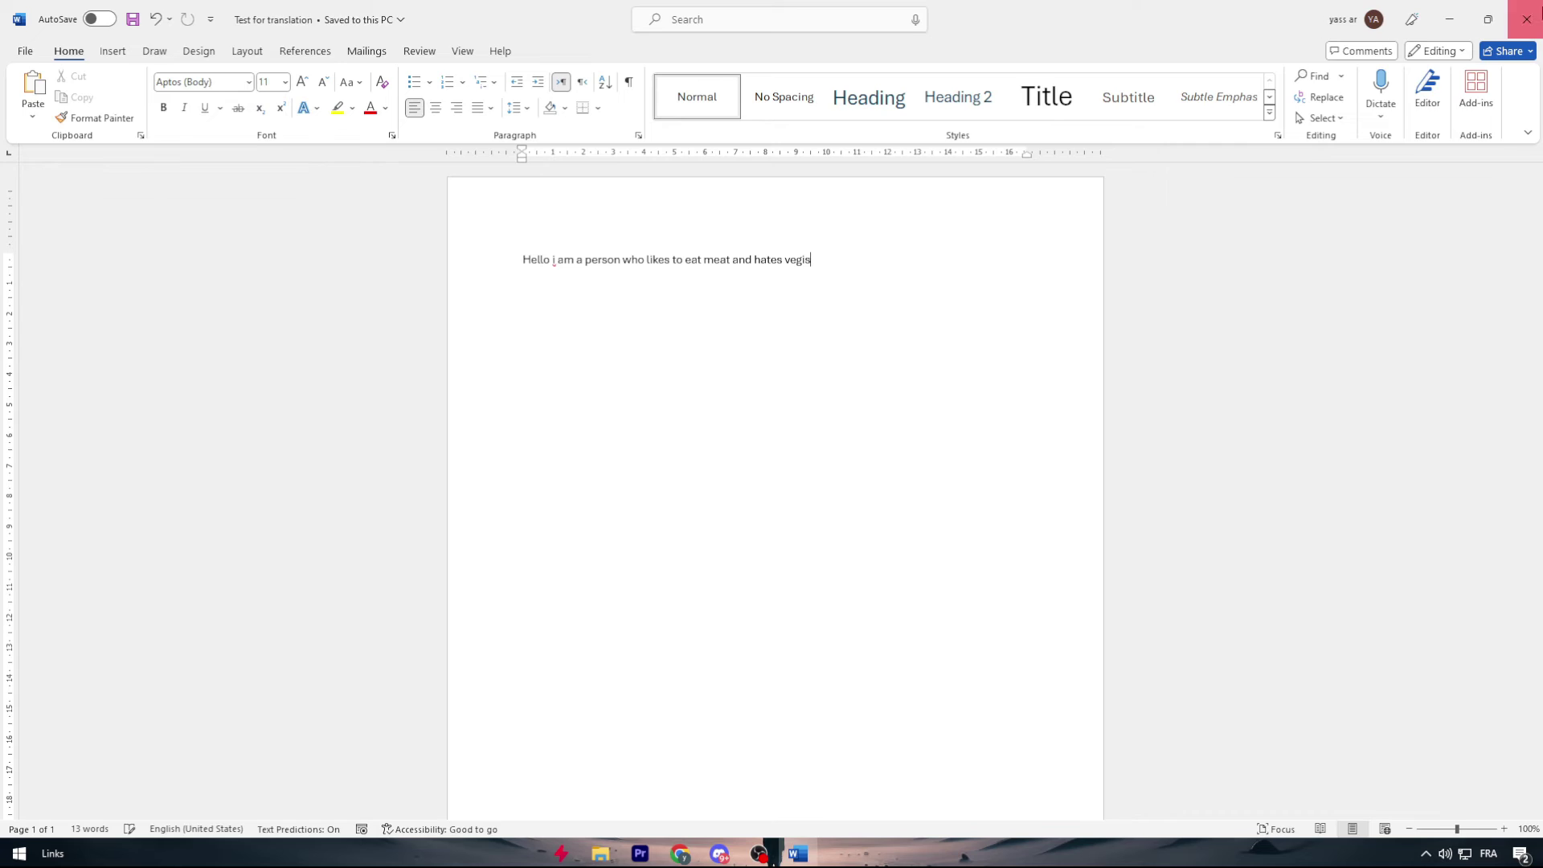
click(1526, 19)
drag(441, 177, 746, 419)
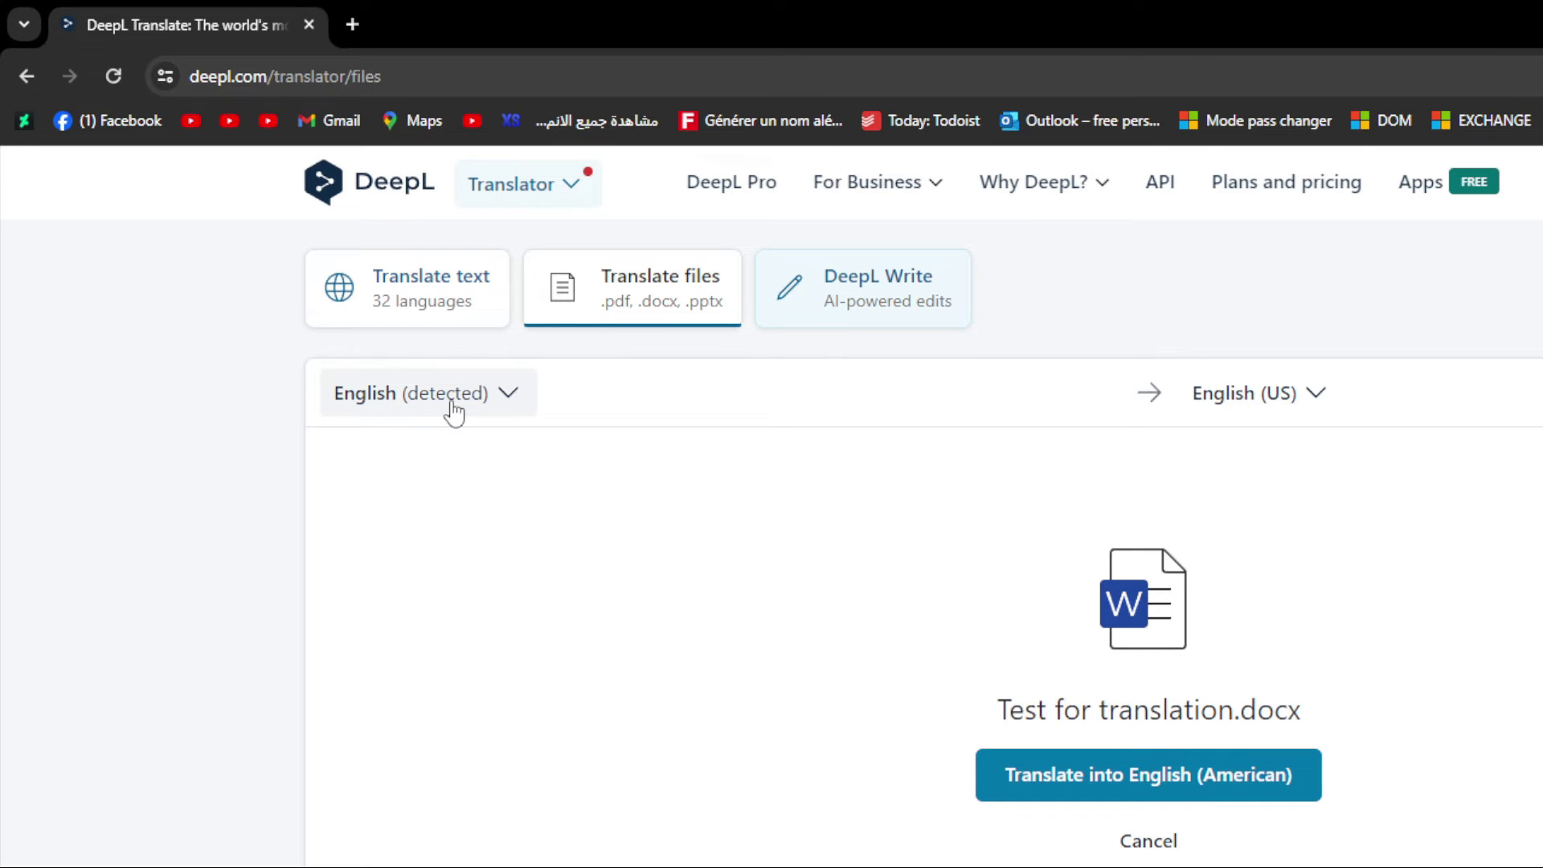
- Translate Test for translation.docx into Spanish and download Test for translation es.docx
click(1266, 397)
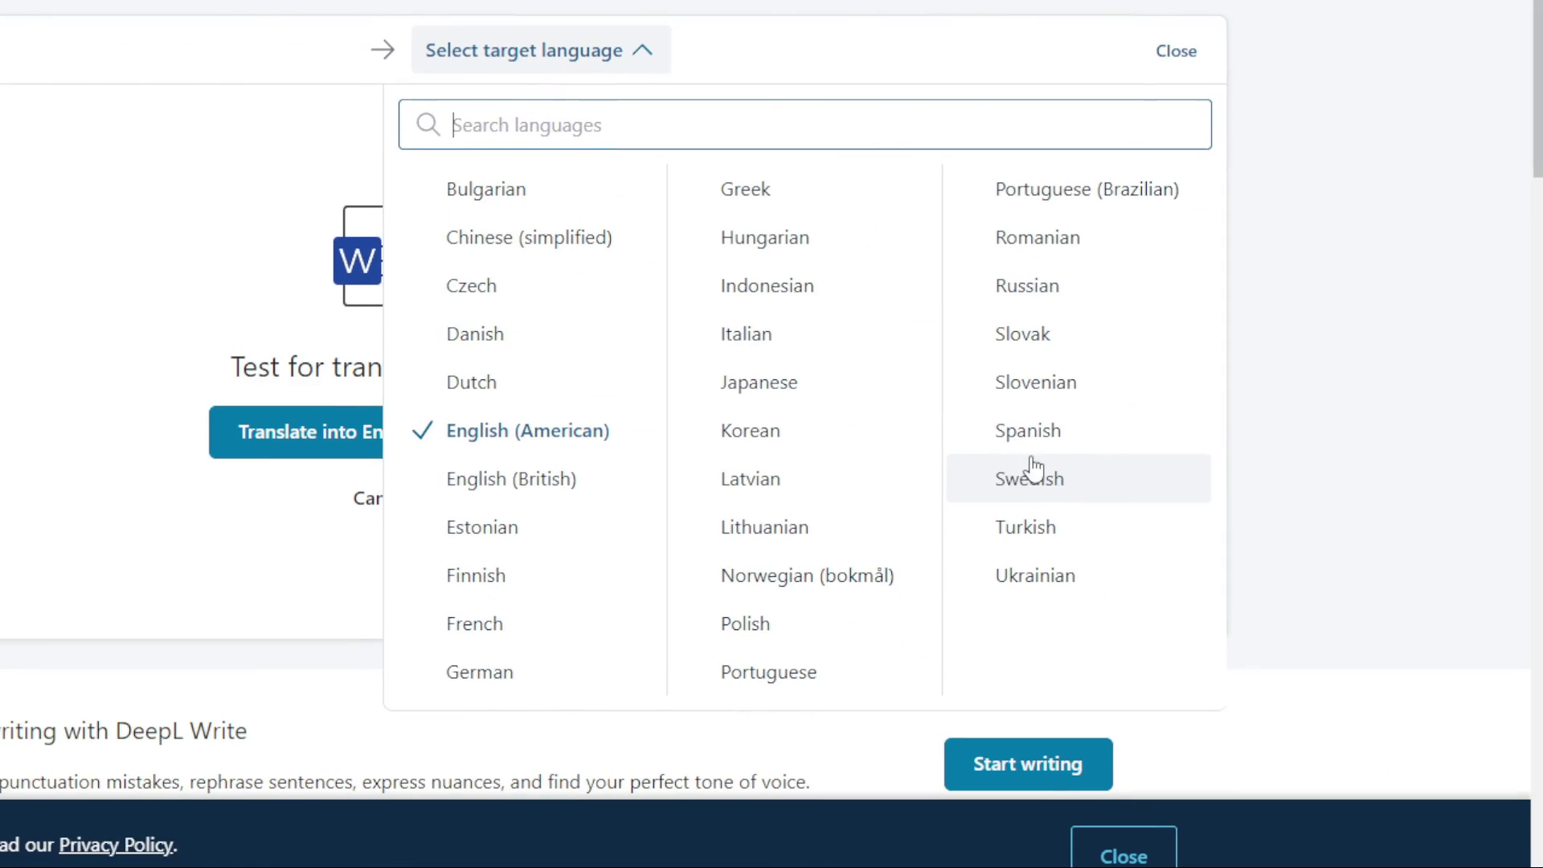
click(1034, 442)
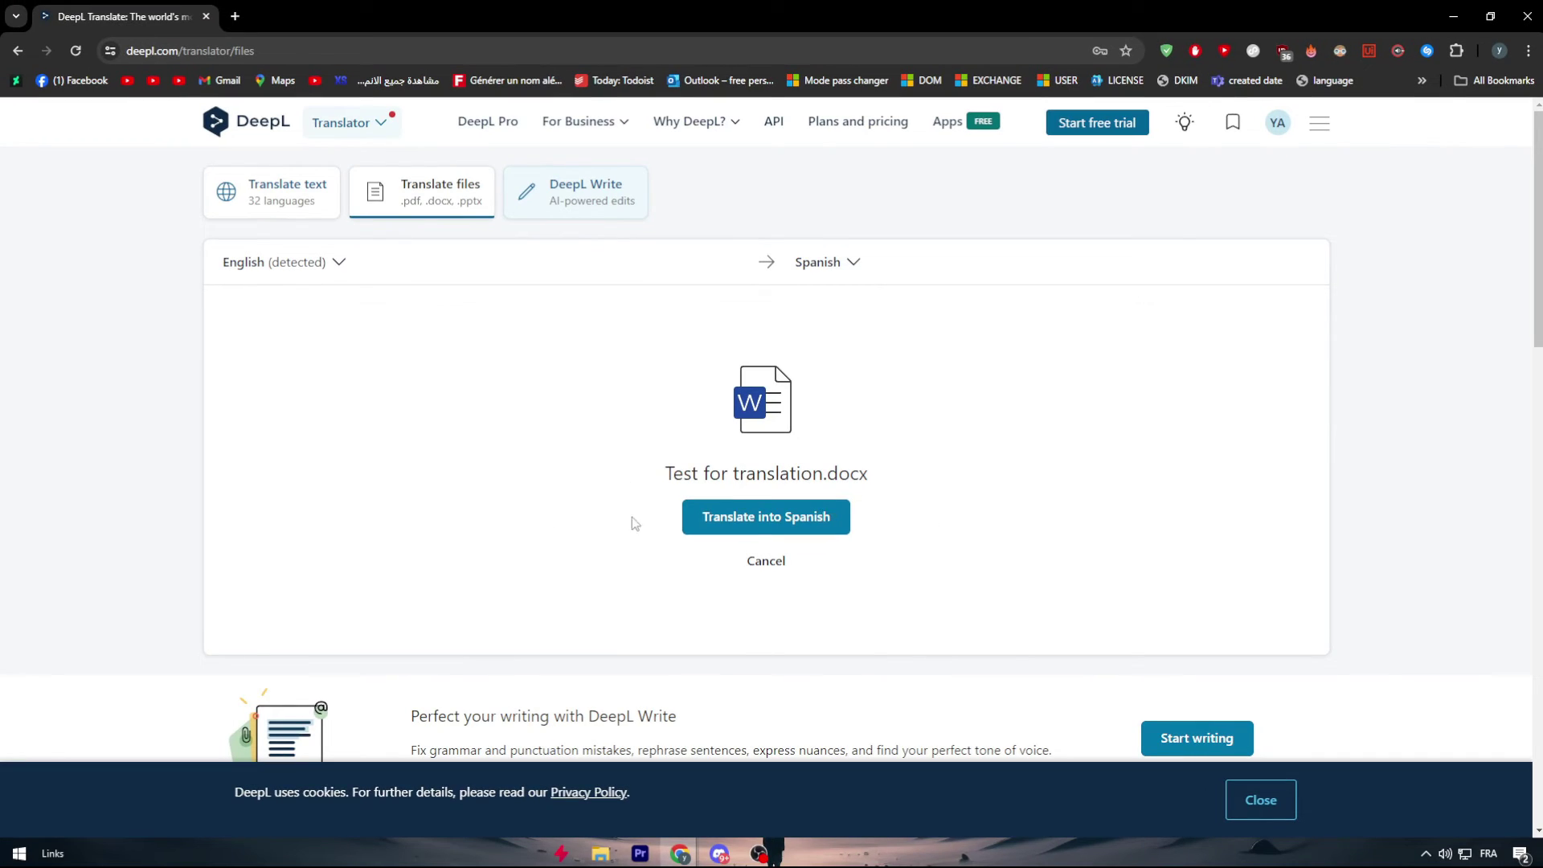
click(728, 523)
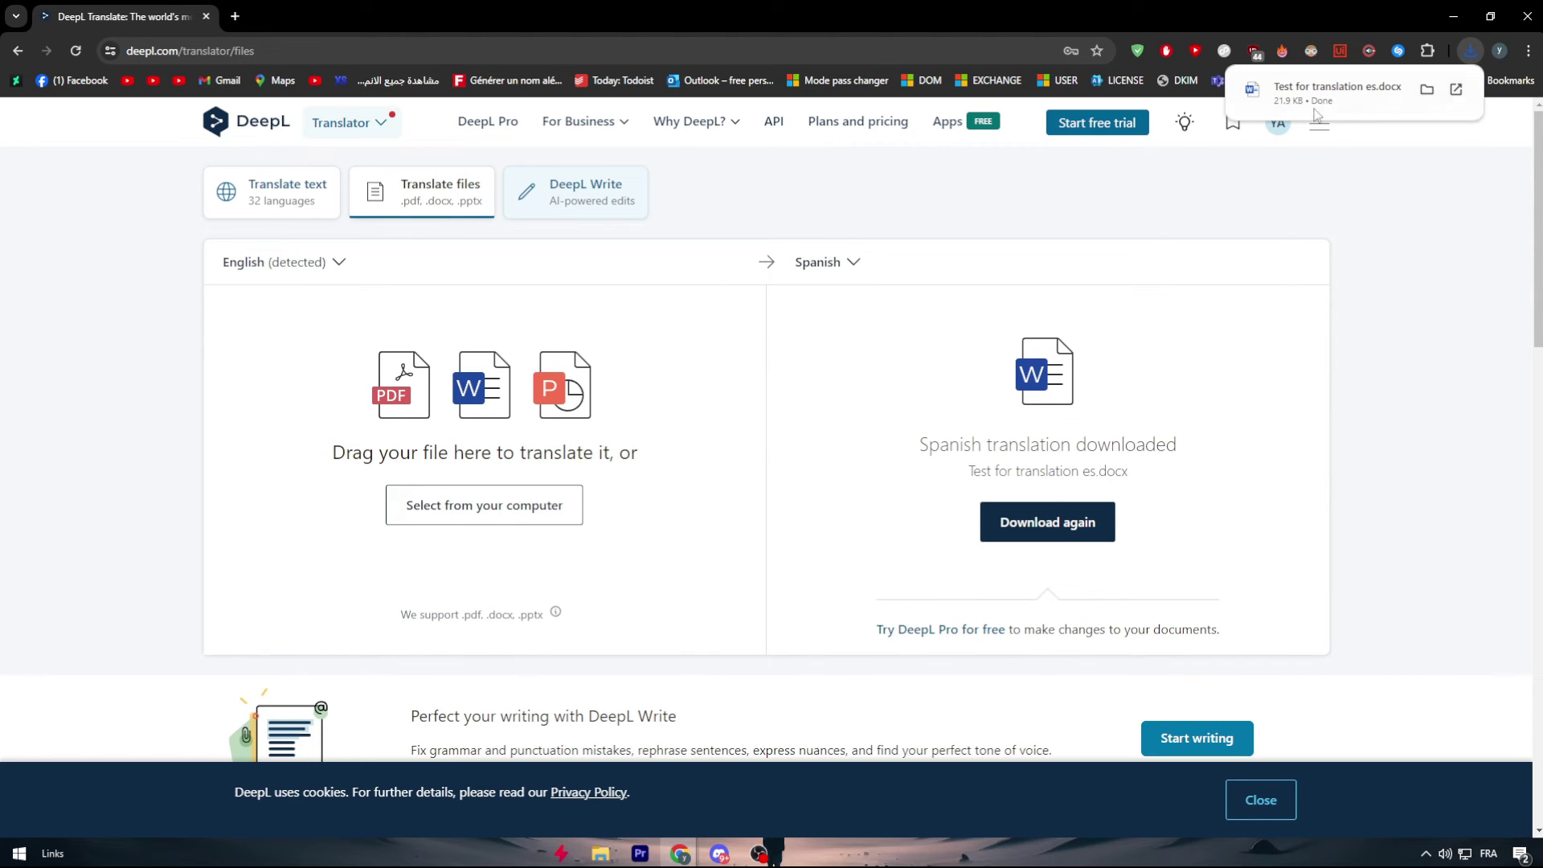
- Open Test for translation es.docx in Word and select its translated Spanish sentence
click(1338, 92)
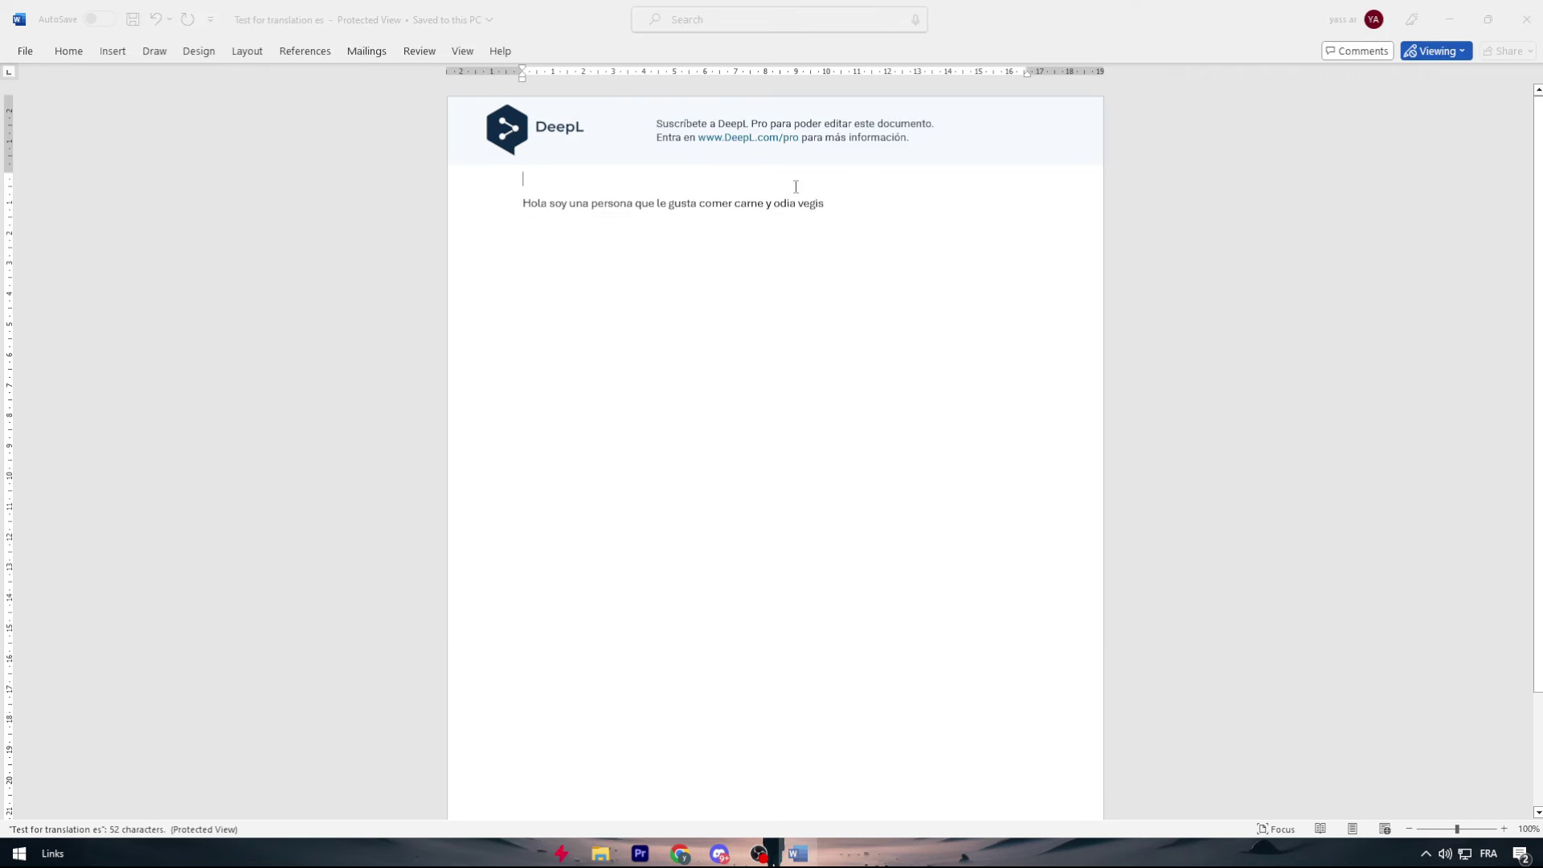
click(1102, 193)
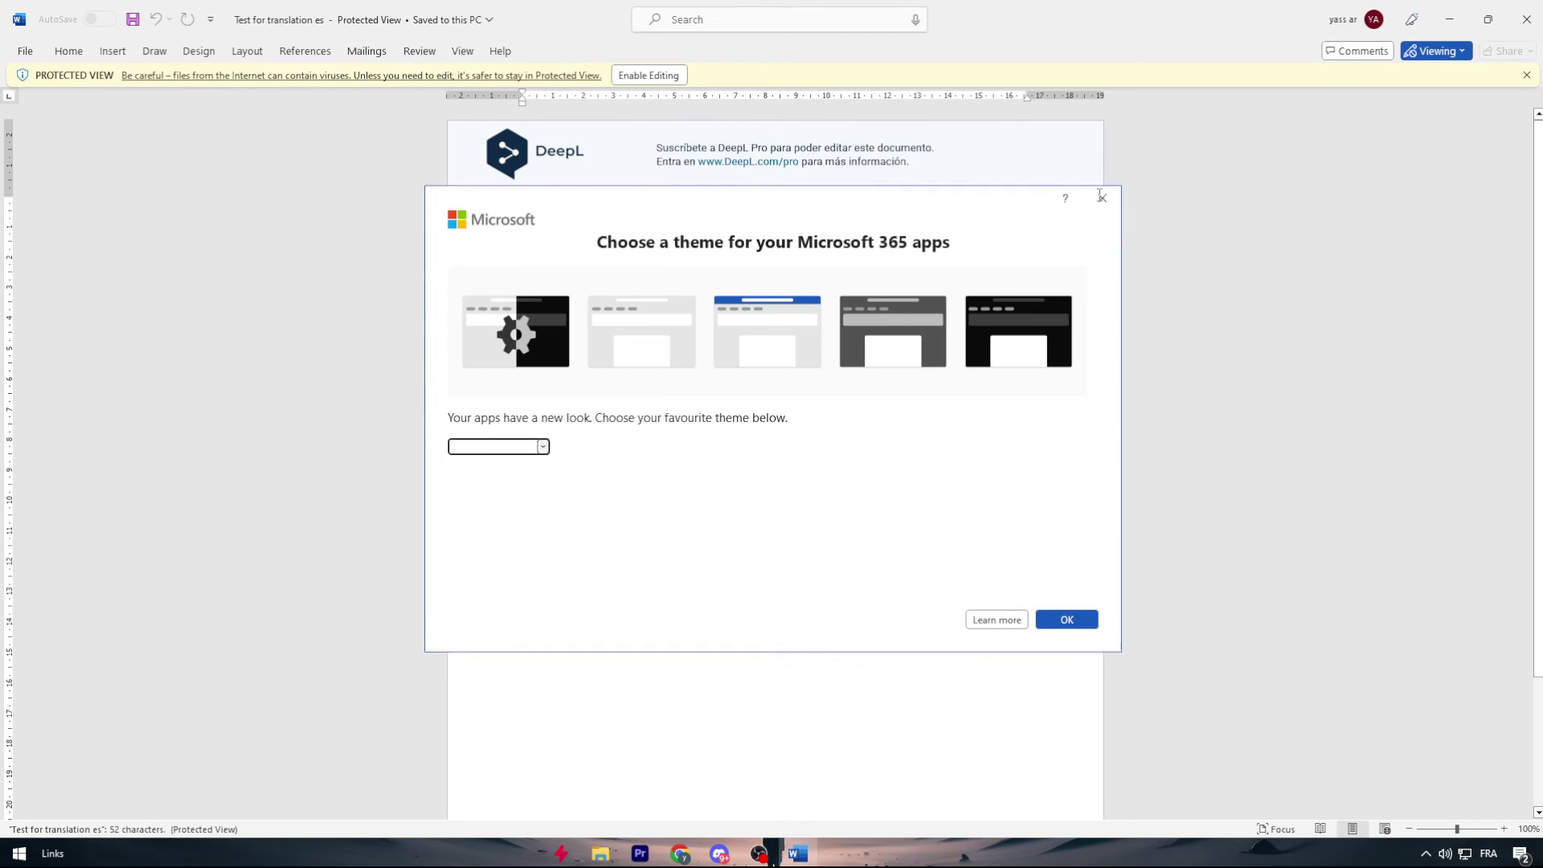
drag(524, 228, 867, 224)
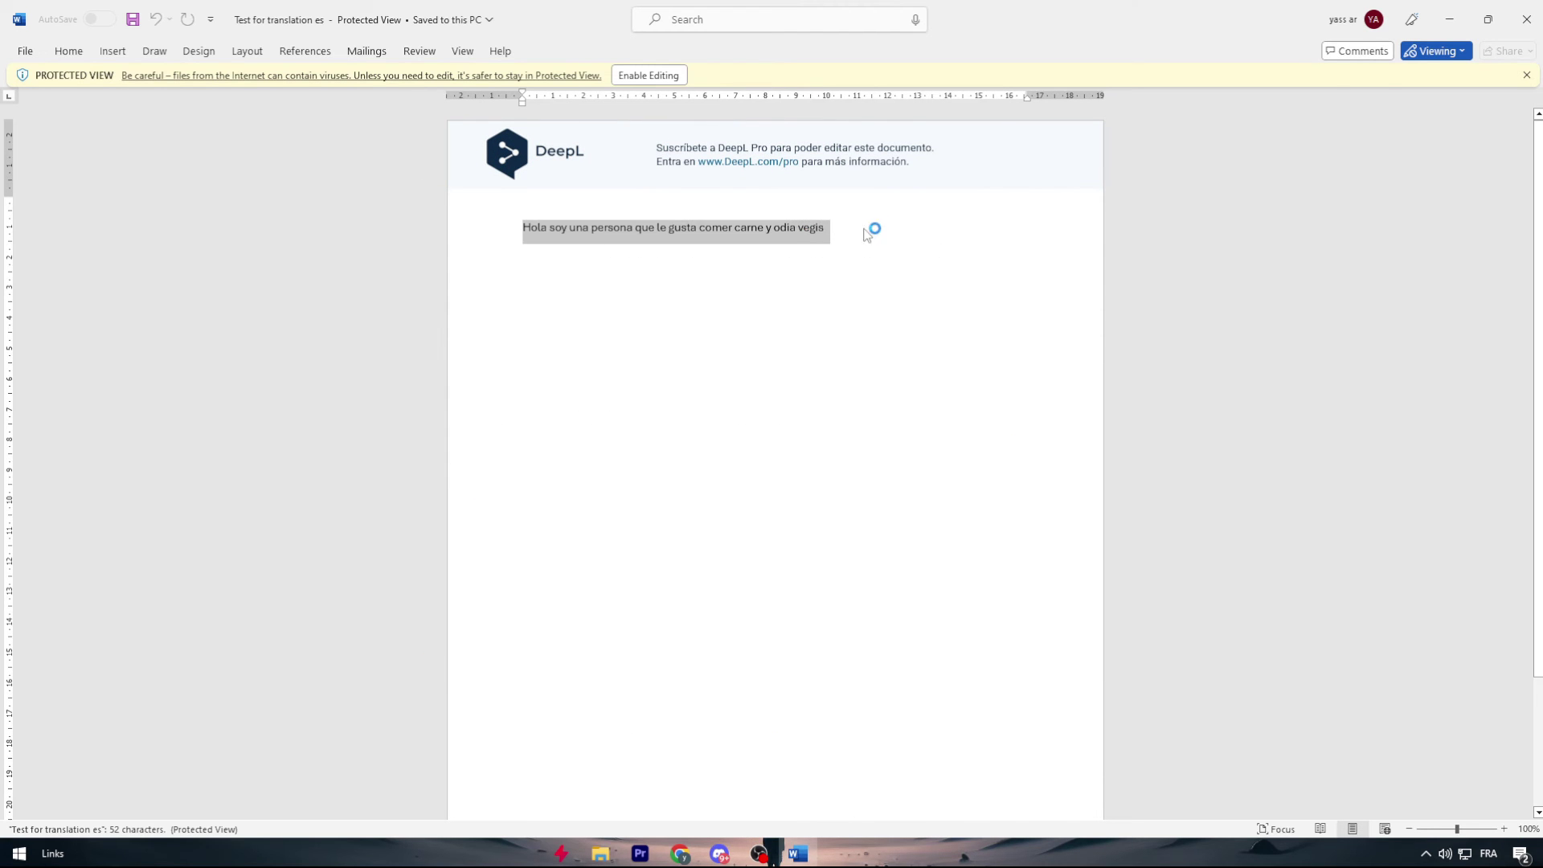
click(861, 233)
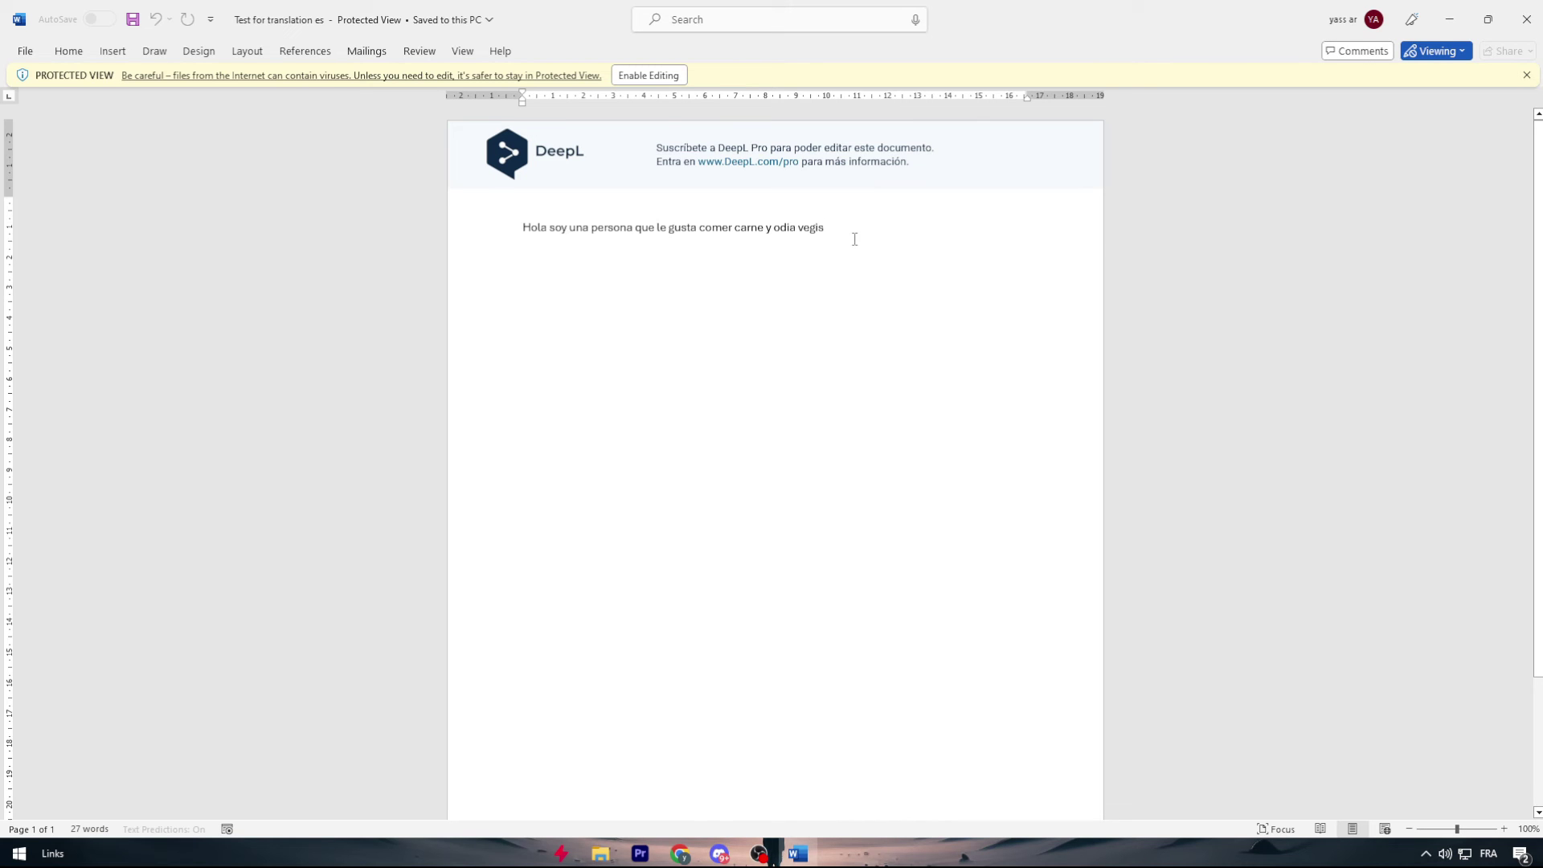
drag(854, 239, 523, 231)
double_click(527, 233)
click(527, 232)
key(ctrl+c)
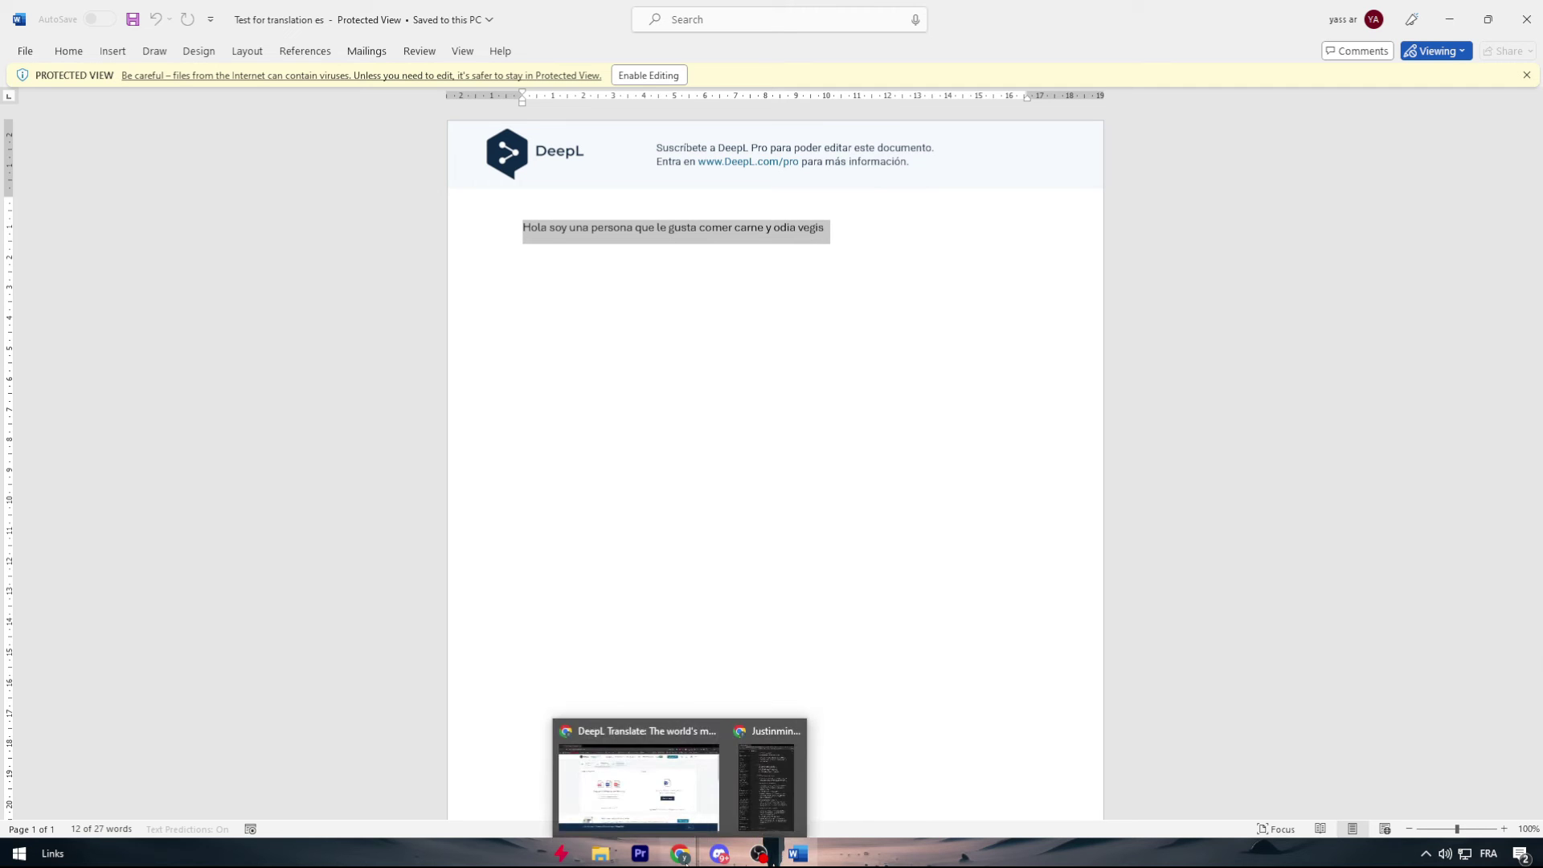
click(652, 812)
- Open Google Translate in a new tab, paste the Spanish sentence and set Spanish as source
click(234, 16)
text(tra)
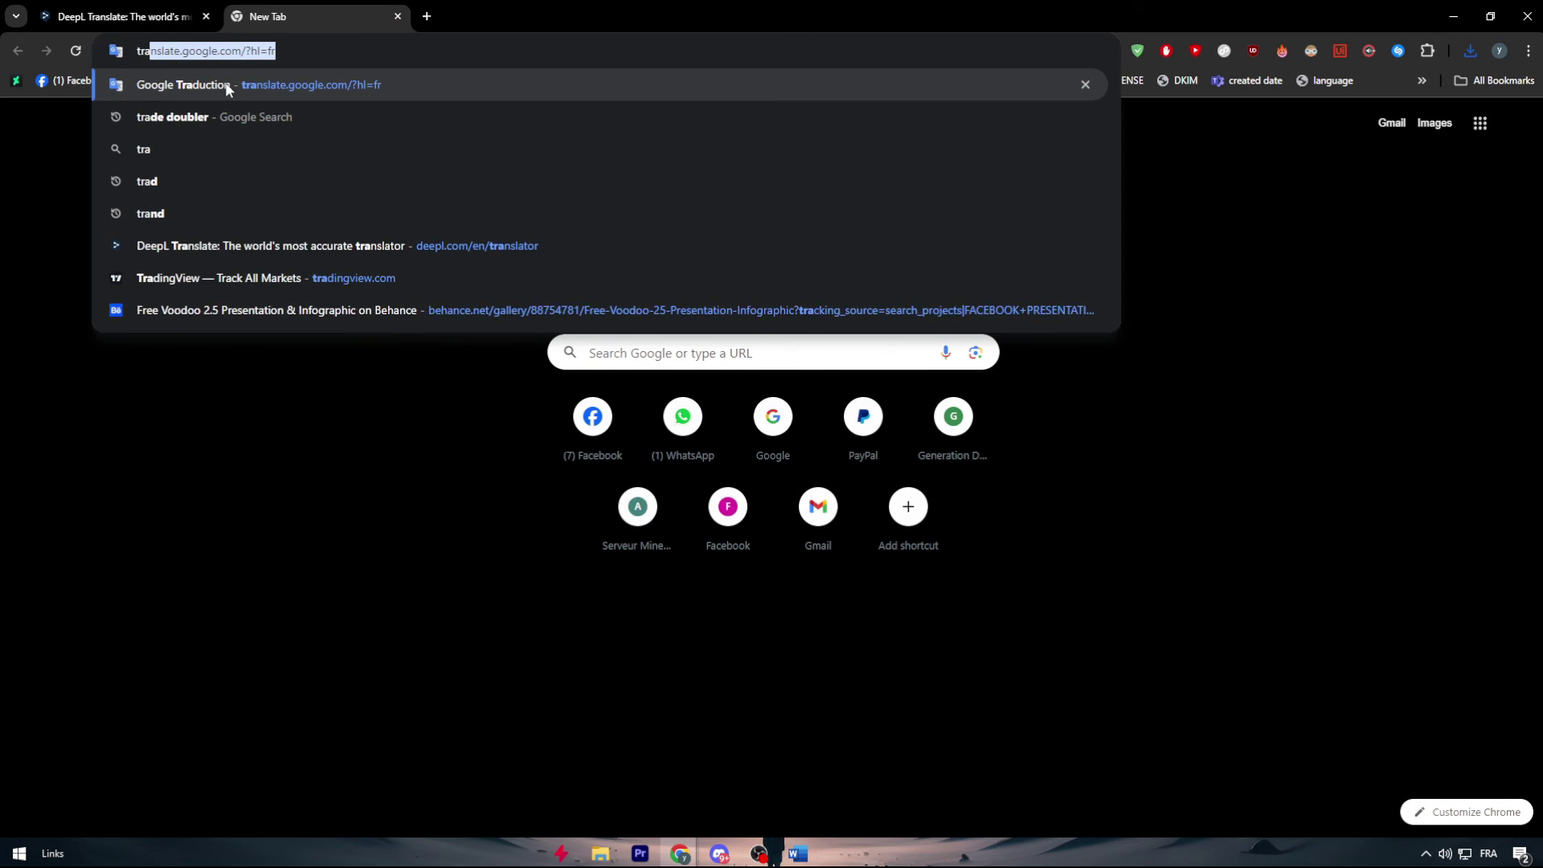
key(Return)
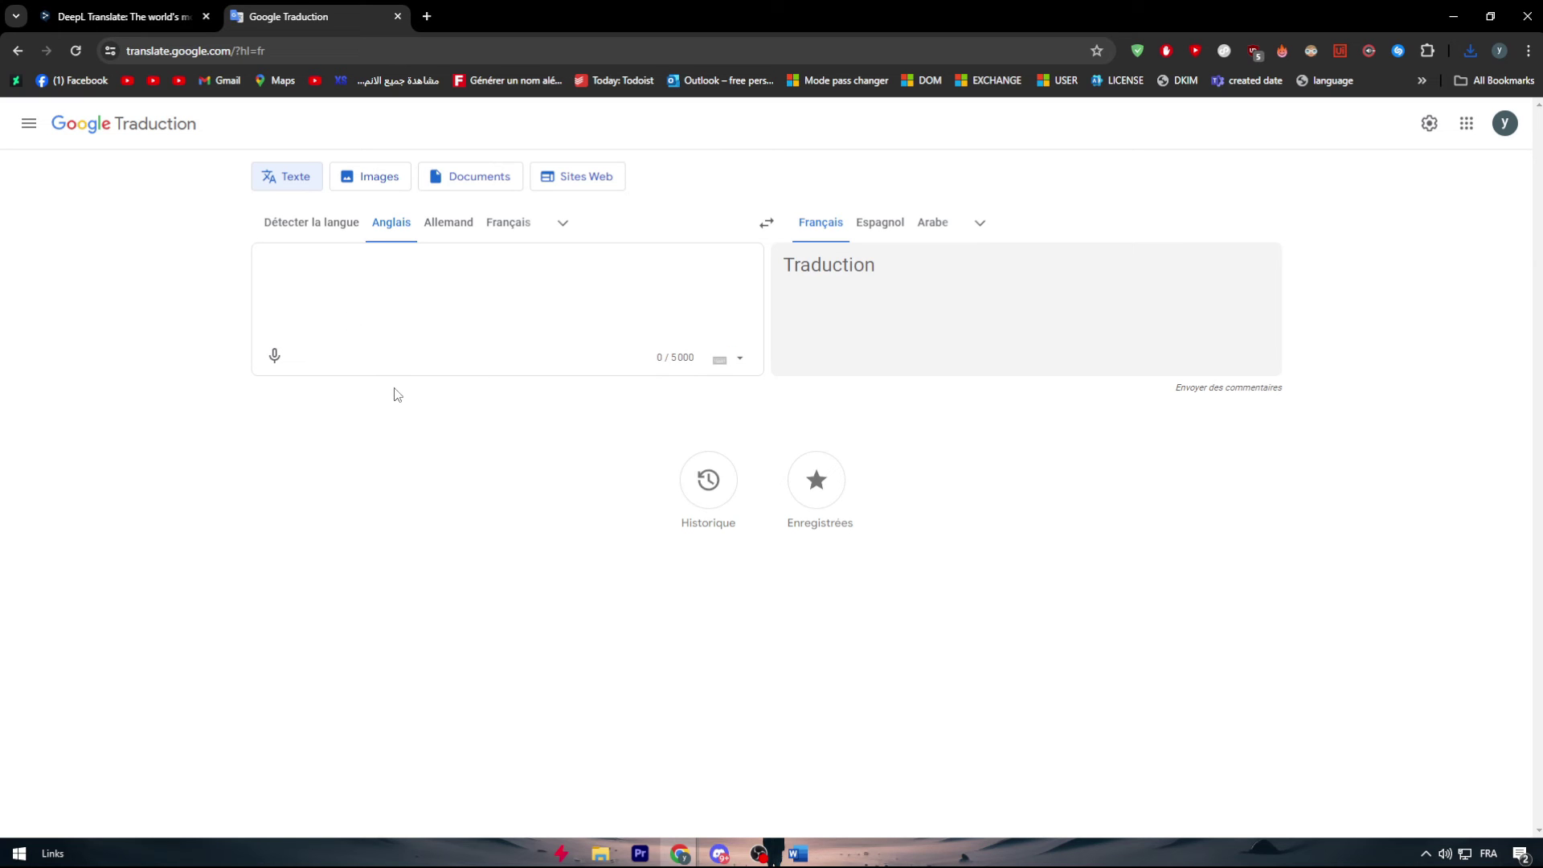
key(ctrl+v)
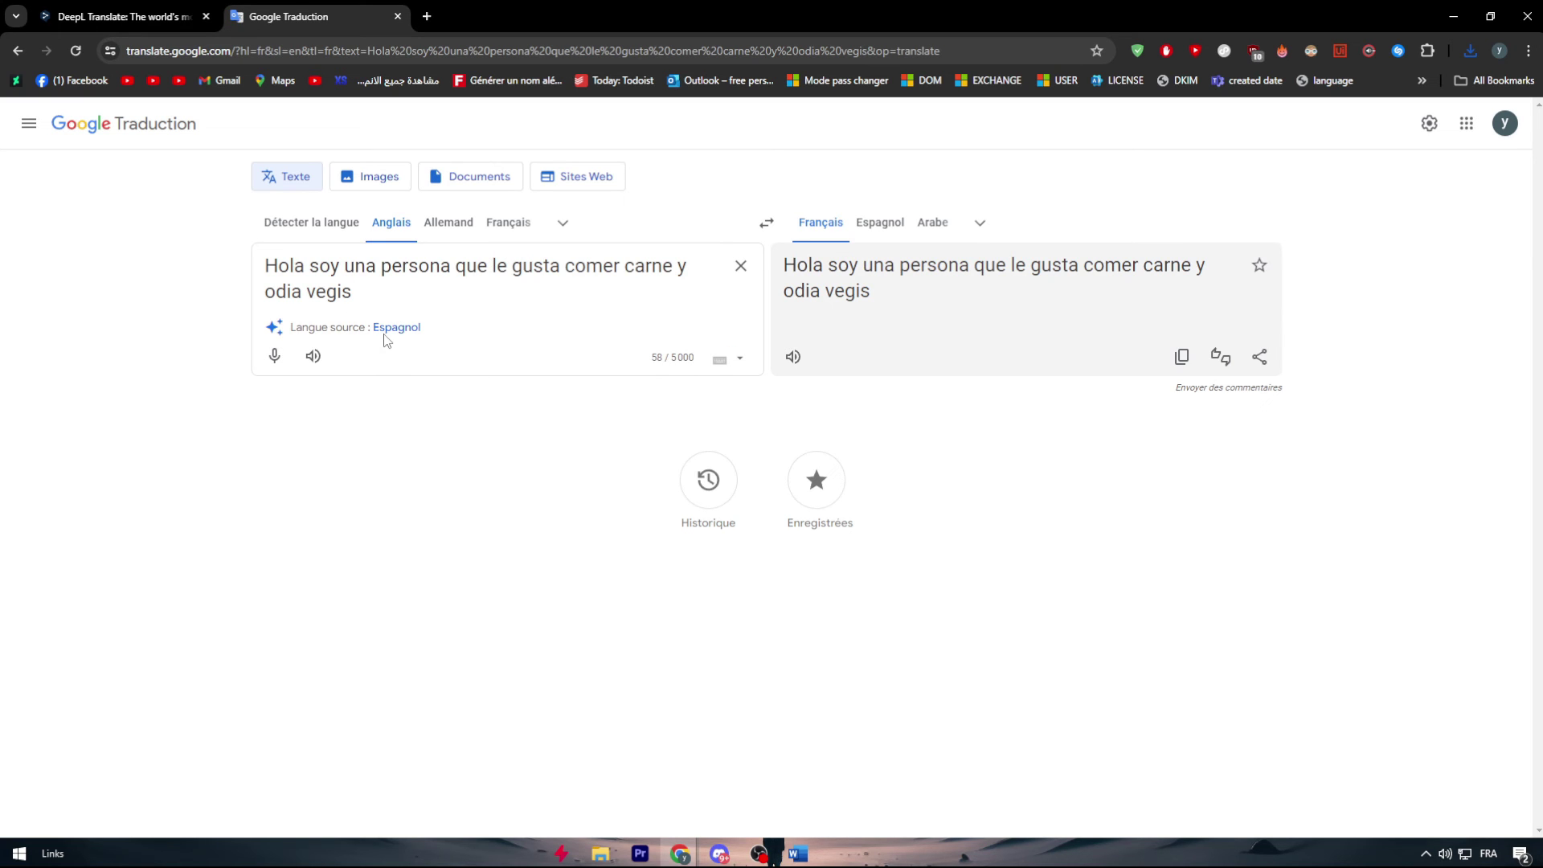
click(389, 329)
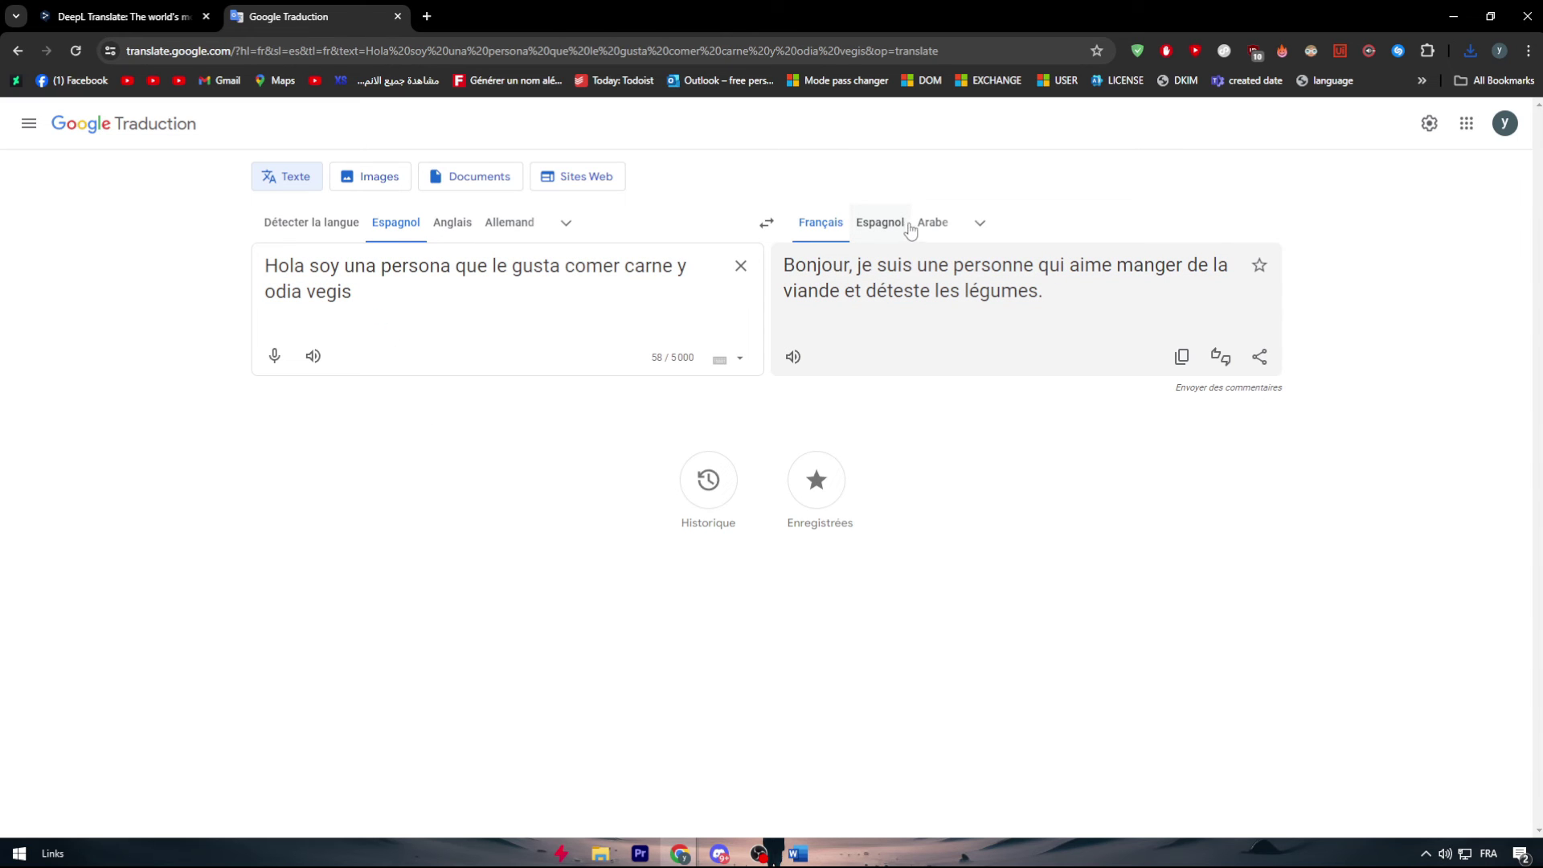
- Set English as the target language to get the sentence back in English
click(980, 222)
text(eng)
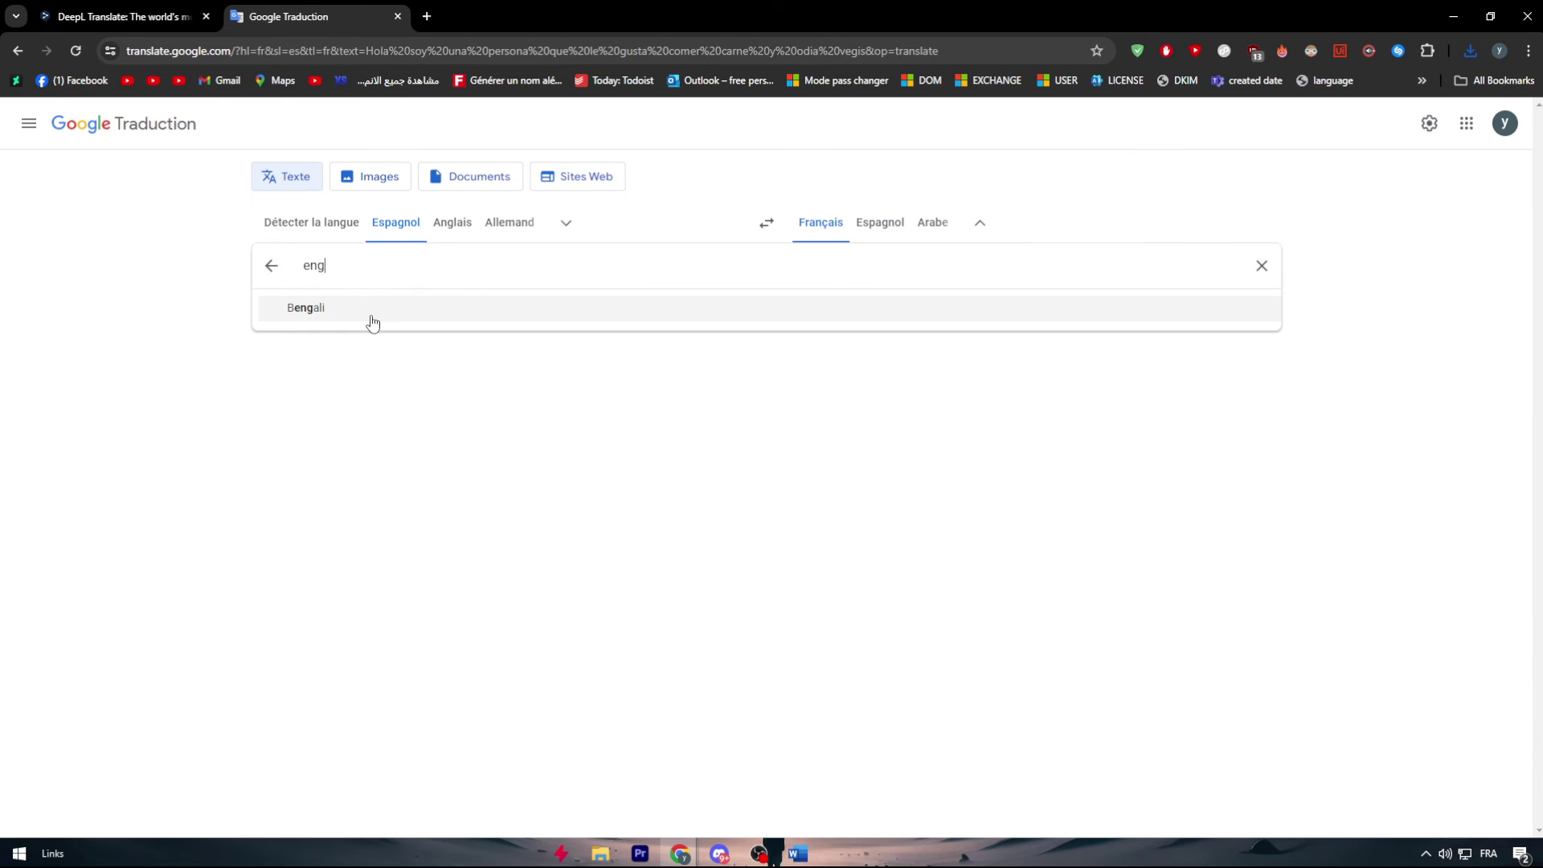
click(107, 391)
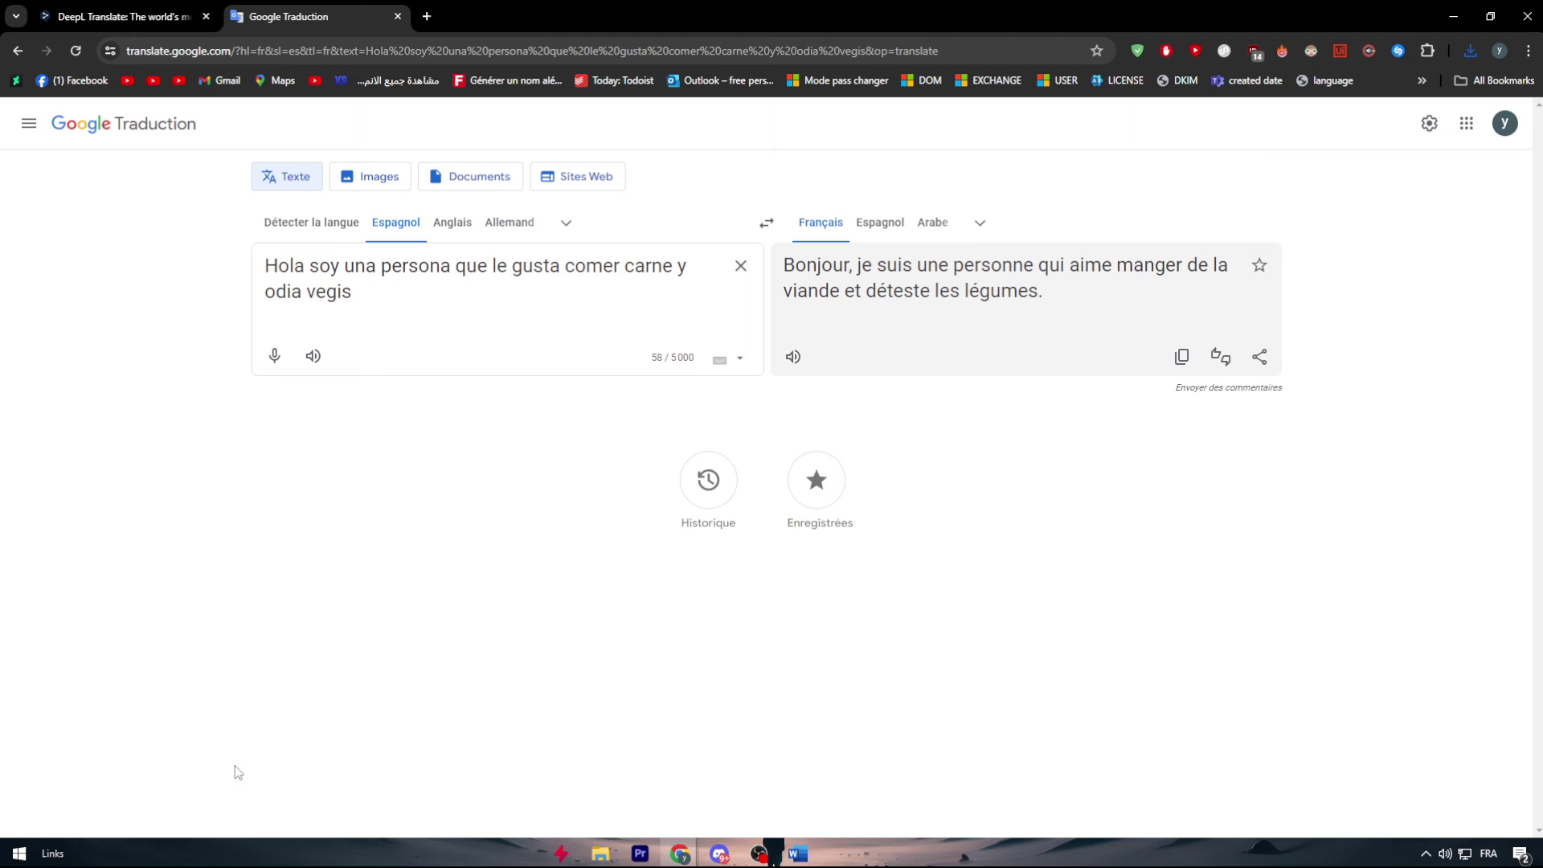
click(979, 223)
text(a)
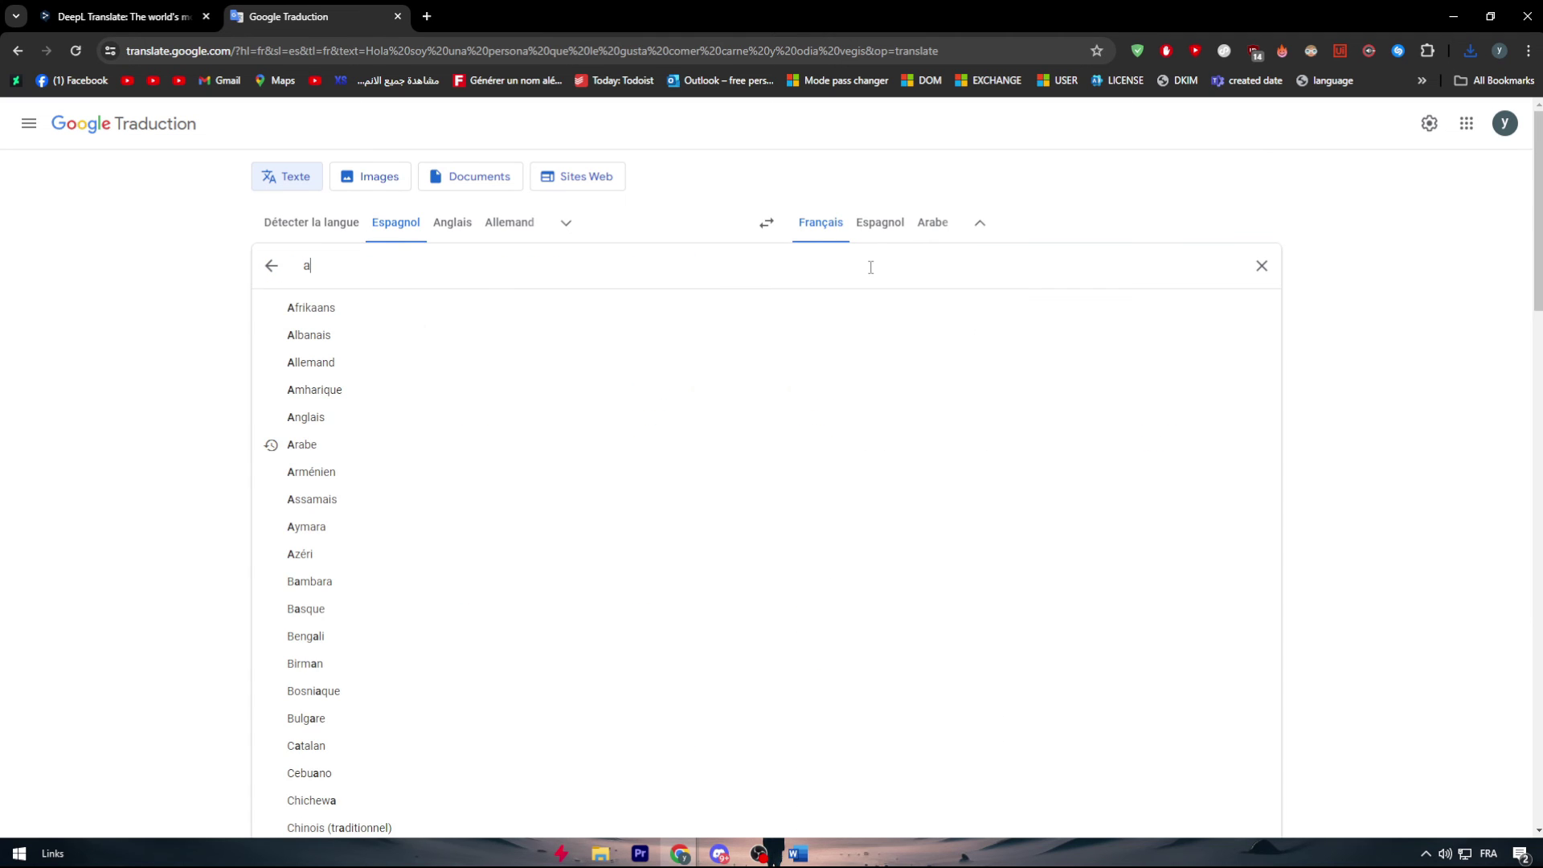
text(nb)
key(BackSpace)
text(g)
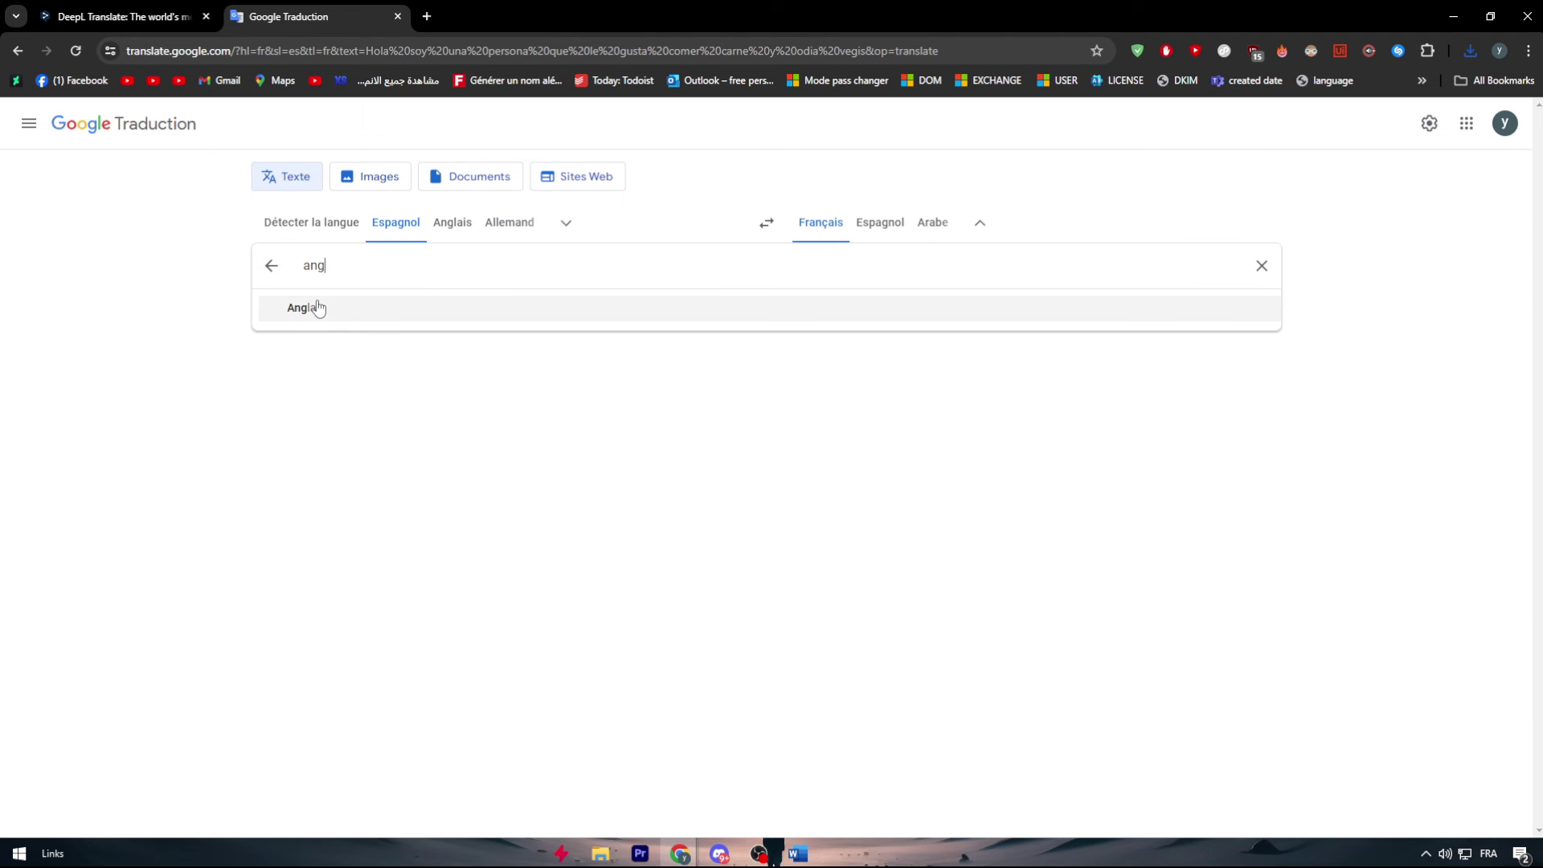
click(315, 306)
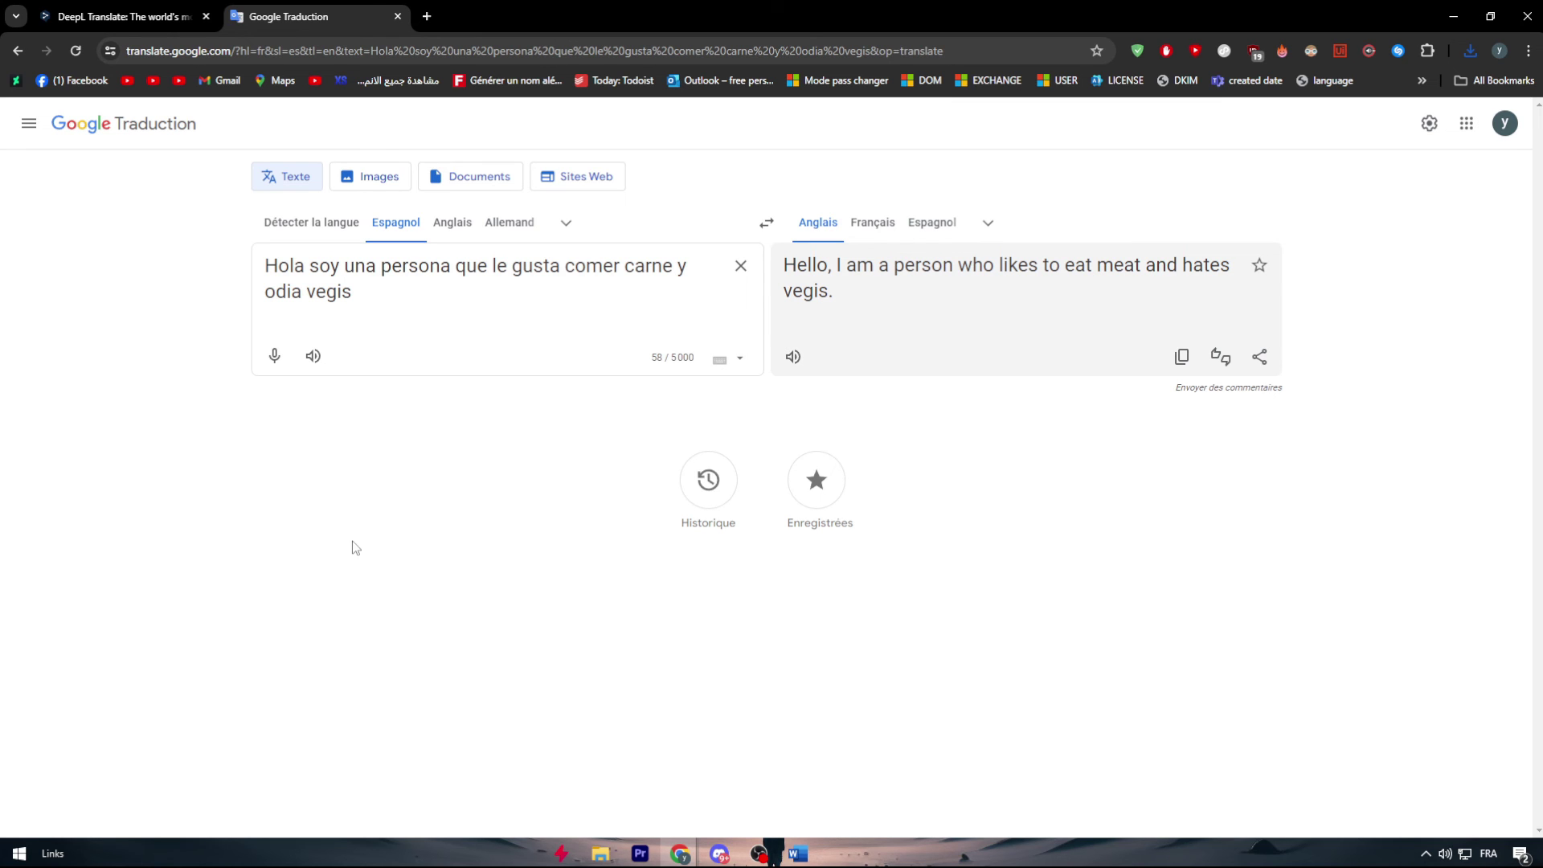
click(600, 853)
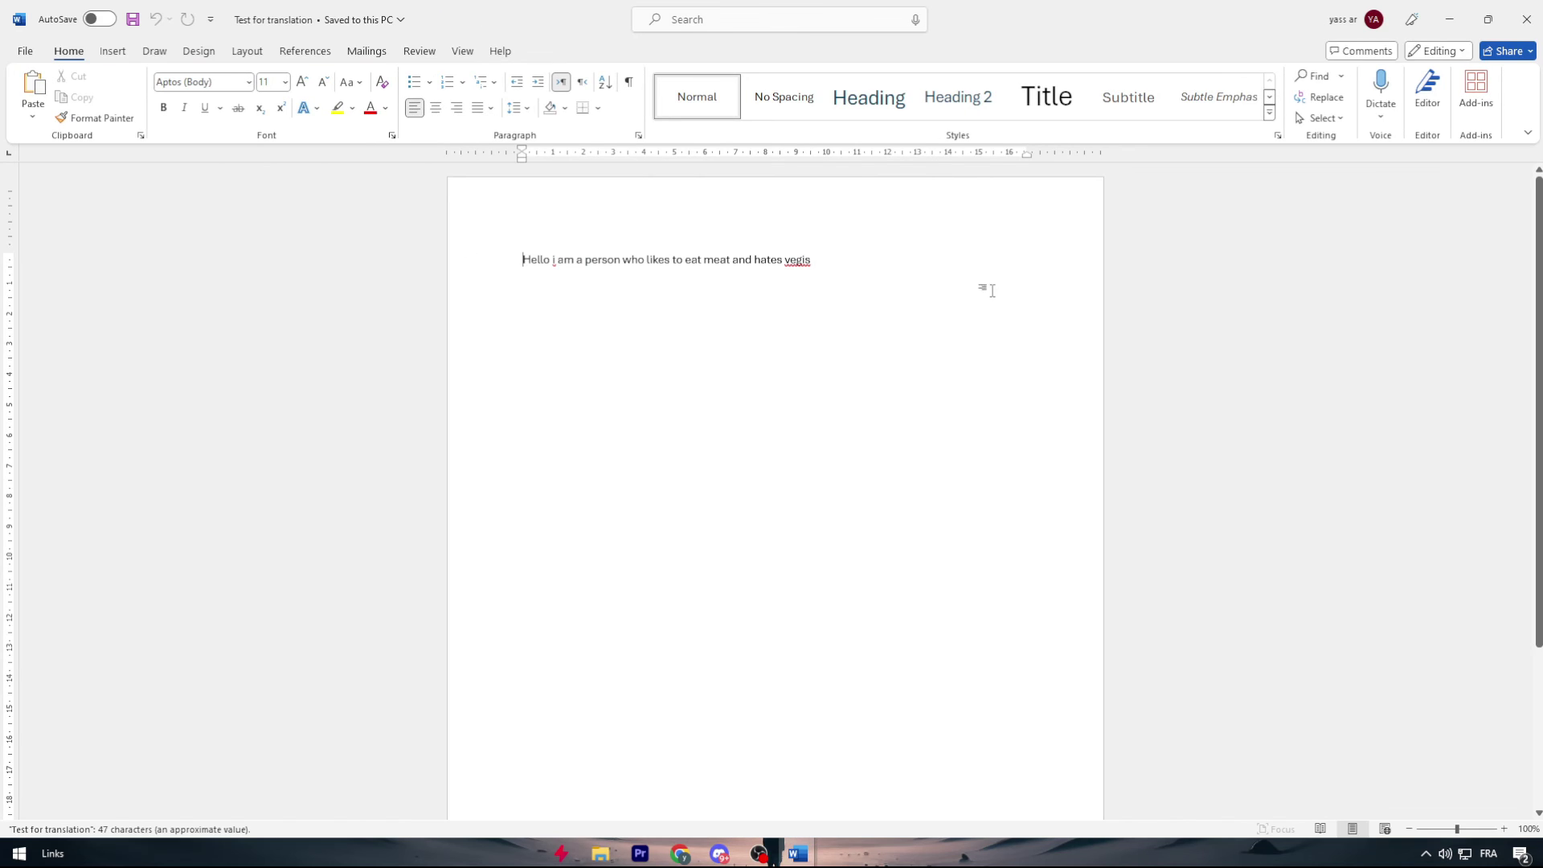
- Review the original English sentence, then close both the original and Spanish Word documents
drag(985, 289, 368, 281)
click(733, 282)
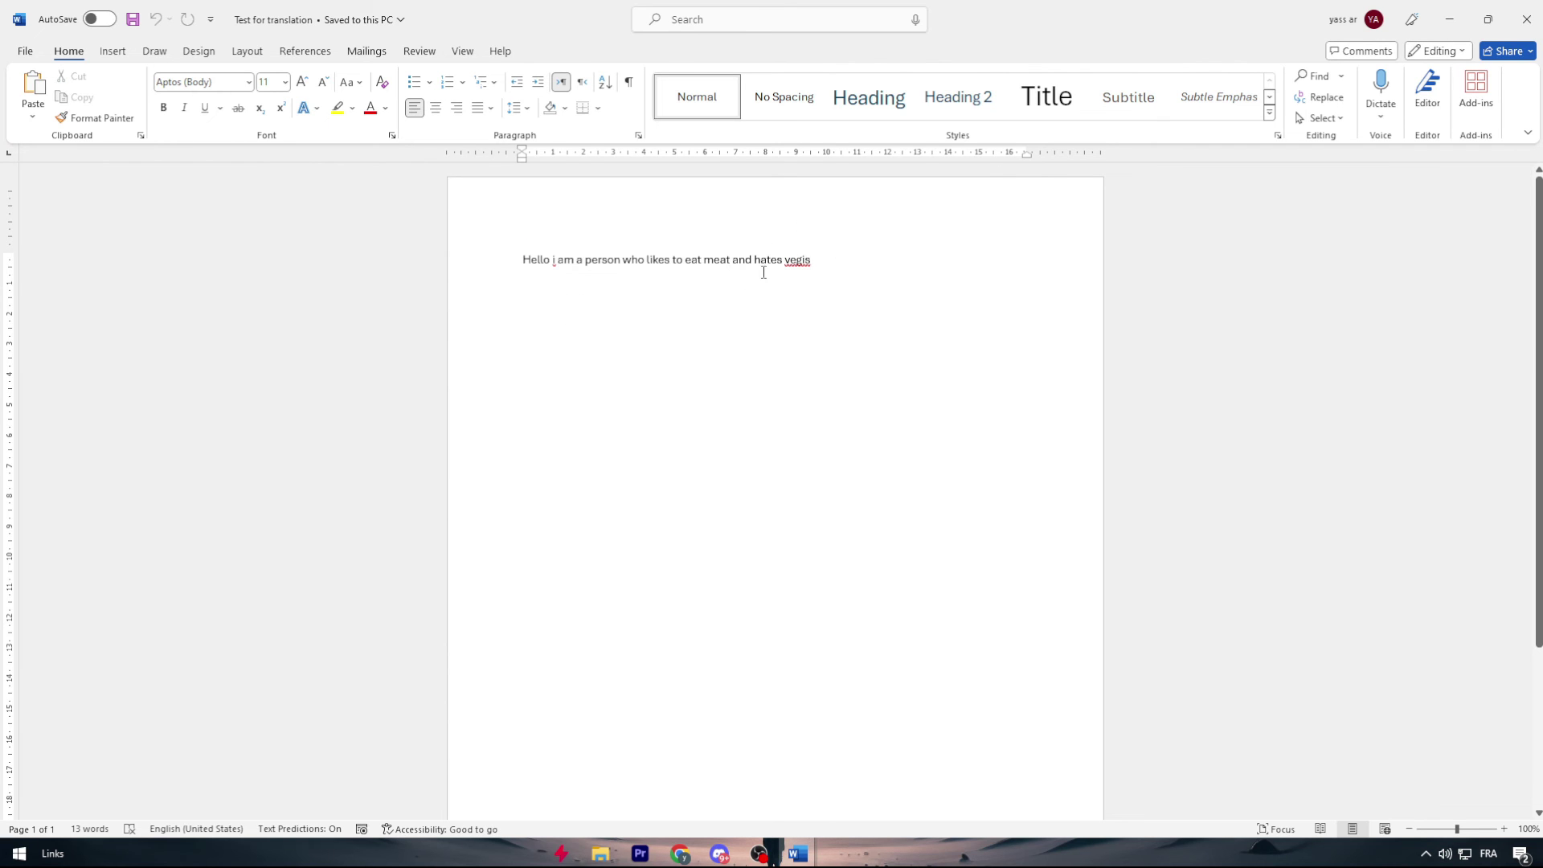
click(1527, 18)
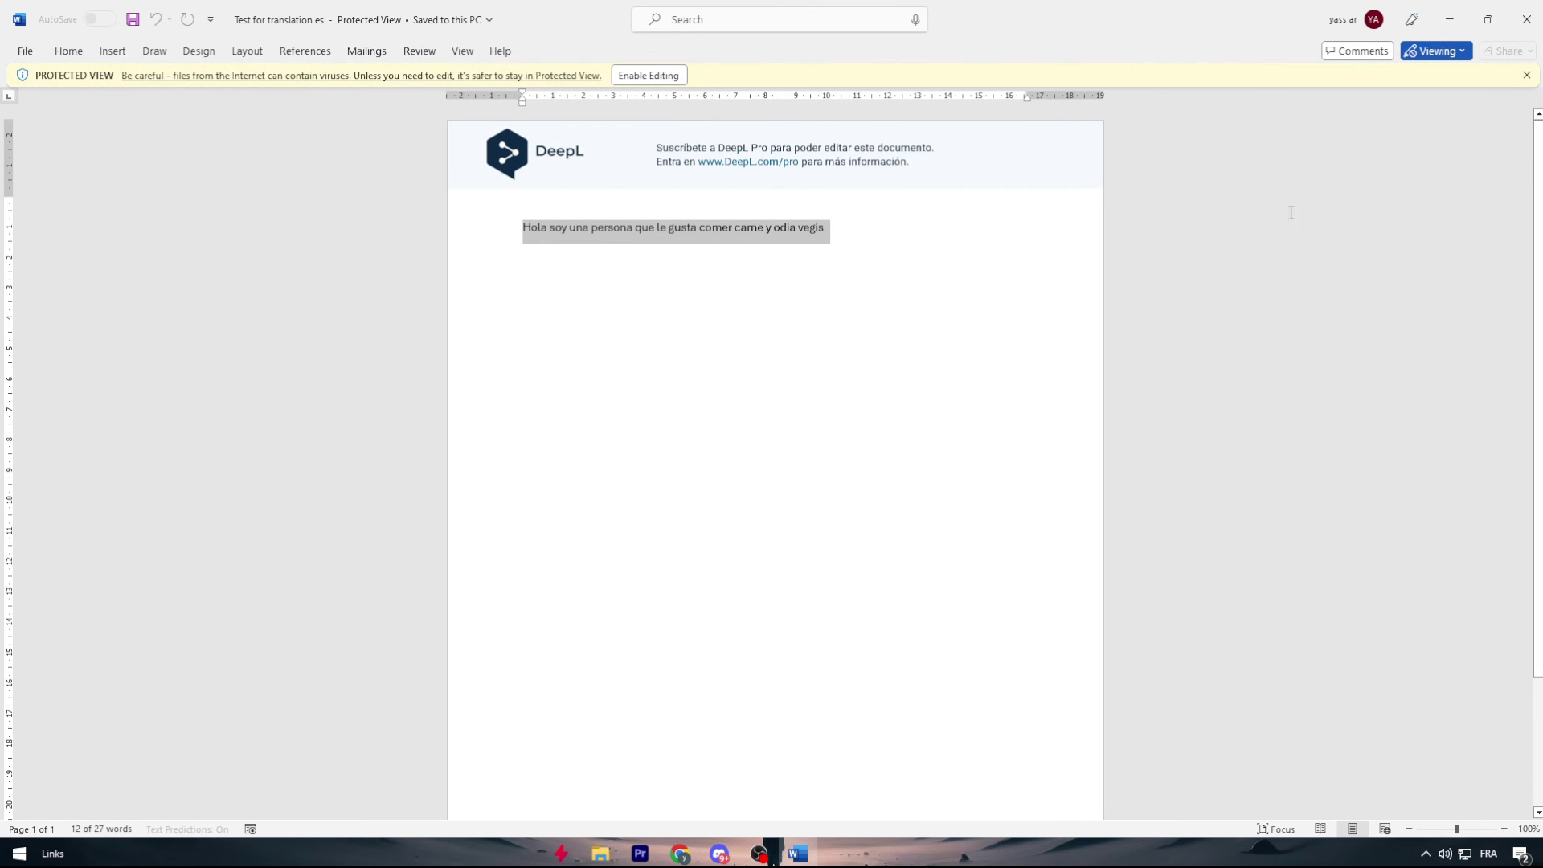
click(1531, 8)
- Return to the DeepL translator tab in Chrome
mouse_move(680, 852)
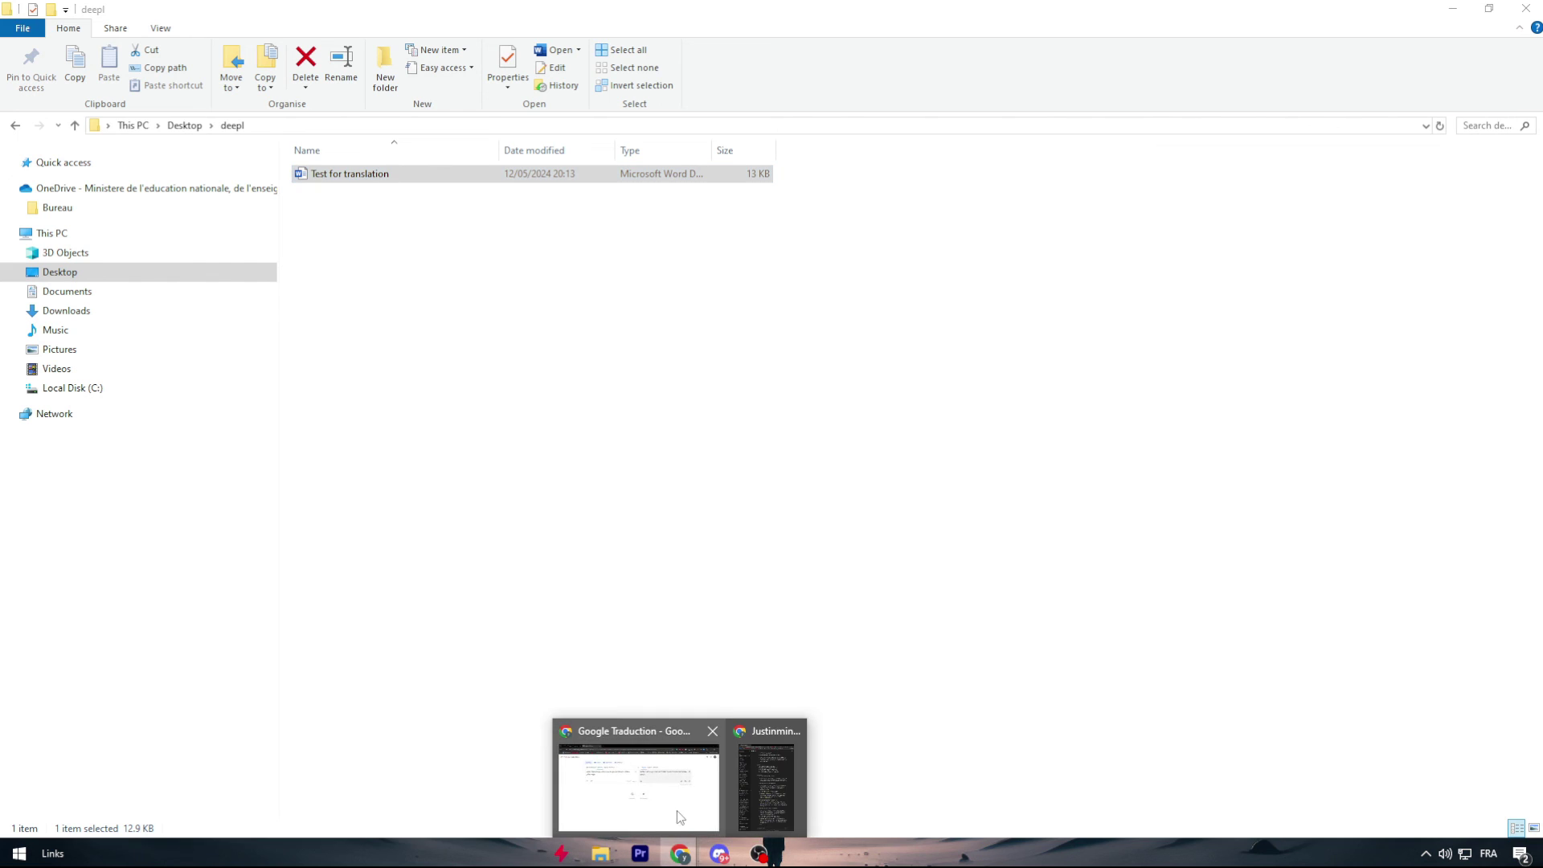
click(679, 786)
click(191, 11)
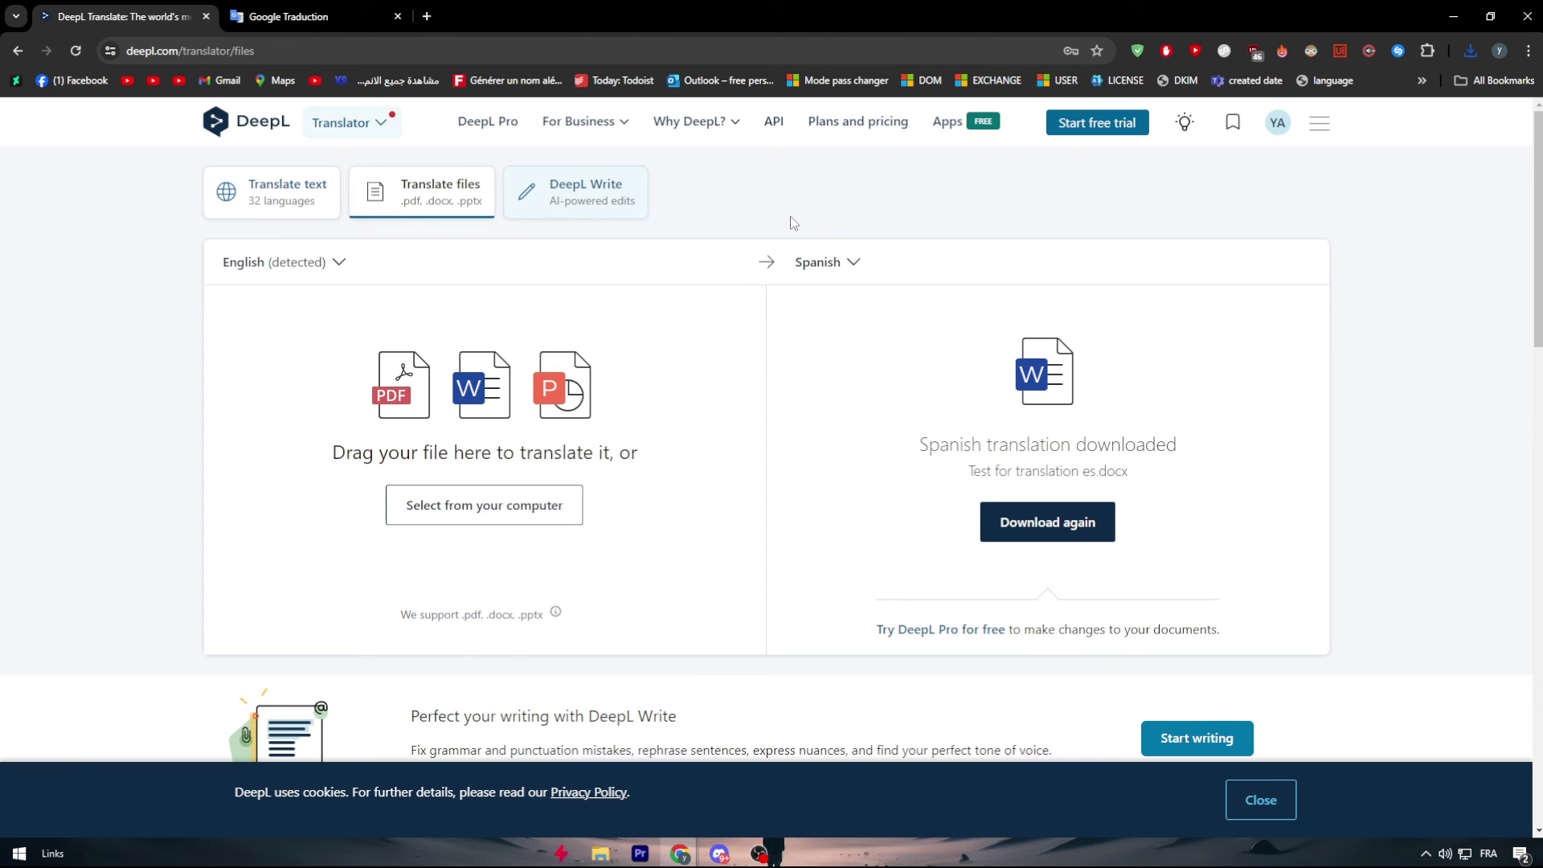
- In DeepL Write, enter 'i like football' to get 'I like football' with three alternatives
click(549, 211)
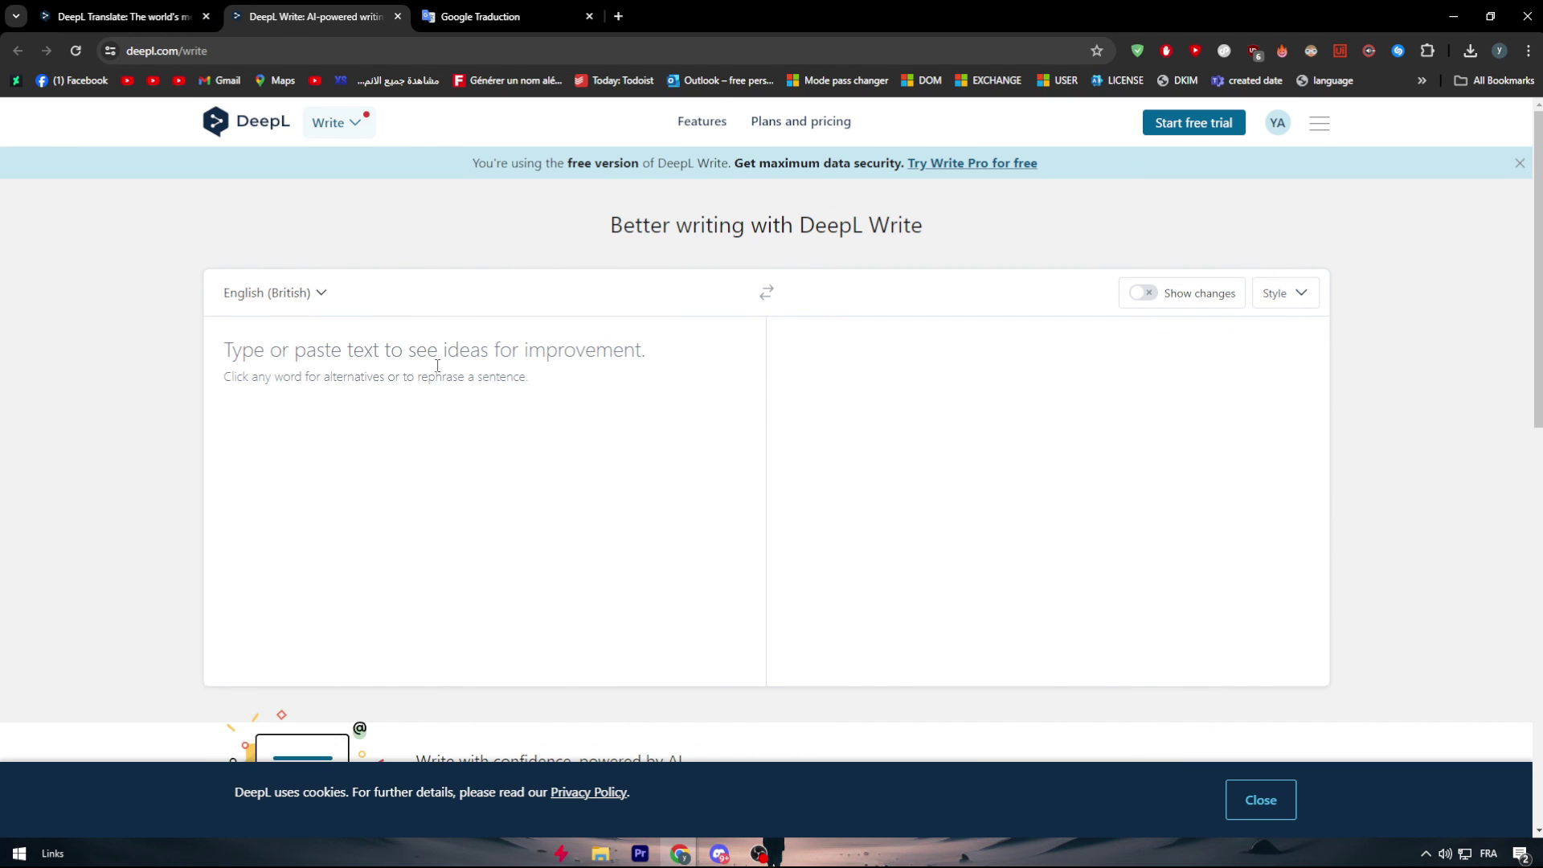
click(434, 356)
click(402, 265)
click(413, 352)
text(i like football)
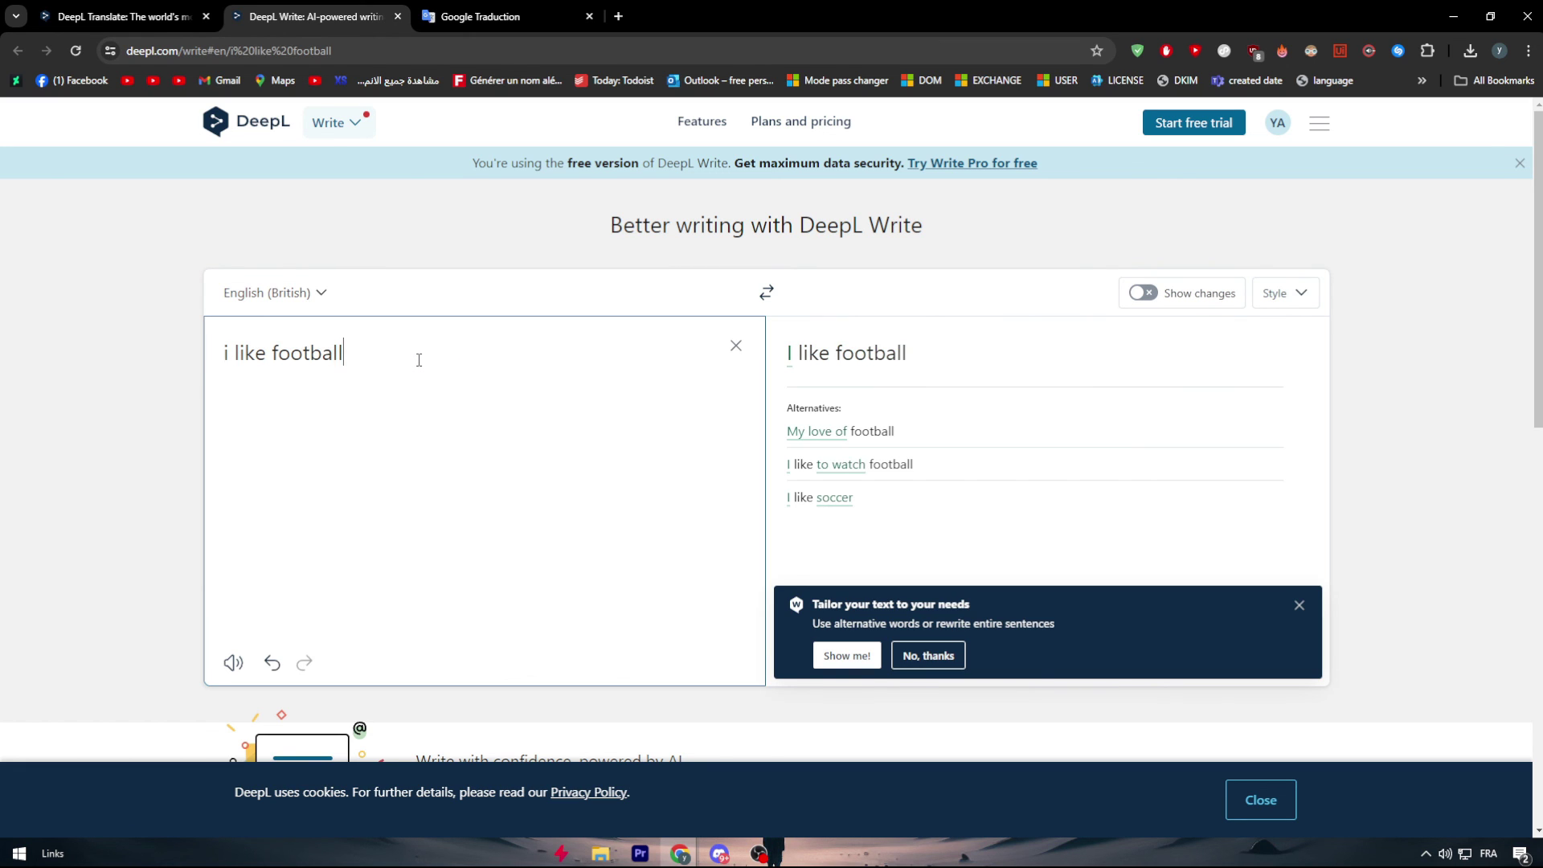
click(469, 219)
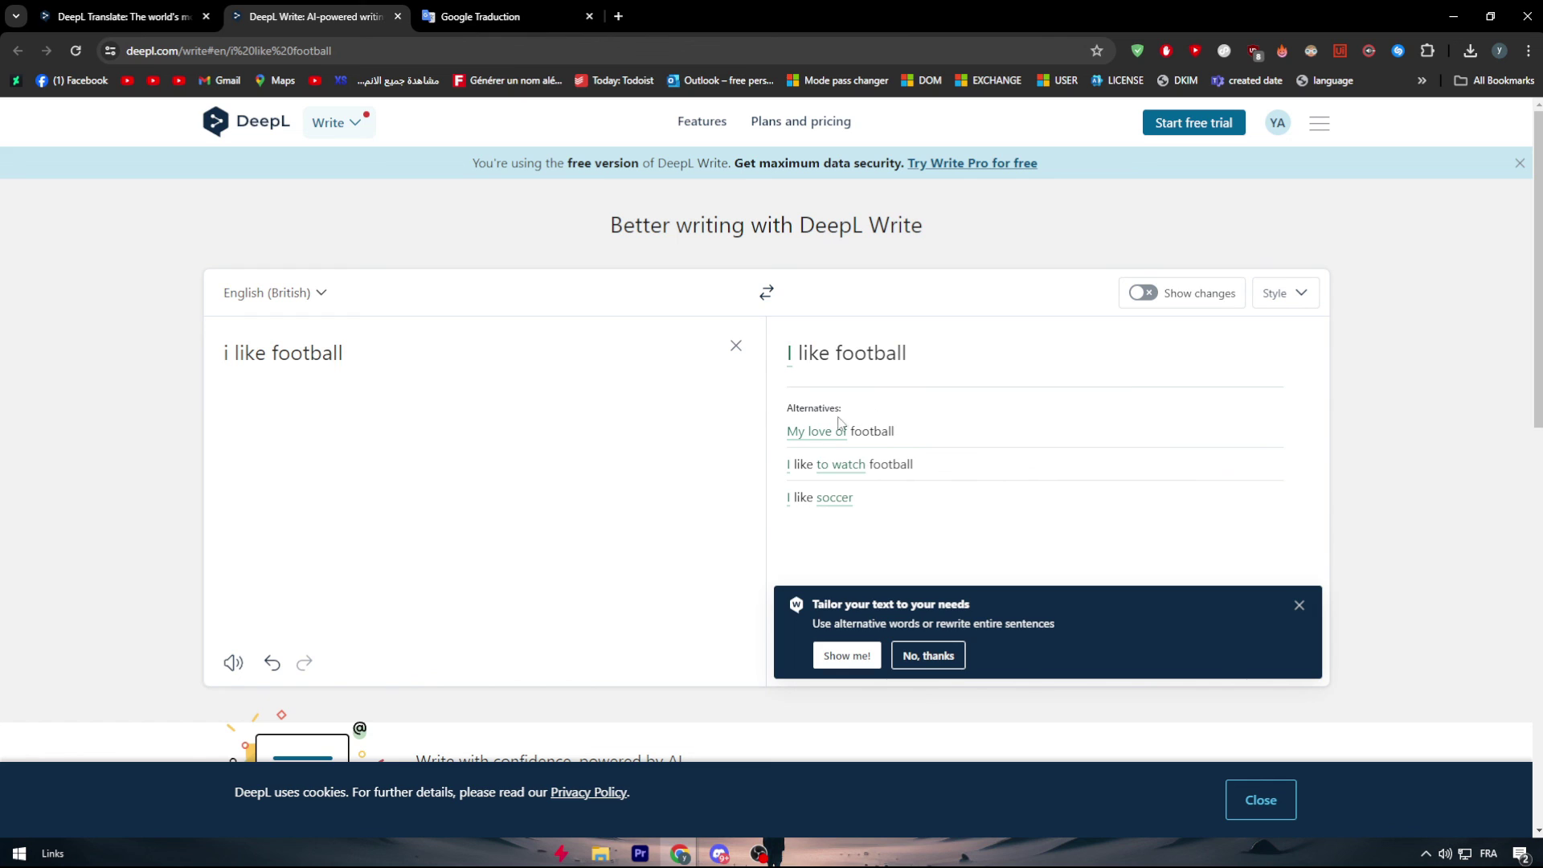